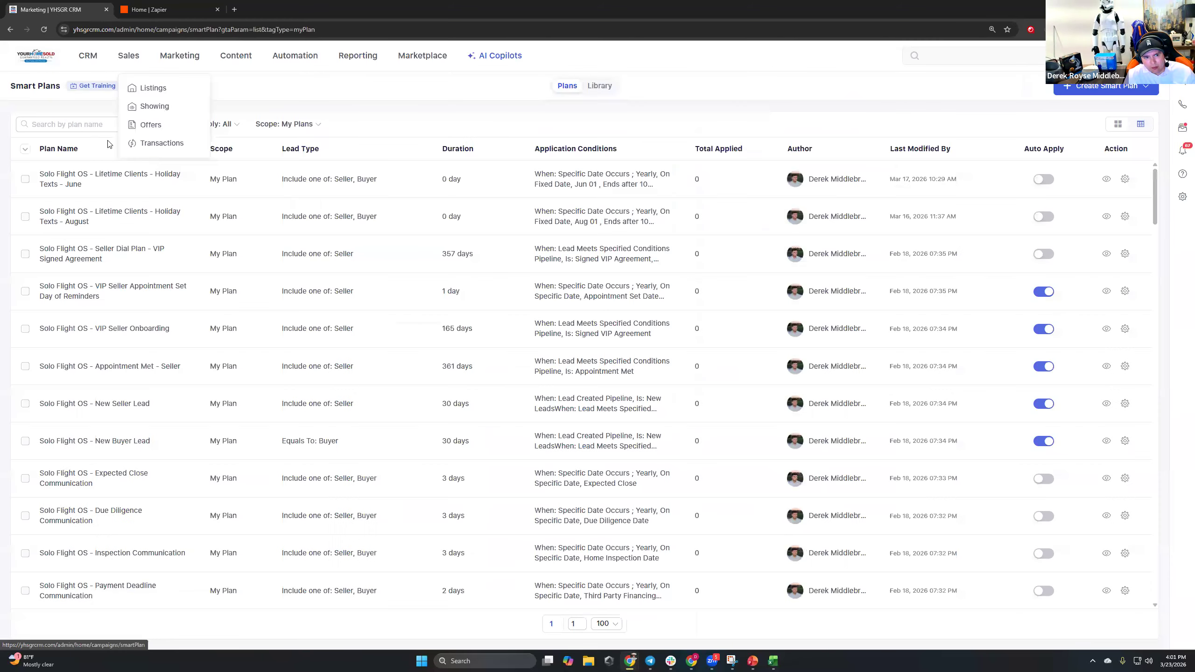
Search the My Plans smart plan list by plan name.
left_click(80, 128)
Search 'new sell' and open the New Seller Lead plan's action steps for editing.
type("new")
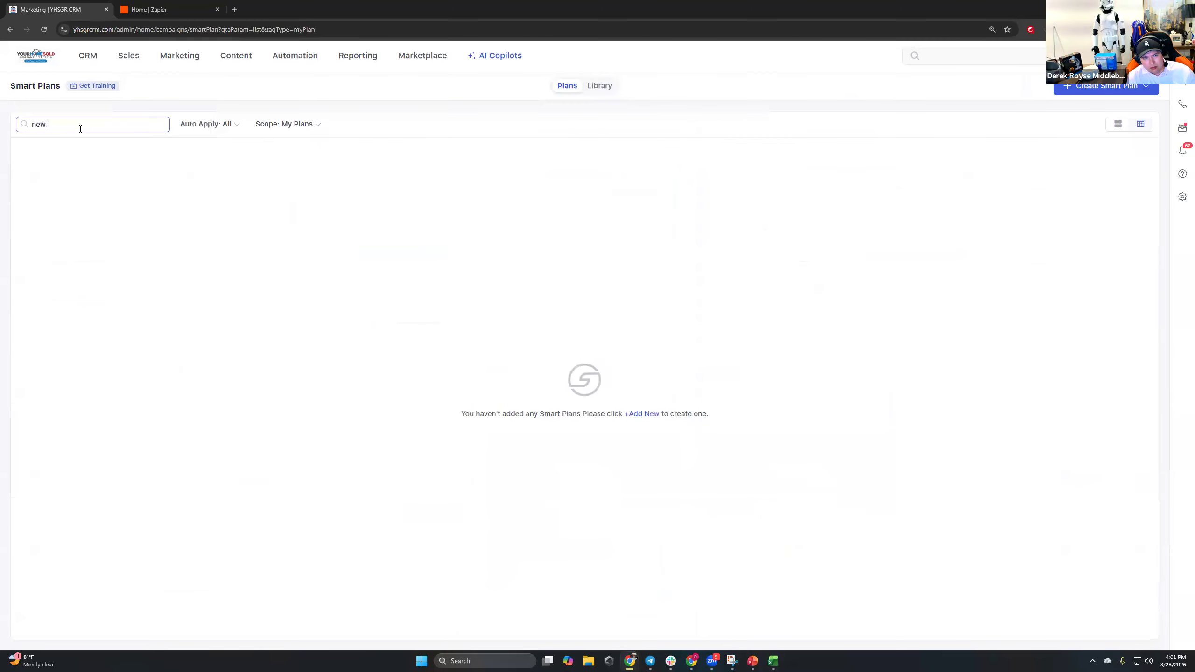
type(" sell")
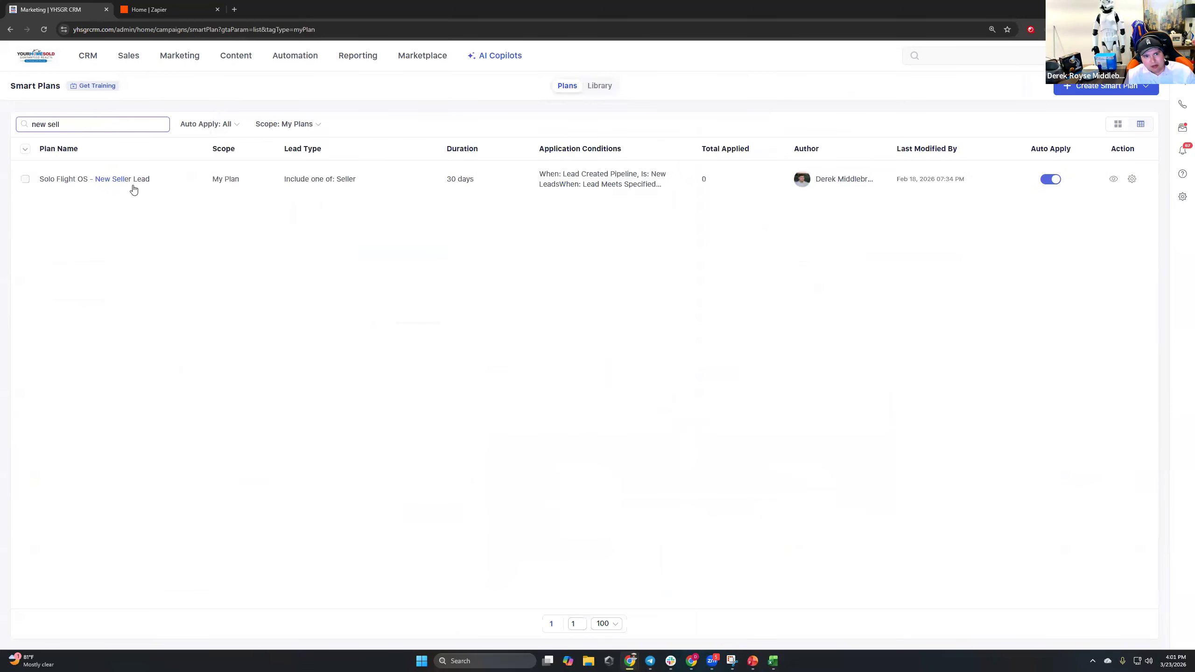
left_click(1132, 179)
left_click(1074, 195)
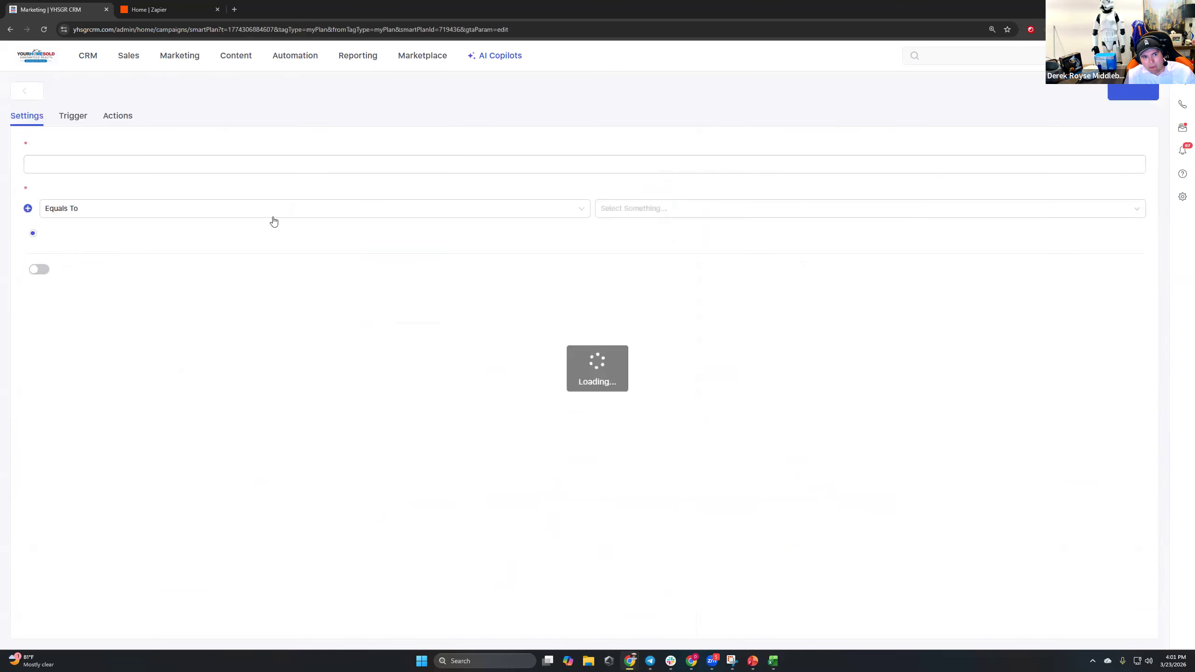
left_click(113, 119)
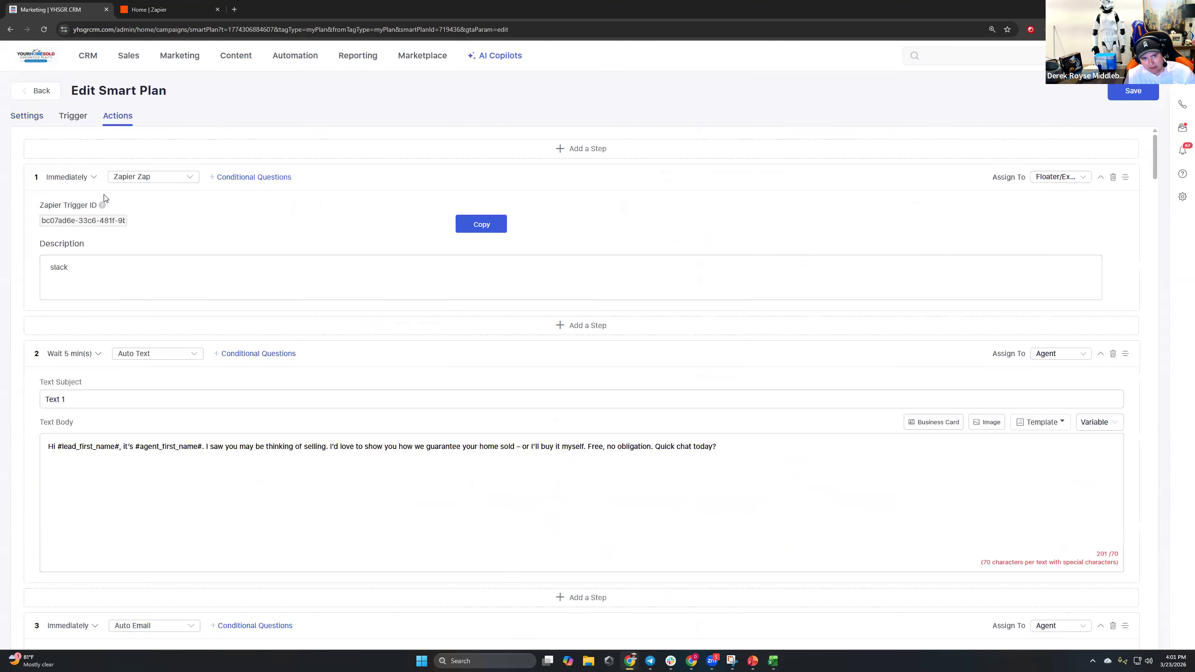
Re-pick Zapier Zap for a new trigger ID, restore the 'slack' description, and copy the ID.
left_click(88, 272)
key("ctrl+a")
key("ctrl+c")
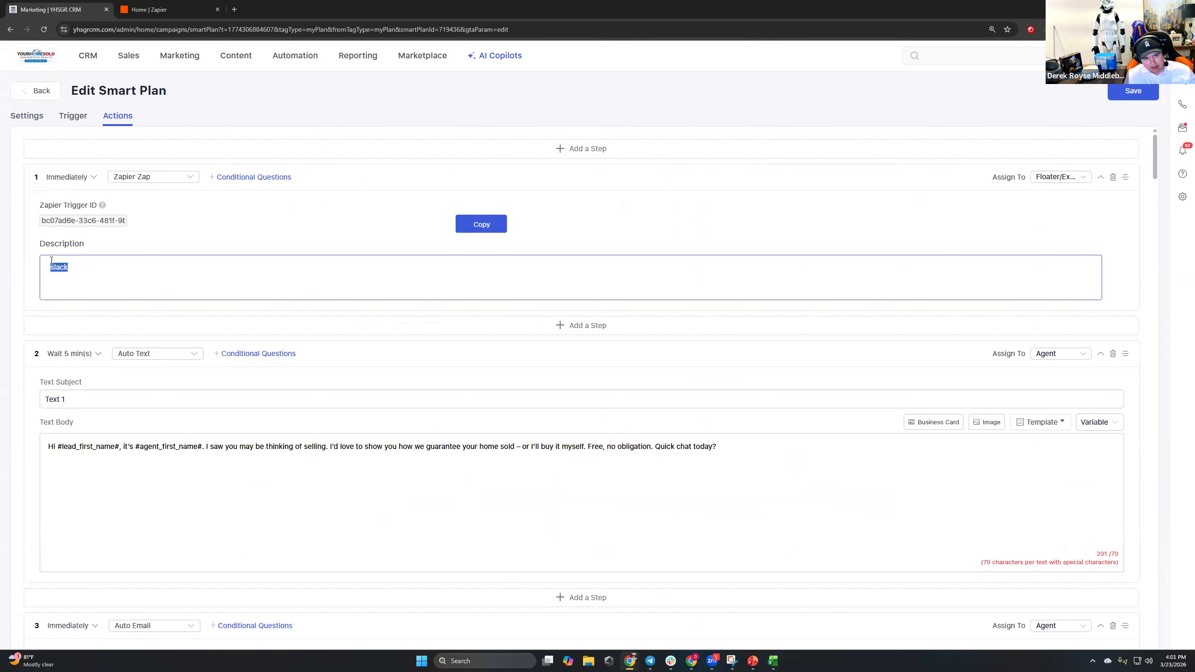
left_click(157, 177)
left_click(144, 294)
left_click_drag(67, 223, 93, 220)
left_click(88, 262)
key("ctrl+v")
left_click(52, 225)
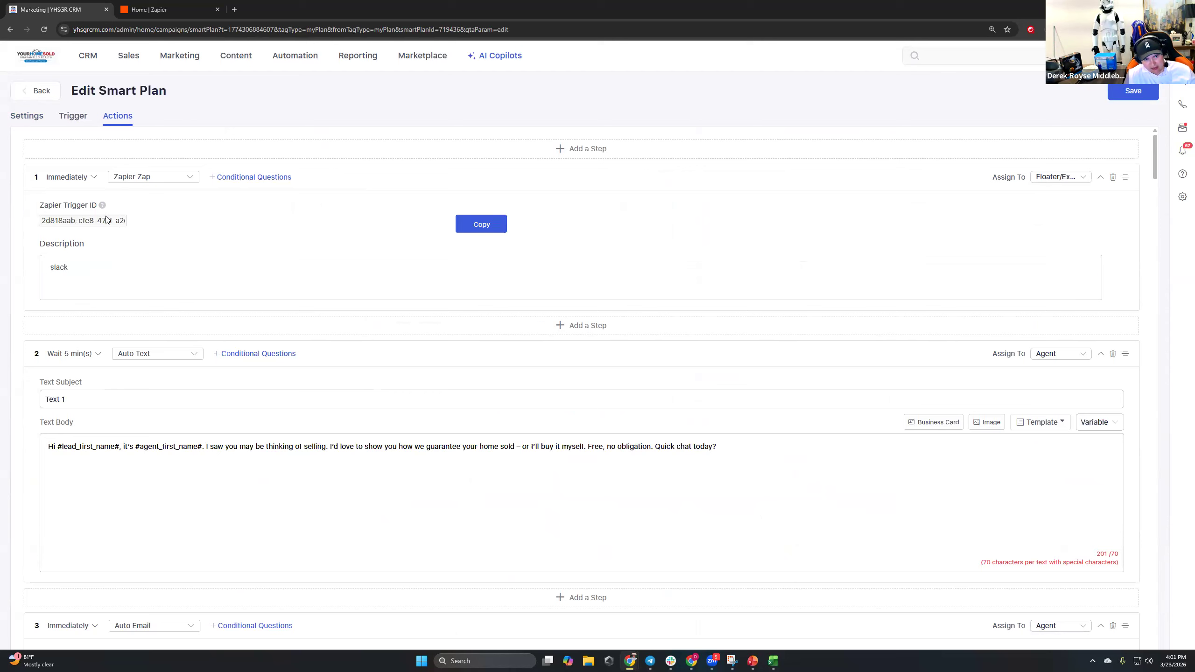
left_click(463, 231)
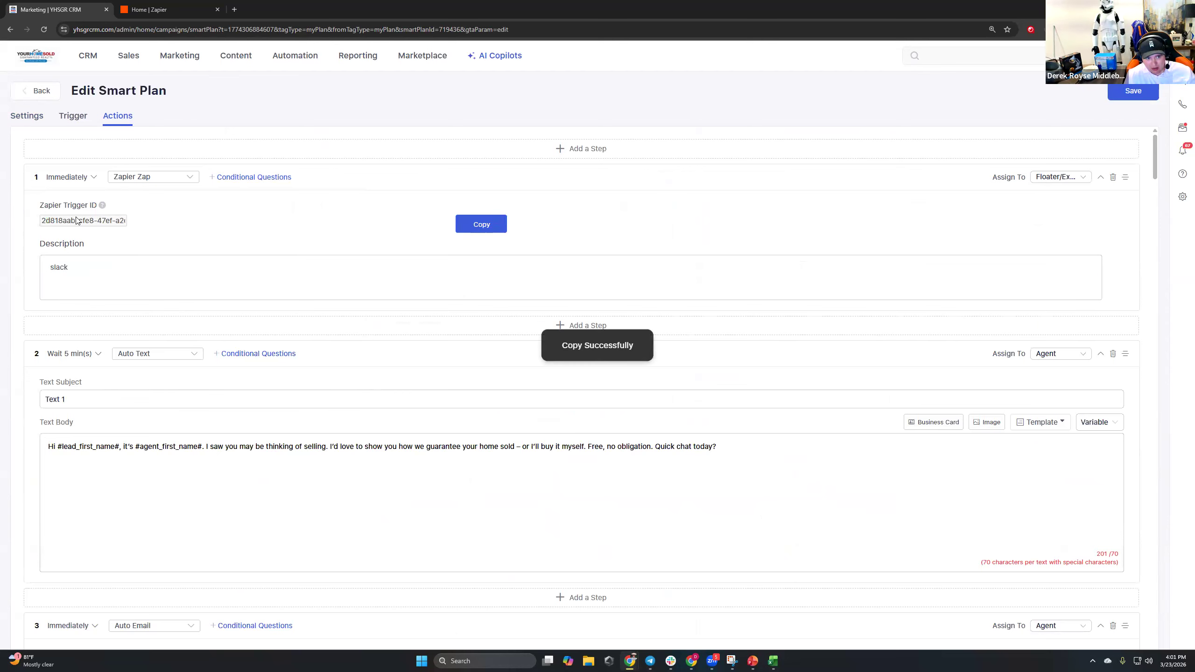
Create a new Zap in Zapier with Lofty as the trigger app.
left_click(150, 8)
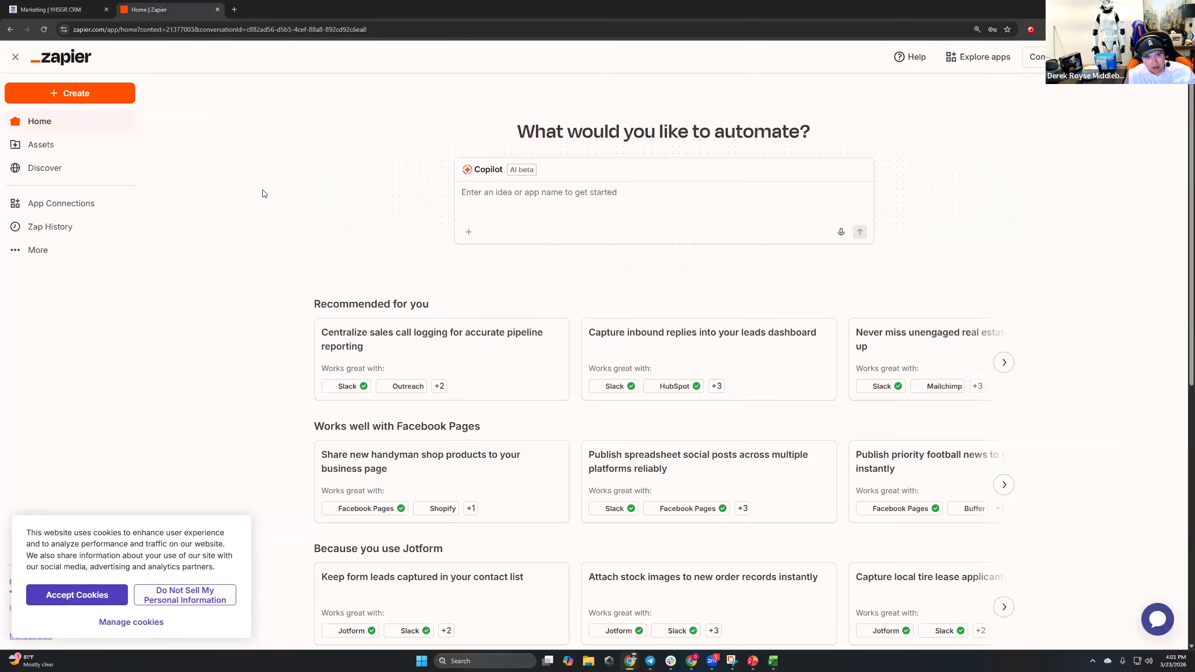
left_click(75, 96)
left_click(77, 138)
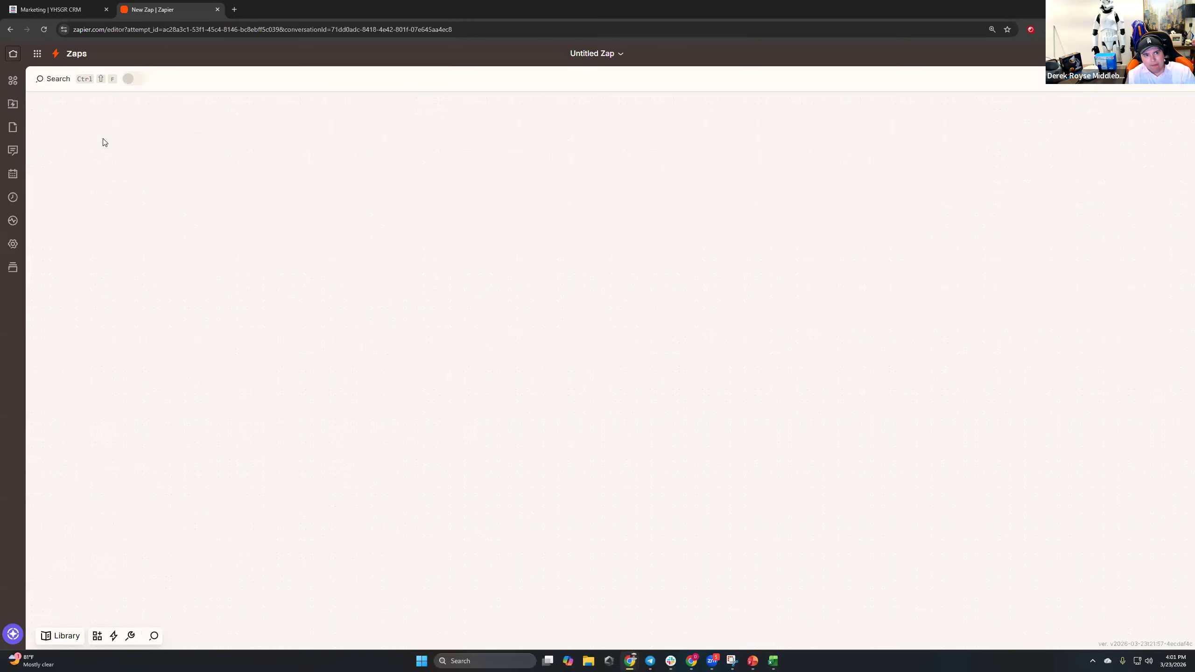
left_click(633, 374)
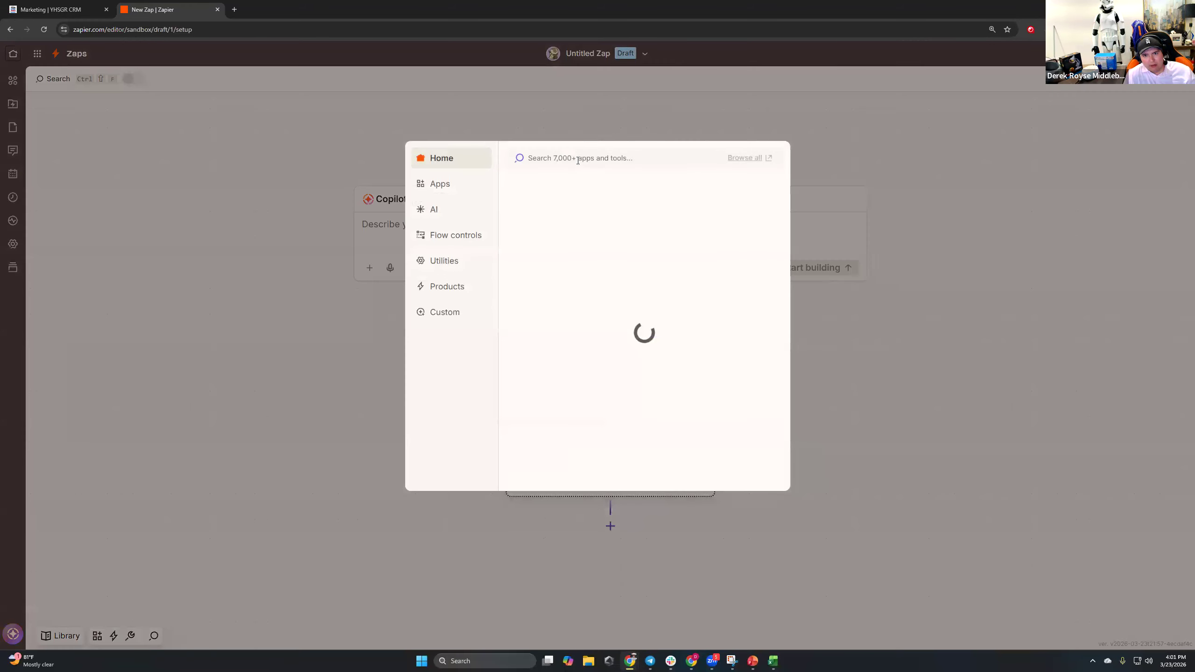
type("lofty")
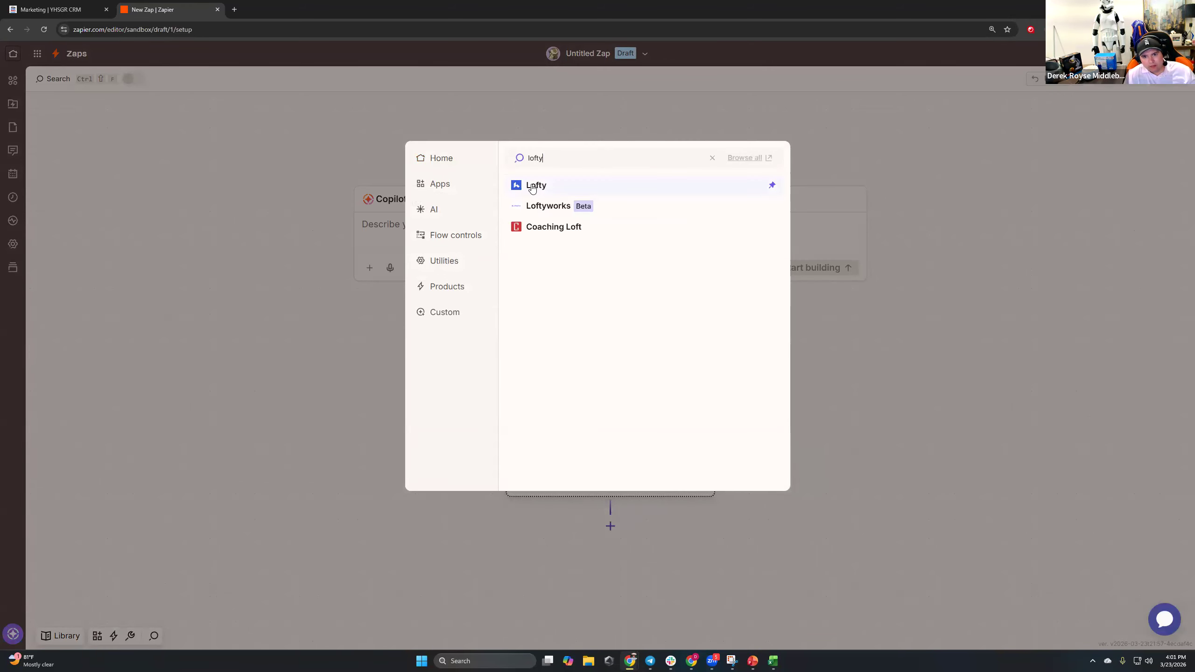
left_click(530, 185)
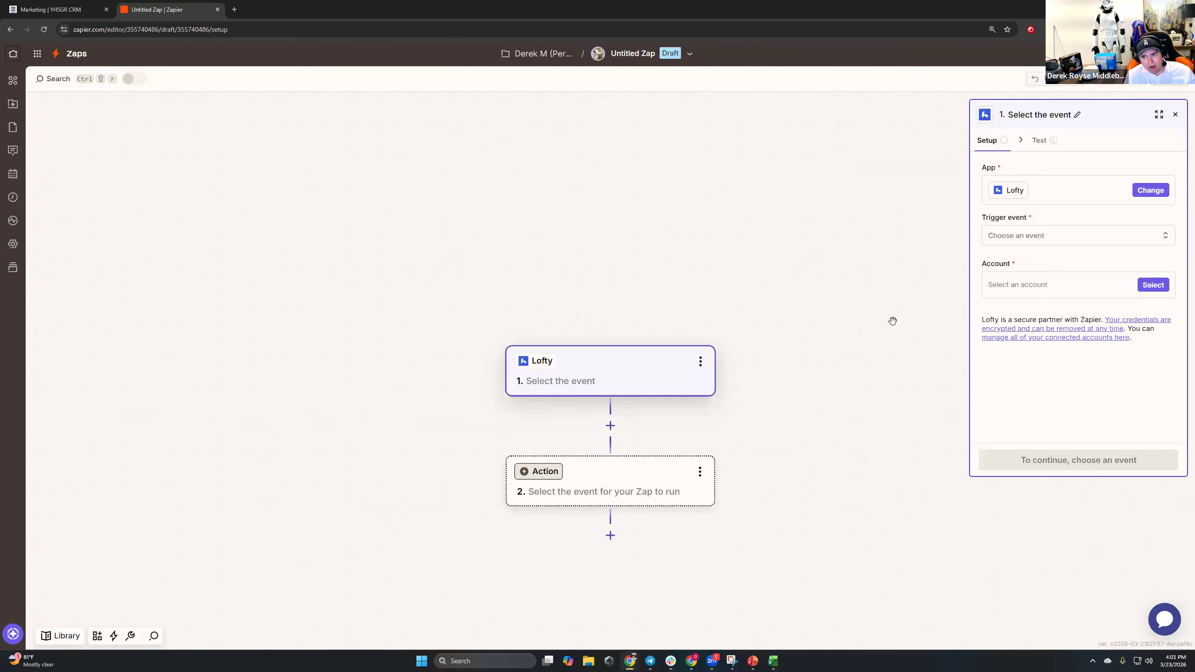
Start connecting a new Lofty account in the API-key window and accept the site cookies.
left_click(1138, 285)
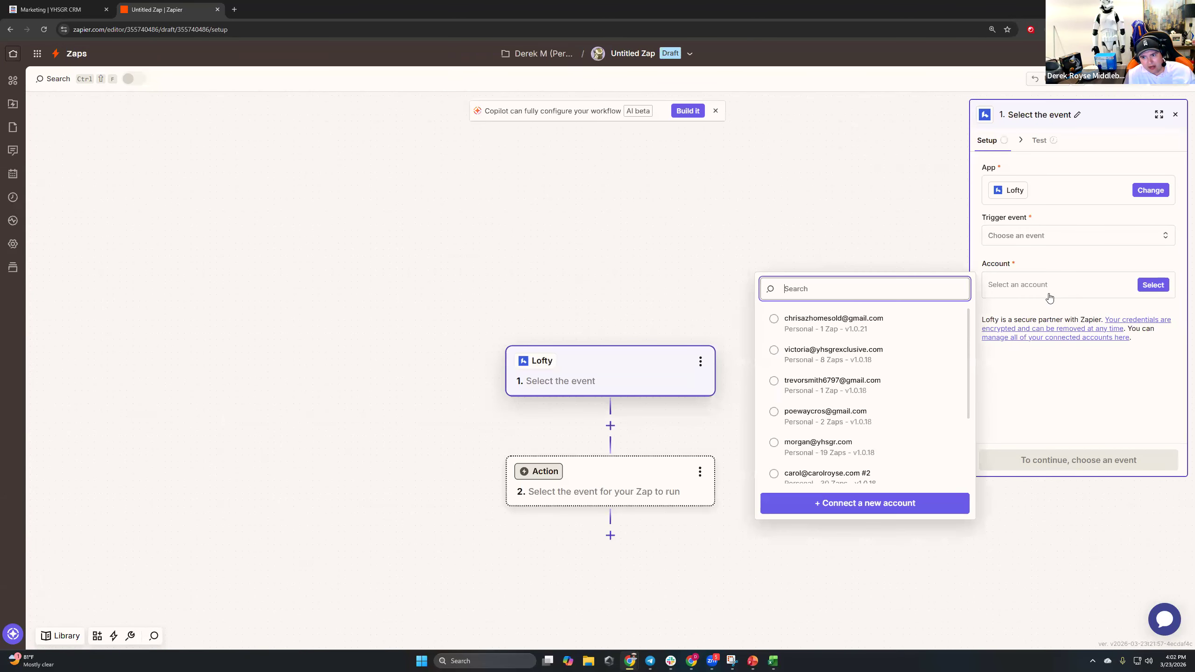
scroll(884, 376, "down", 3)
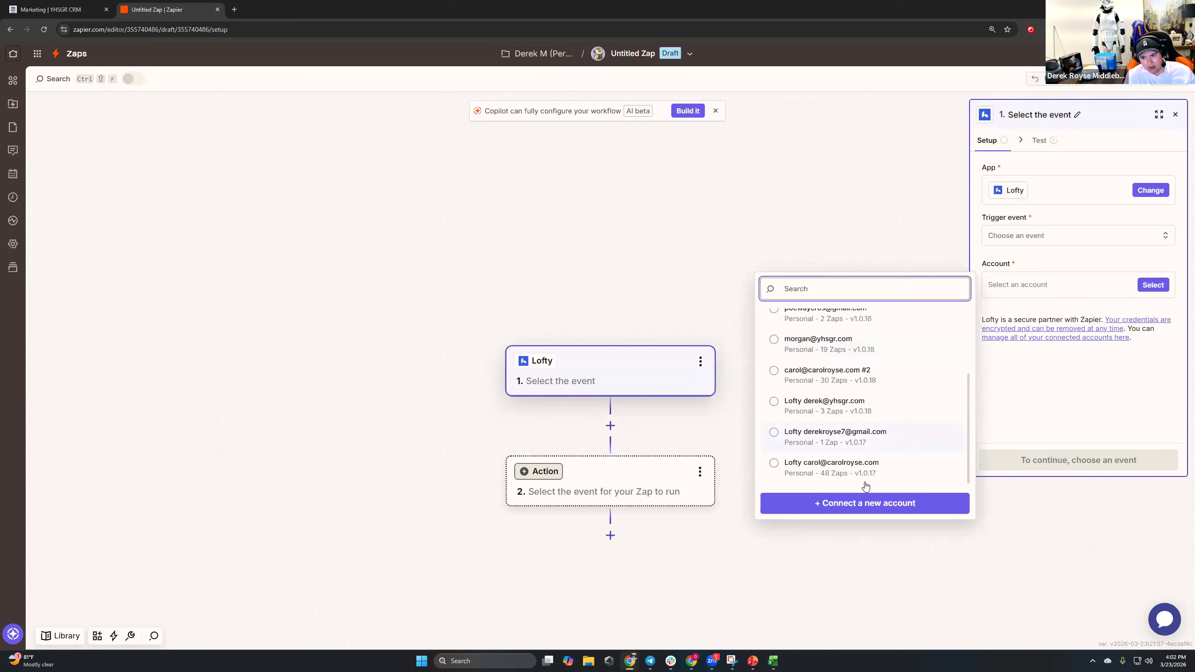
left_click(832, 410)
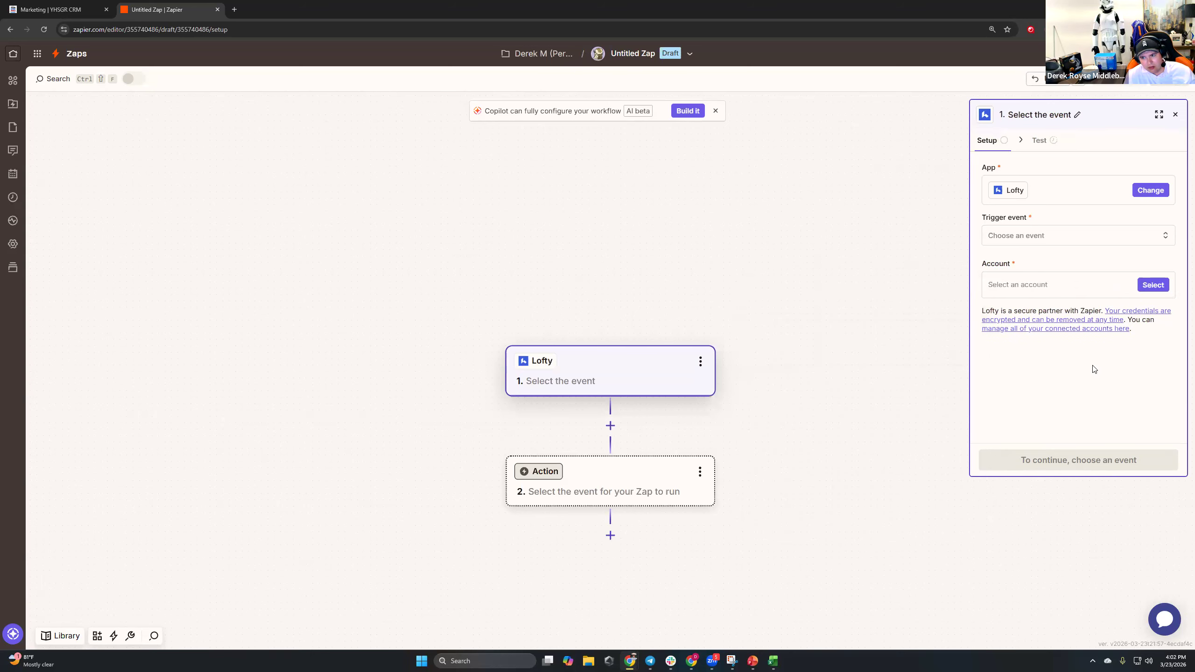
left_click(1153, 285)
left_click(885, 503)
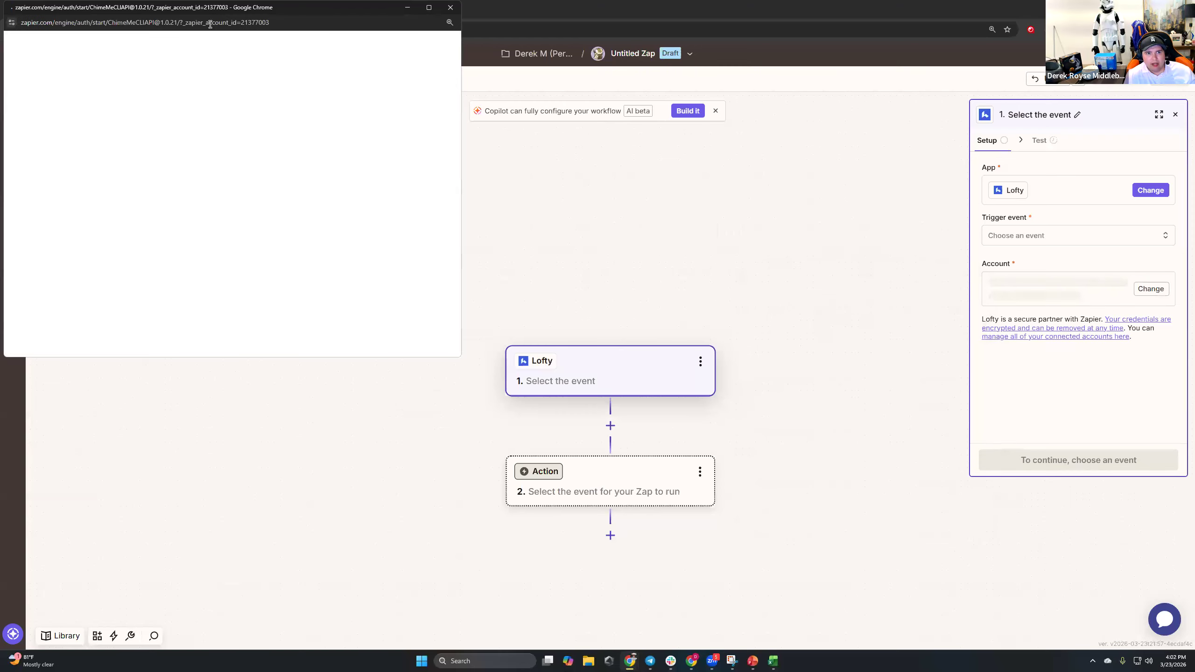
left_click_drag(214, 8, 632, 108)
left_click_drag(538, 270, 612, 296)
left_click(632, 286)
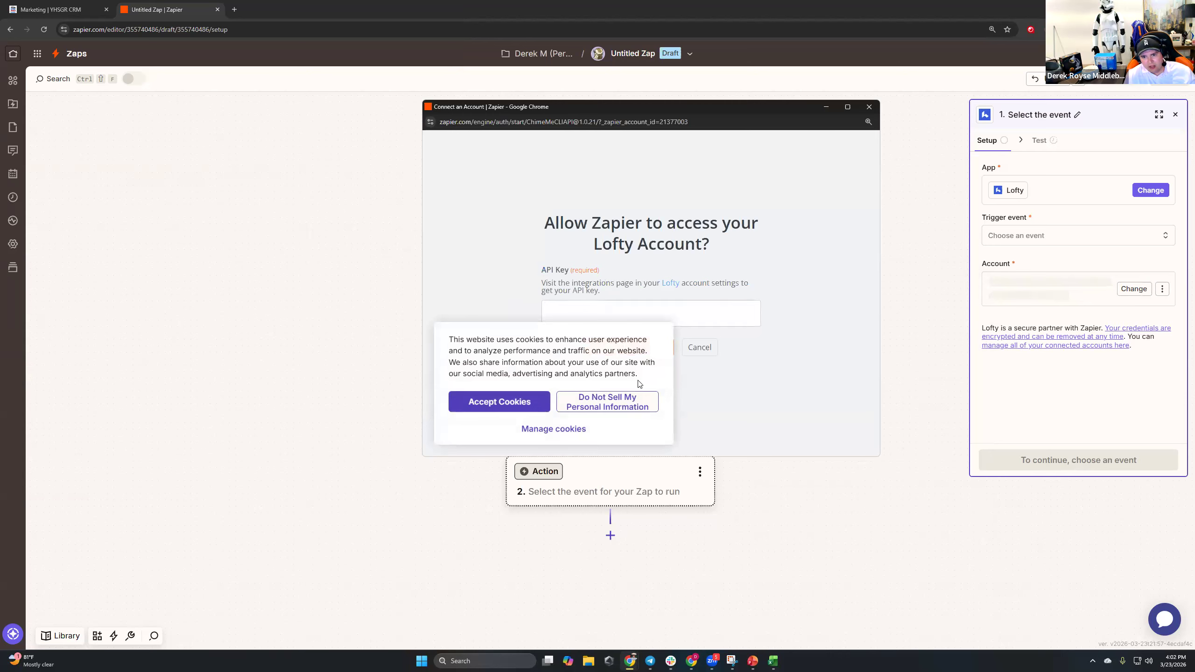
left_click(518, 405)
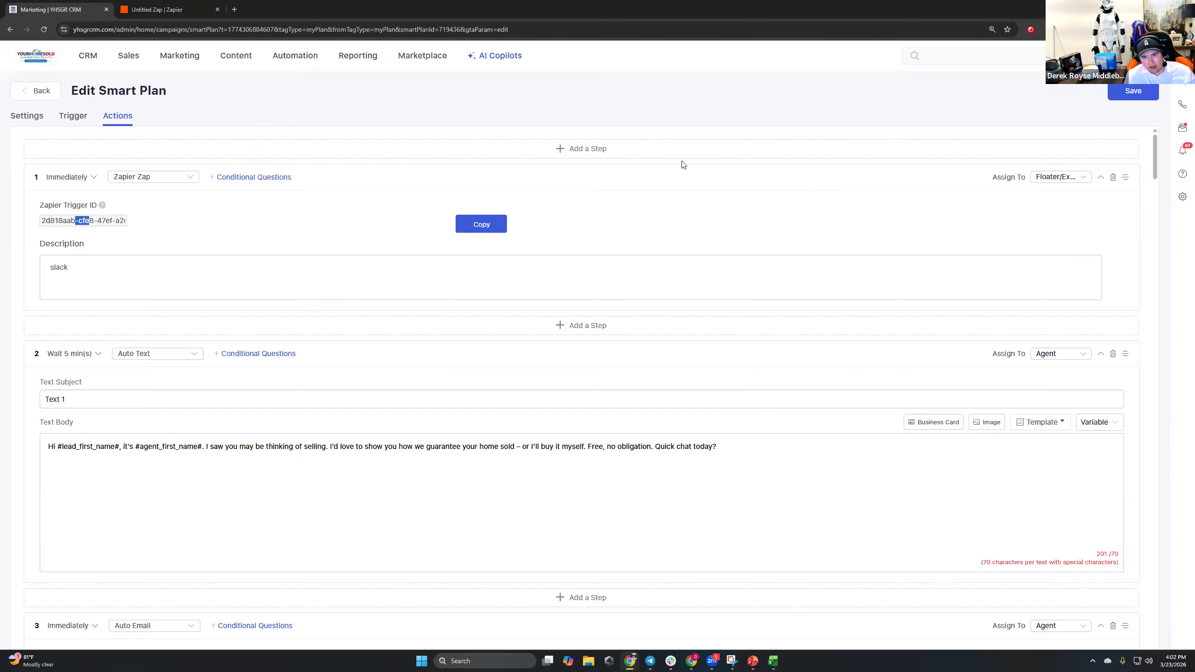
left_click(43, 5)
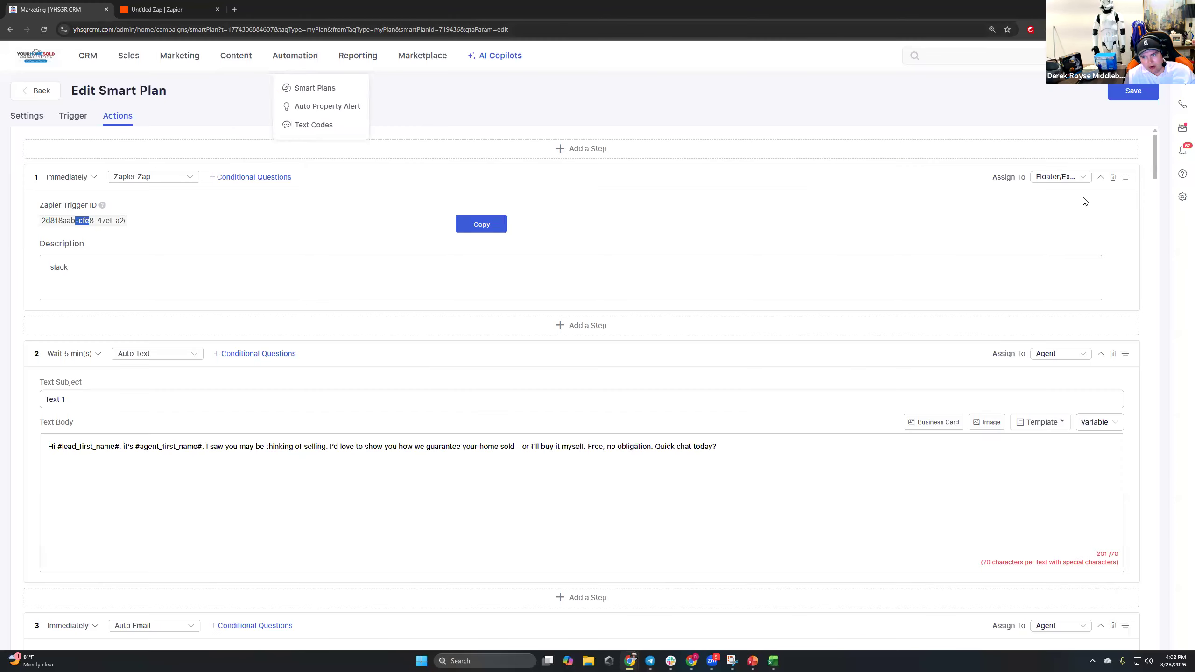
Open the Lofty CRM home page in a new tab.
left_click(1183, 204)
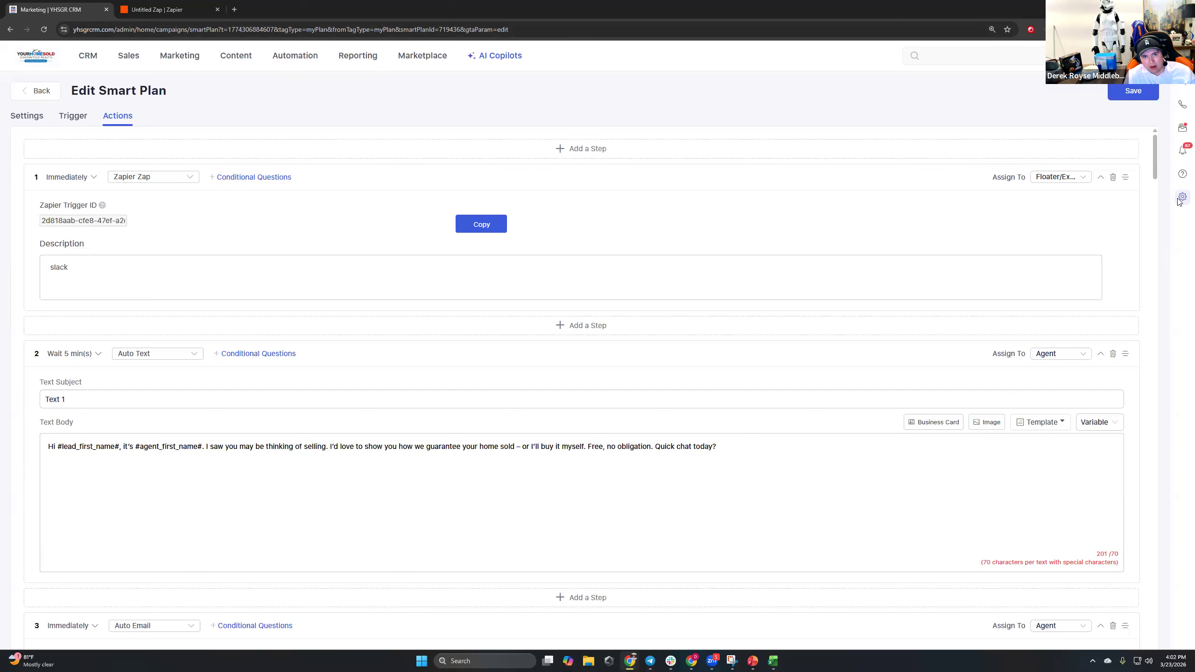
middle_click(49, 59)
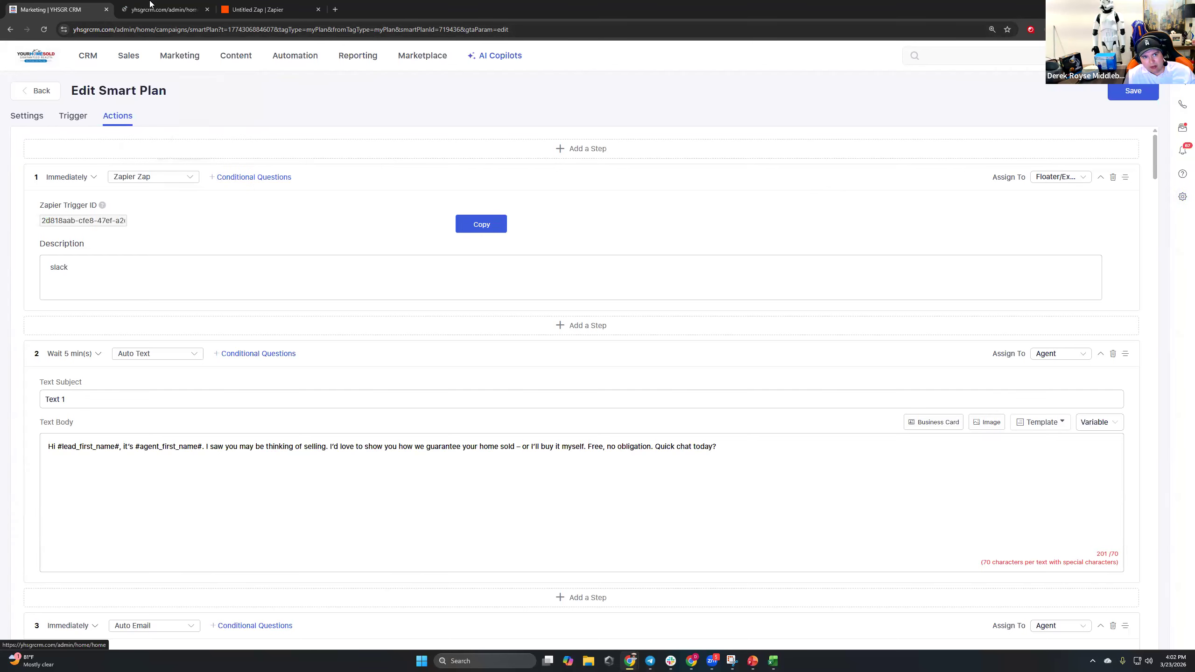
left_click(155, 8)
left_click(1148, 137)
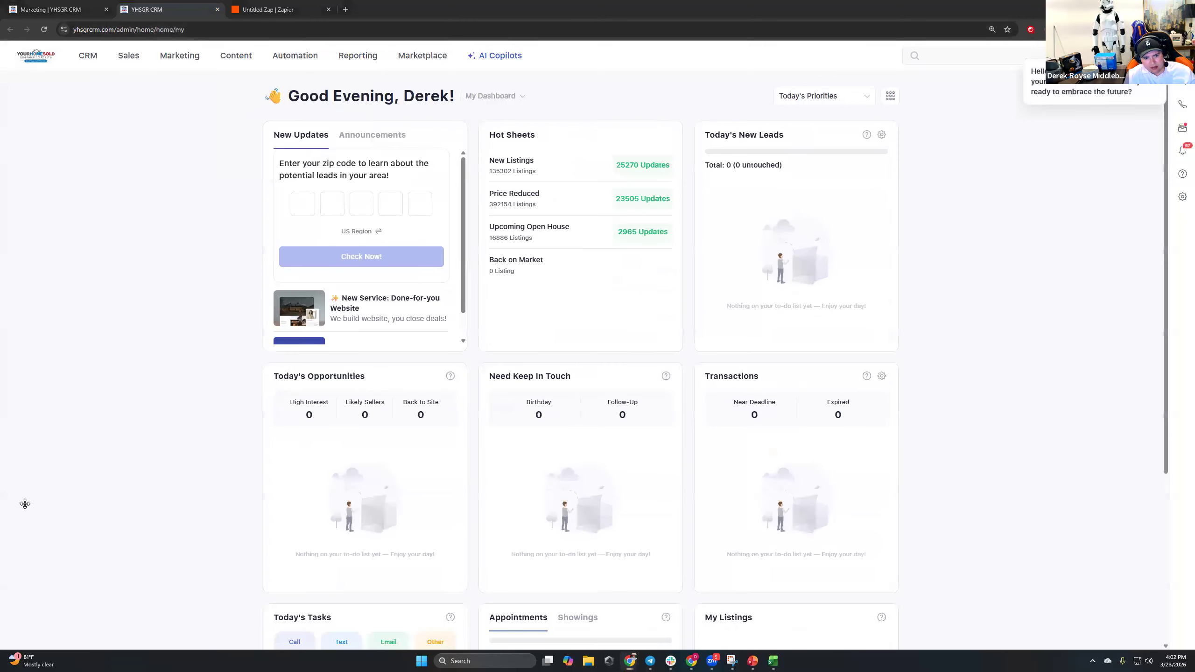
left_click_drag(1176, 177, 1157, 226)
mouse_move(481, 285)
left_mouse_down()
mouse_move(1131, 203)
mouse_move(1108, 247)
left_mouse_up()
left_click_drag(1079, 185, 1132, 204)
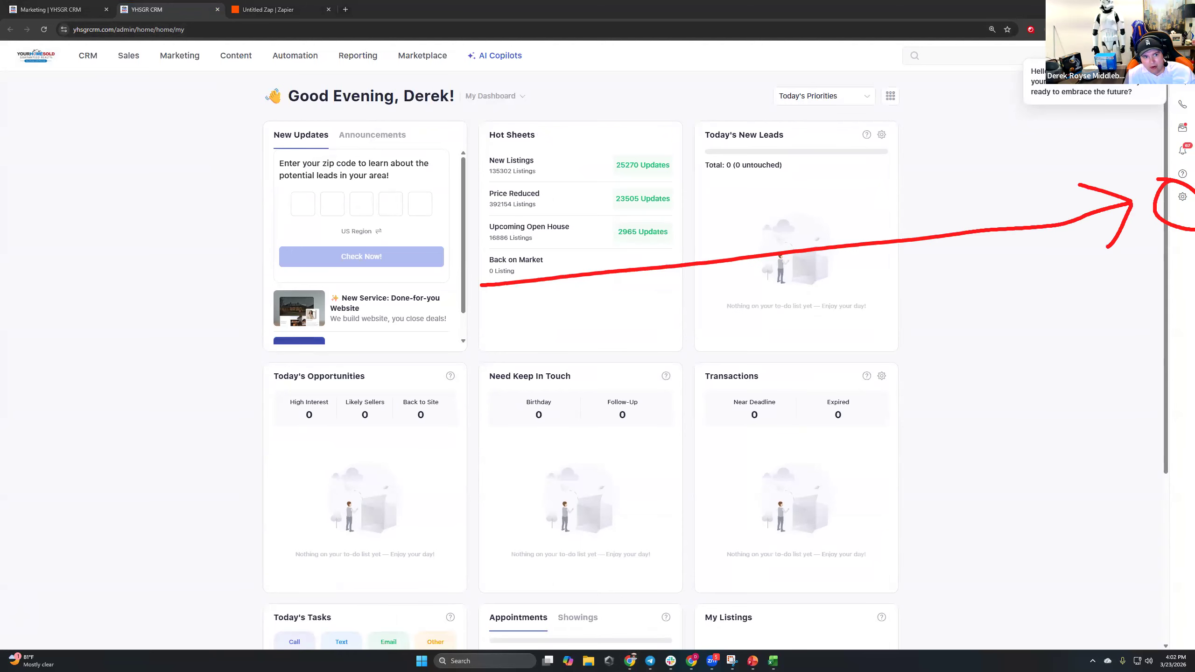
Go to the Integrations settings and review the existing Legacy Token key and active key count.
left_click(1184, 199)
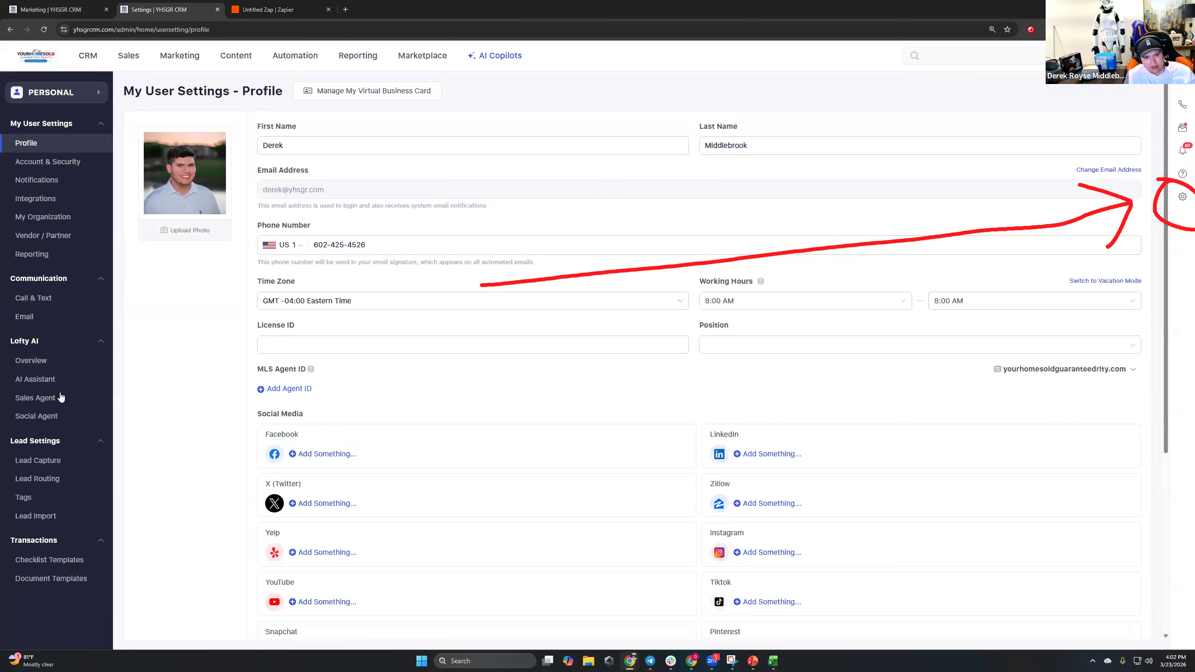
left_click(122, 373)
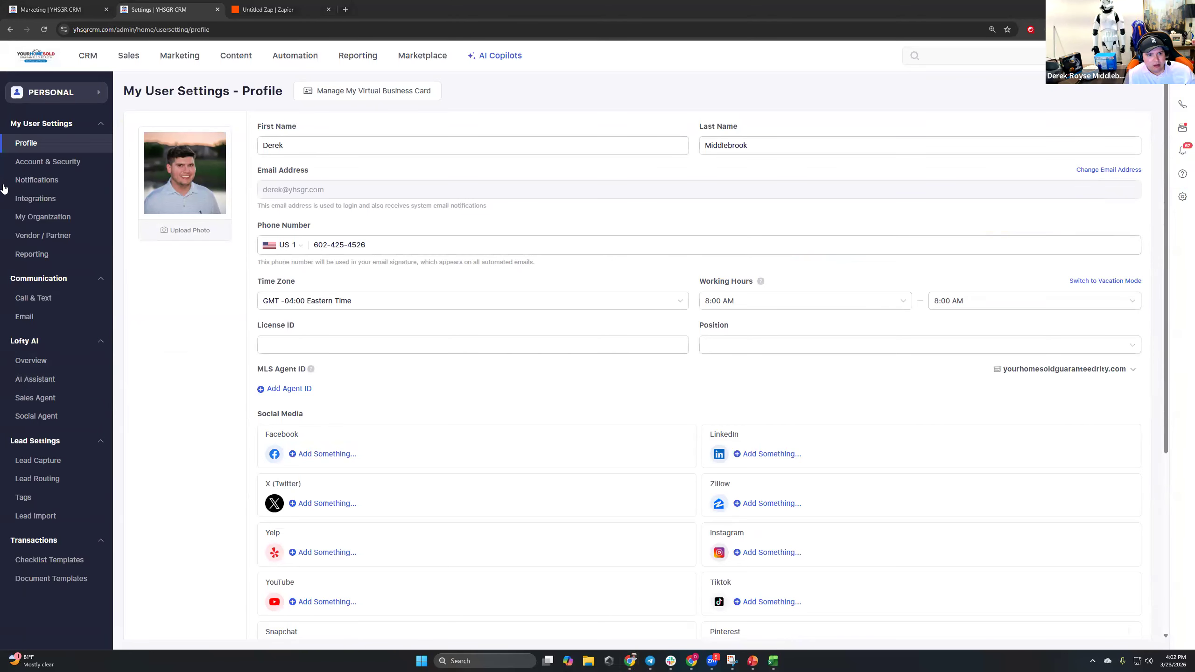
left_click(53, 200)
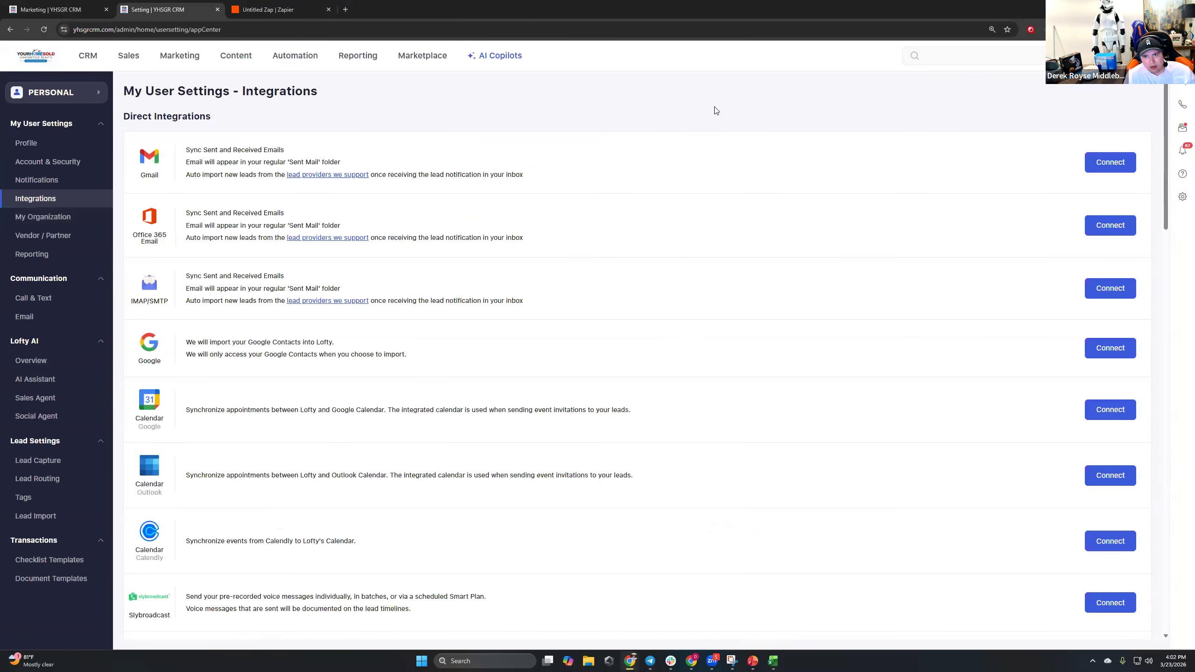
left_click_drag(1166, 143, 1146, 589)
left_click_drag(142, 513, 273, 513)
left_click(274, 513)
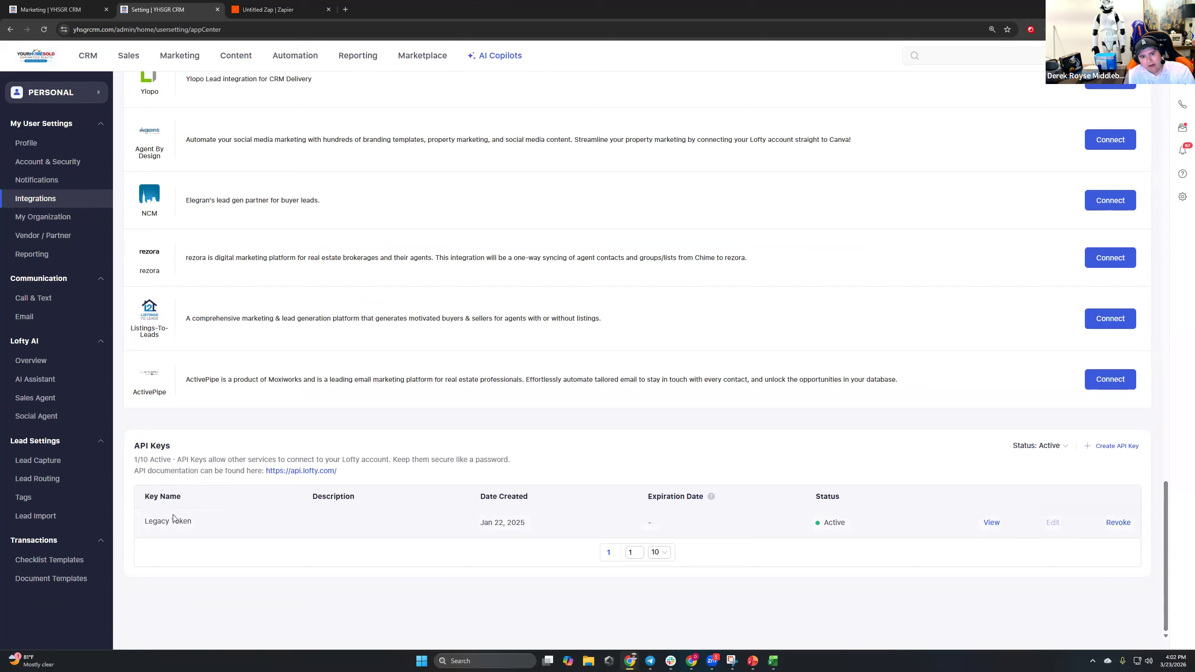
left_click_drag(163, 460, 248, 460)
left_click(403, 478)
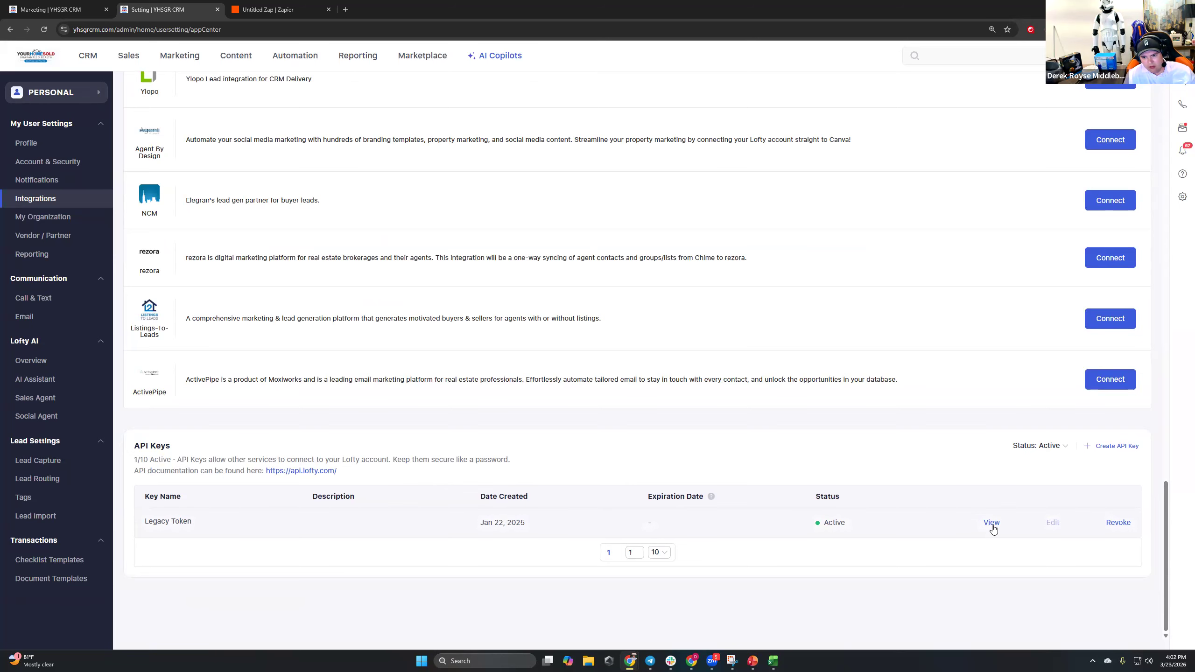
Create an API key named 'Zapier', accepting the usage agreement, and copy its value.
left_click(1103, 446)
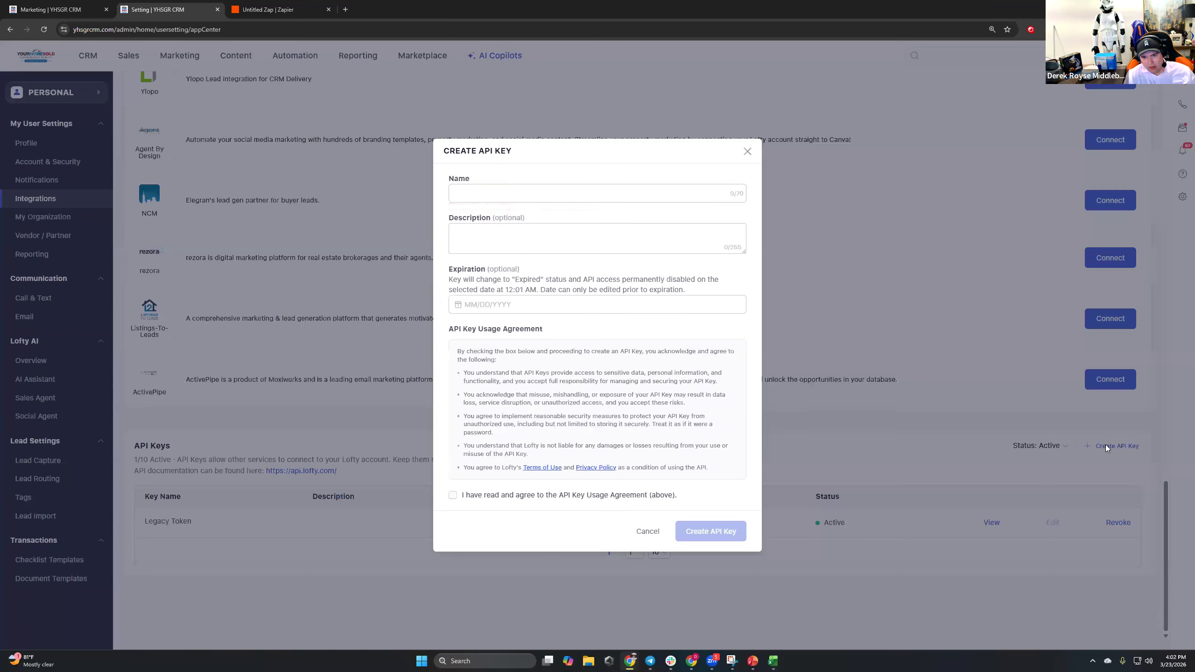
type("Zapier")
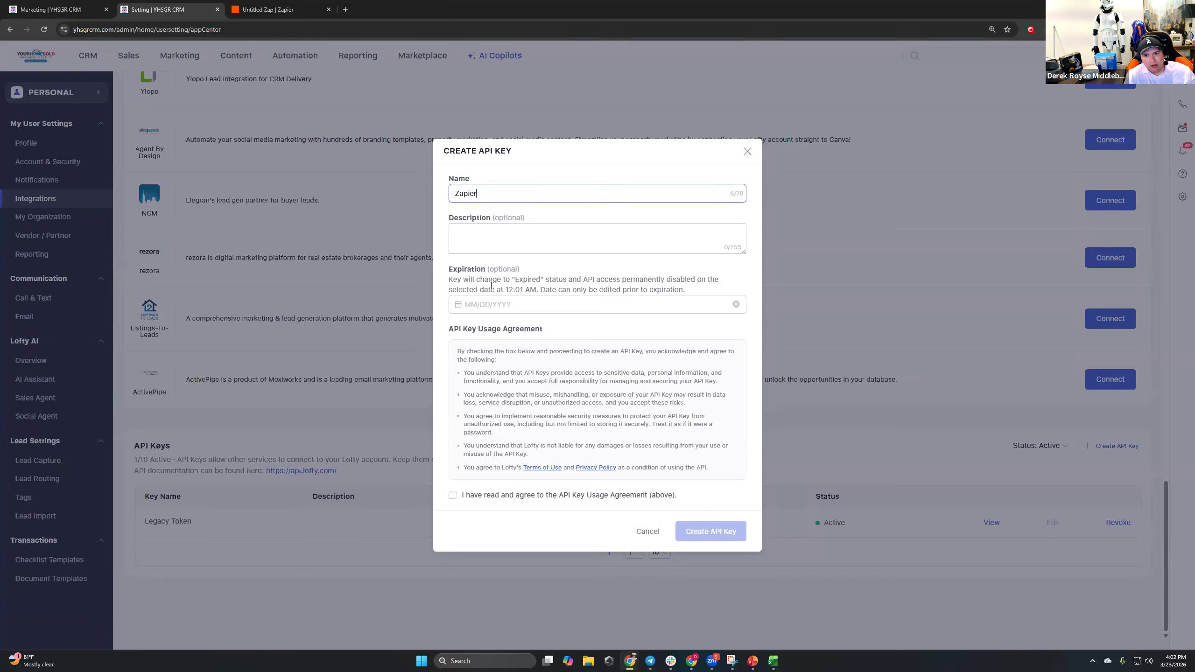
mouse_move(512, 278)
left_mouse_down()
mouse_move(520, 267)
mouse_move(441, 286)
mouse_move(566, 283)
mouse_move(478, 273)
mouse_move(529, 265)
left_mouse_up()
left_click_drag(447, 272, 560, 280)
left_click(512, 271)
left_click(559, 284)
left_click(488, 495)
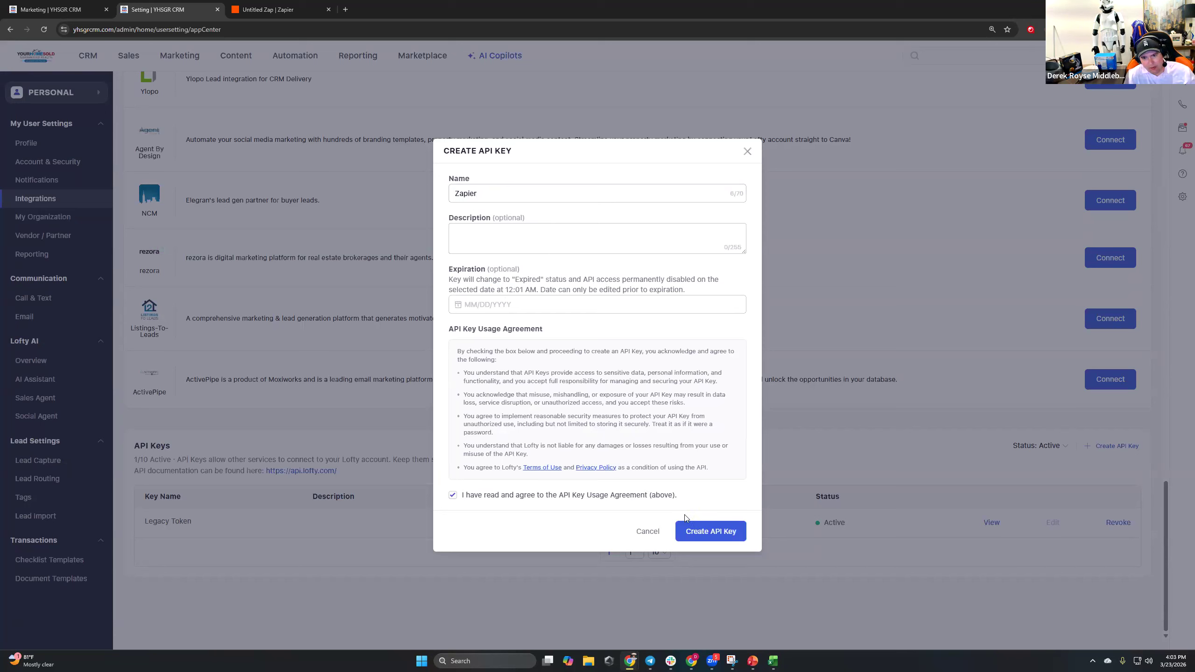
left_click(719, 533)
left_click(683, 365)
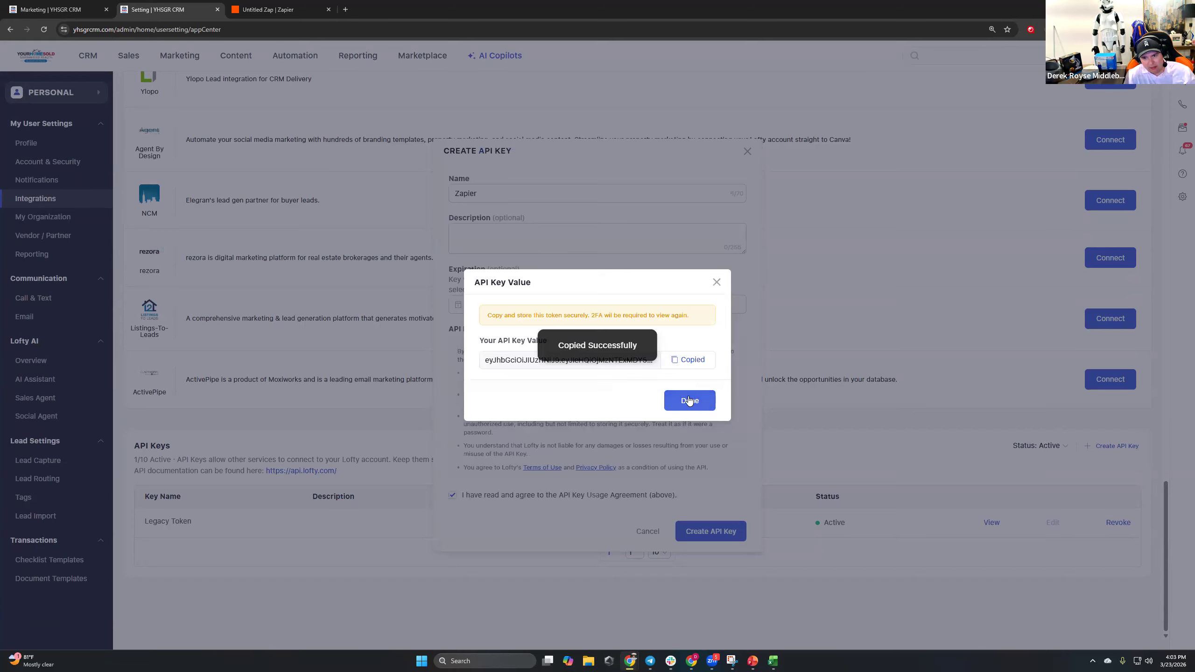
left_click(689, 400)
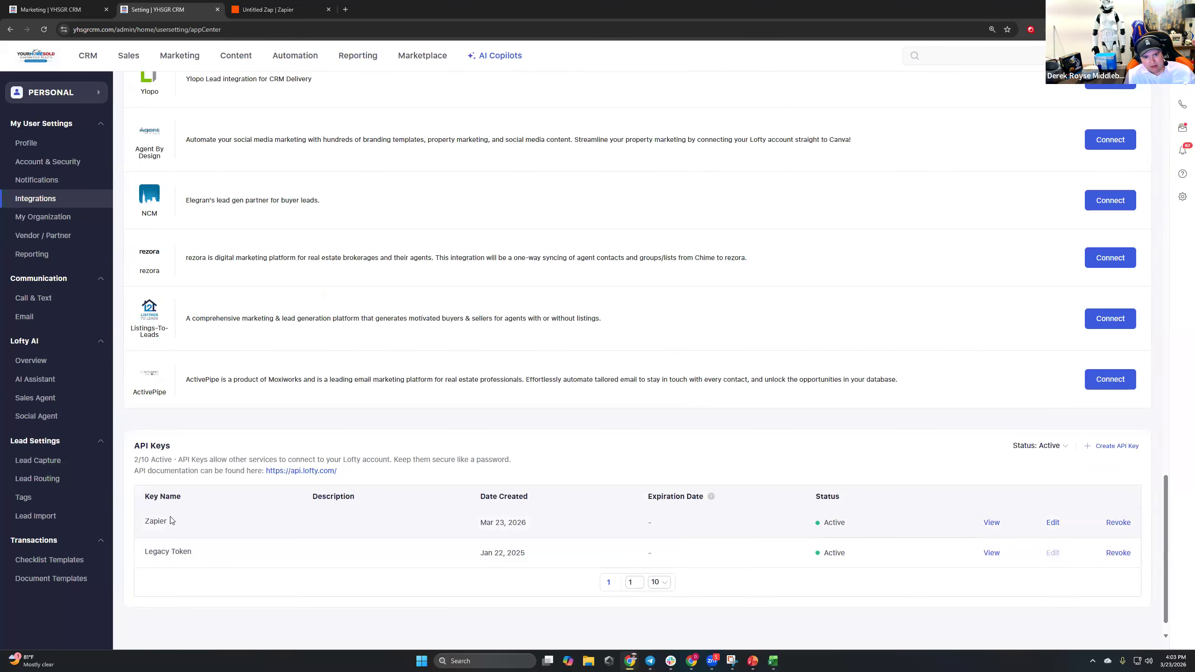
left_click(273, 10)
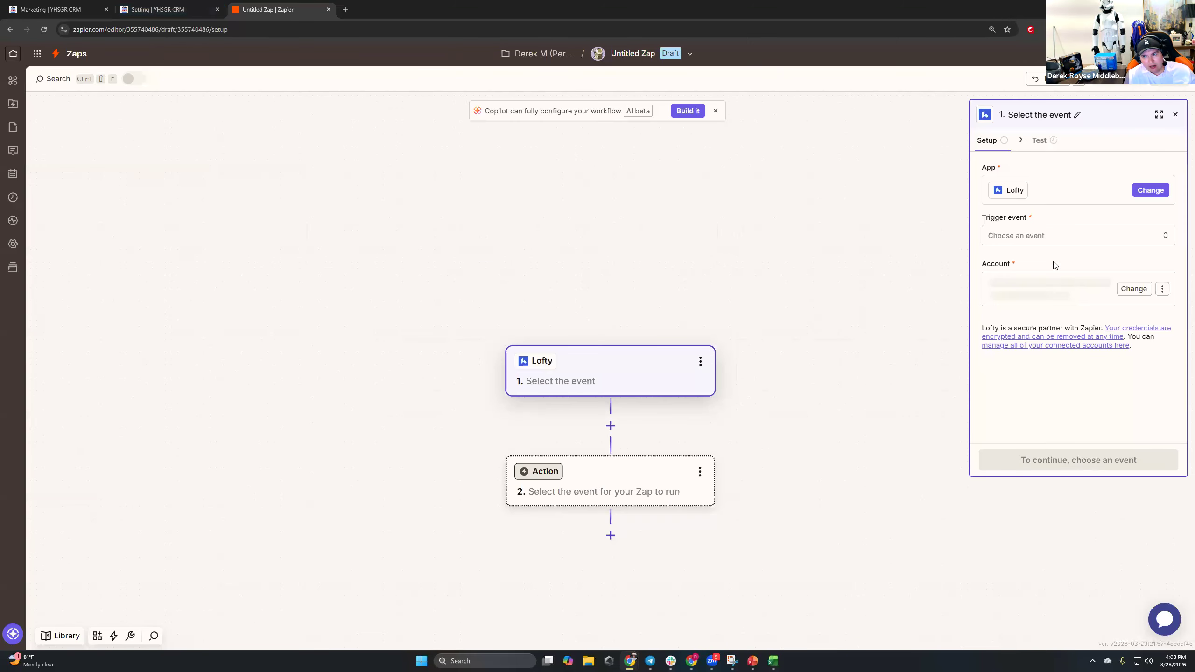
Connect a new Lofty account to the trigger by pasting the copied API key and authorising.
left_click(1086, 282)
left_click(890, 537)
left_click(1064, 303)
left_click(865, 503)
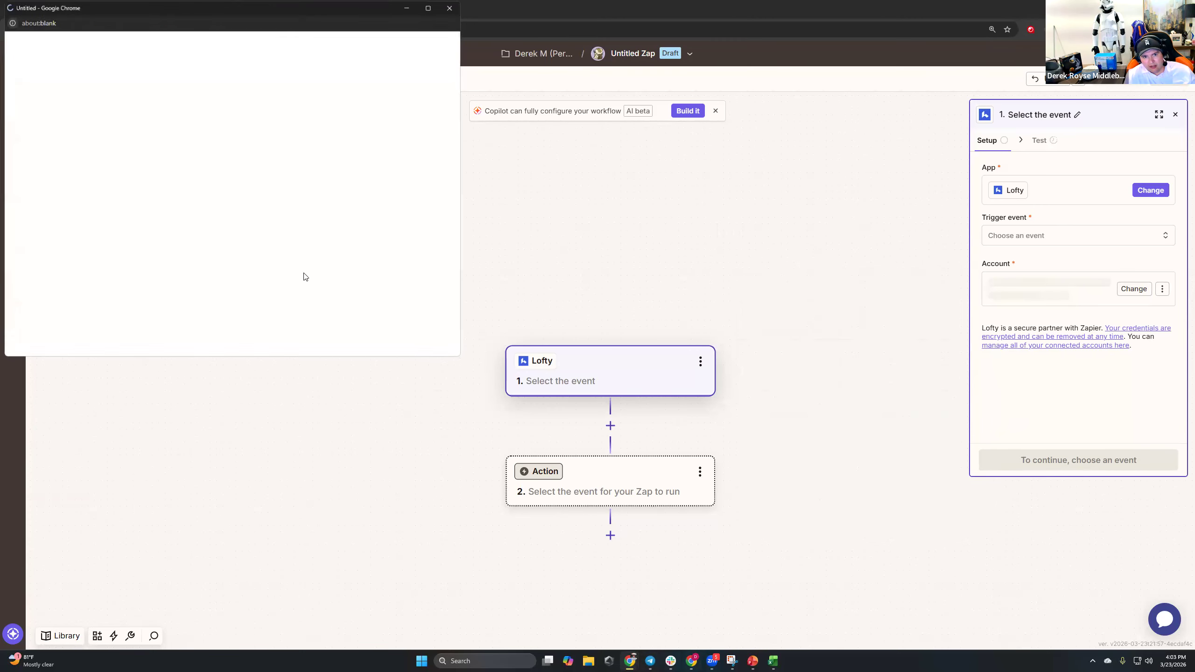
left_click(195, 214)
key("ctrl+v")
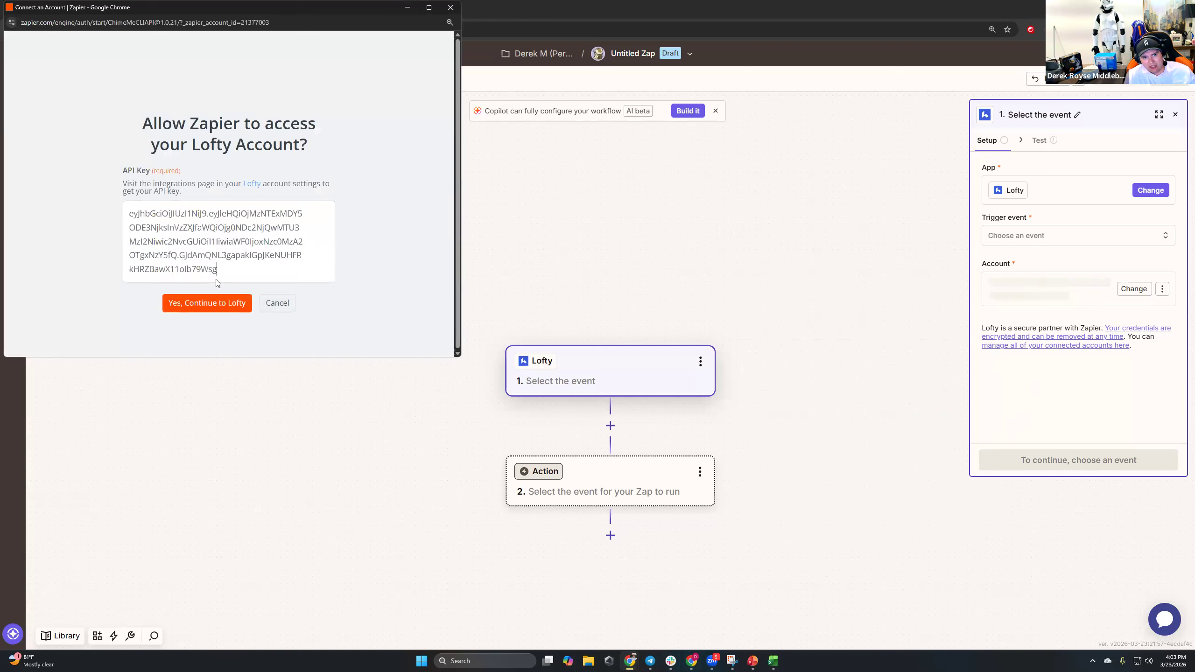
left_click(210, 304)
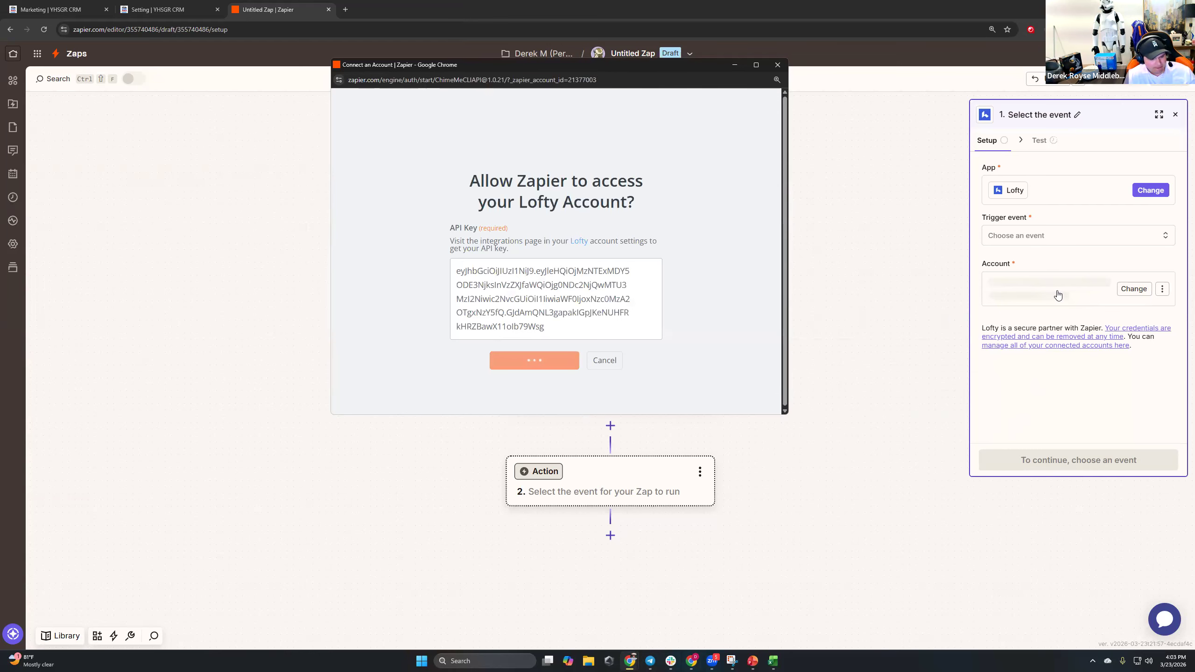
left_click(1029, 249)
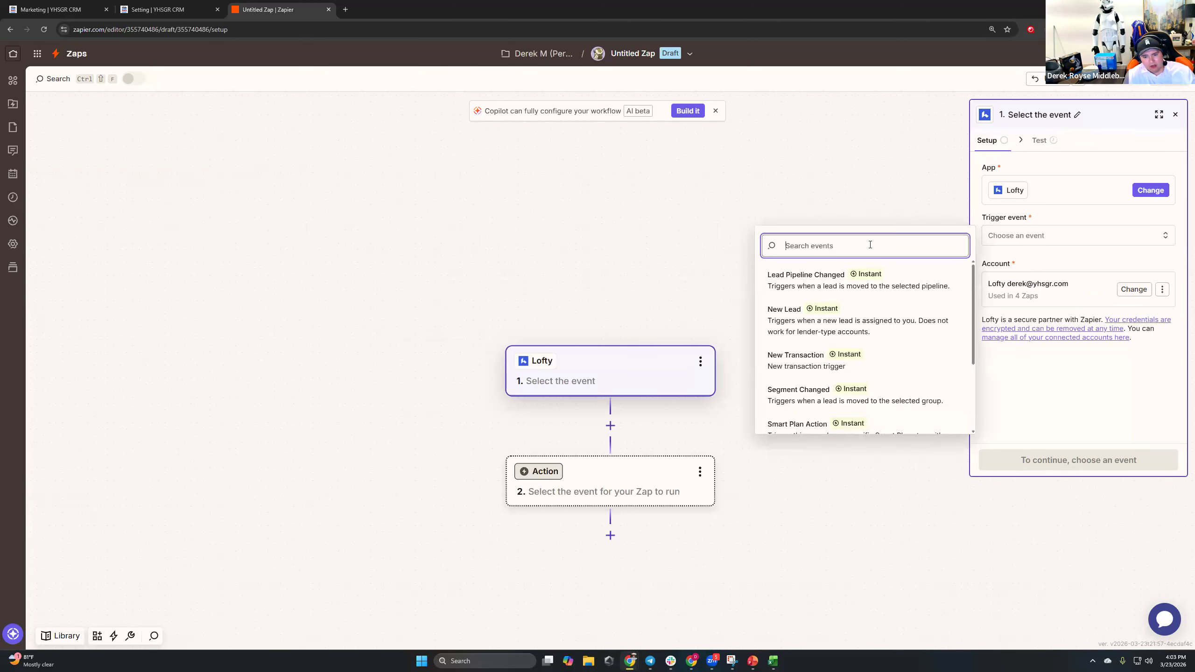
Choose Smart Plan Action as the Lofty trigger event.
type("smart")
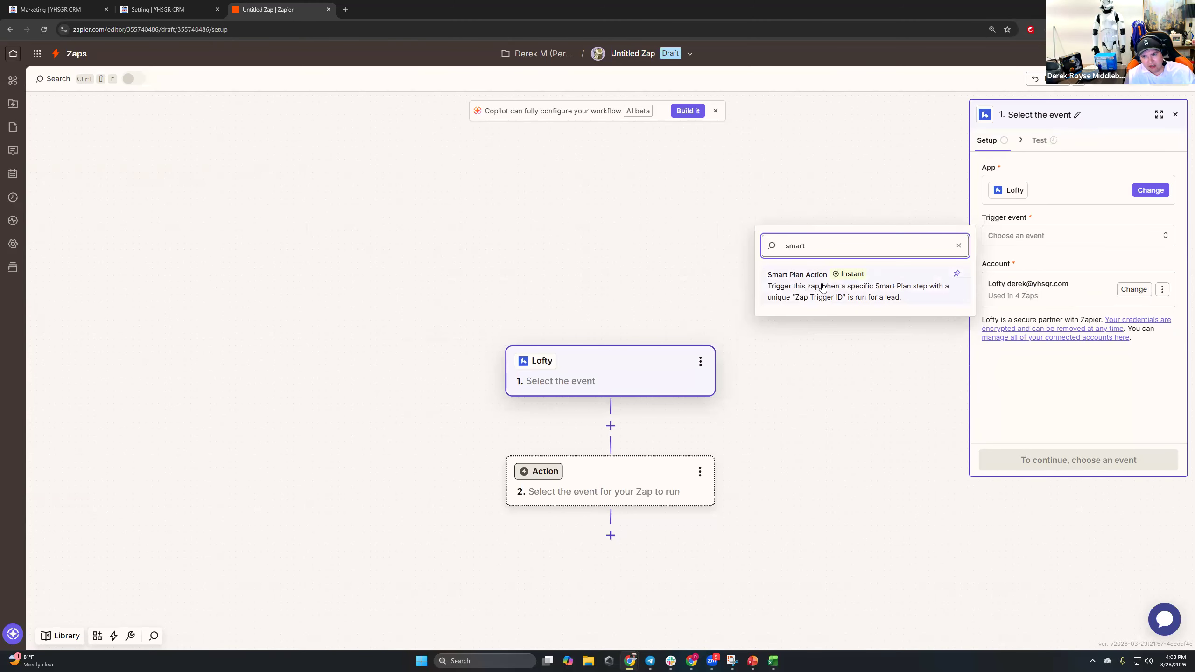
left_click(823, 287)
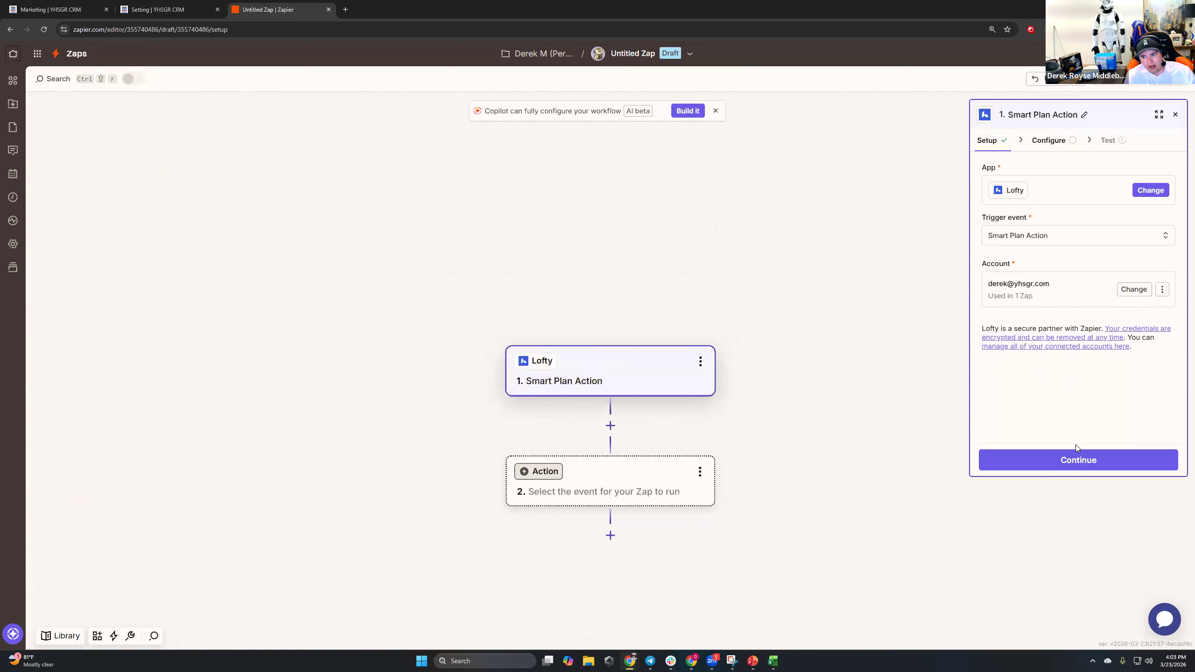
left_click(1077, 460)
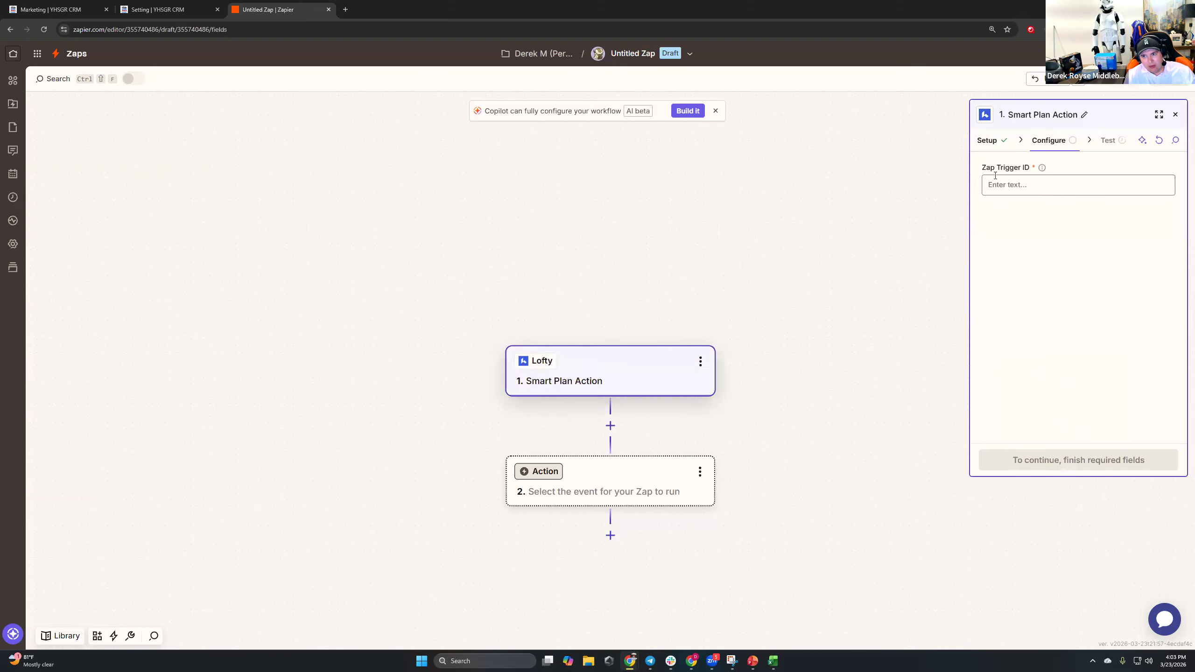
Copy the smart plan's Zapier Trigger ID and paste it into the Zap Trigger ID field.
left_click(155, 7)
left_click(77, 7)
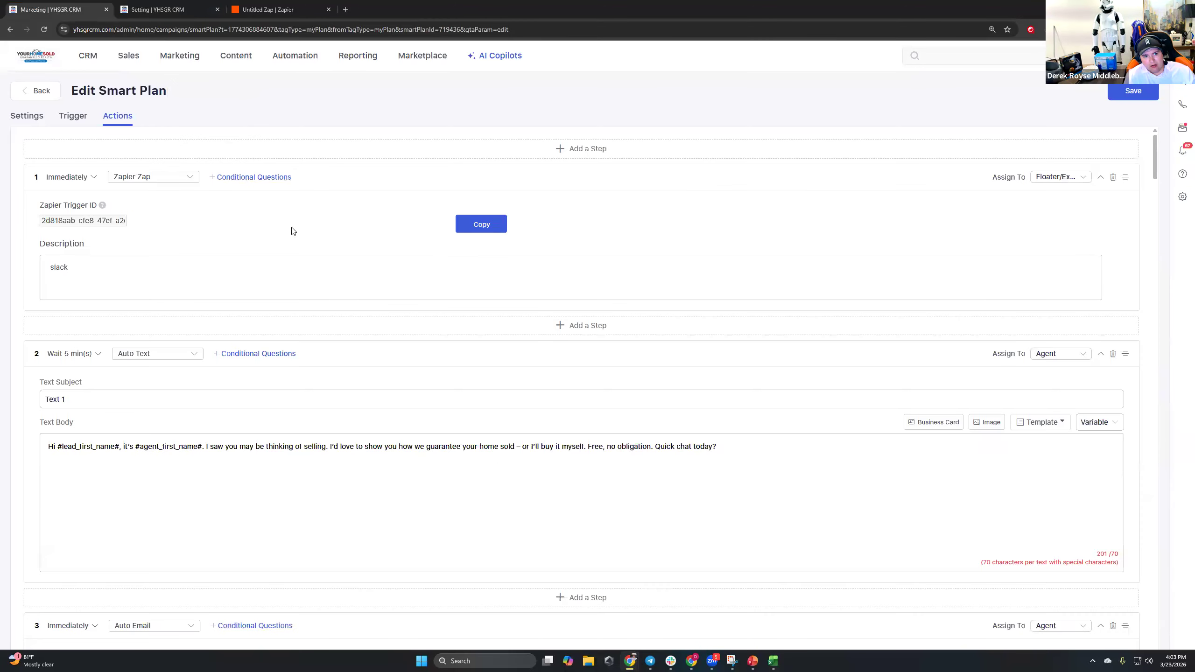
left_click(474, 225)
left_click_drag(50, 208, 160, 208)
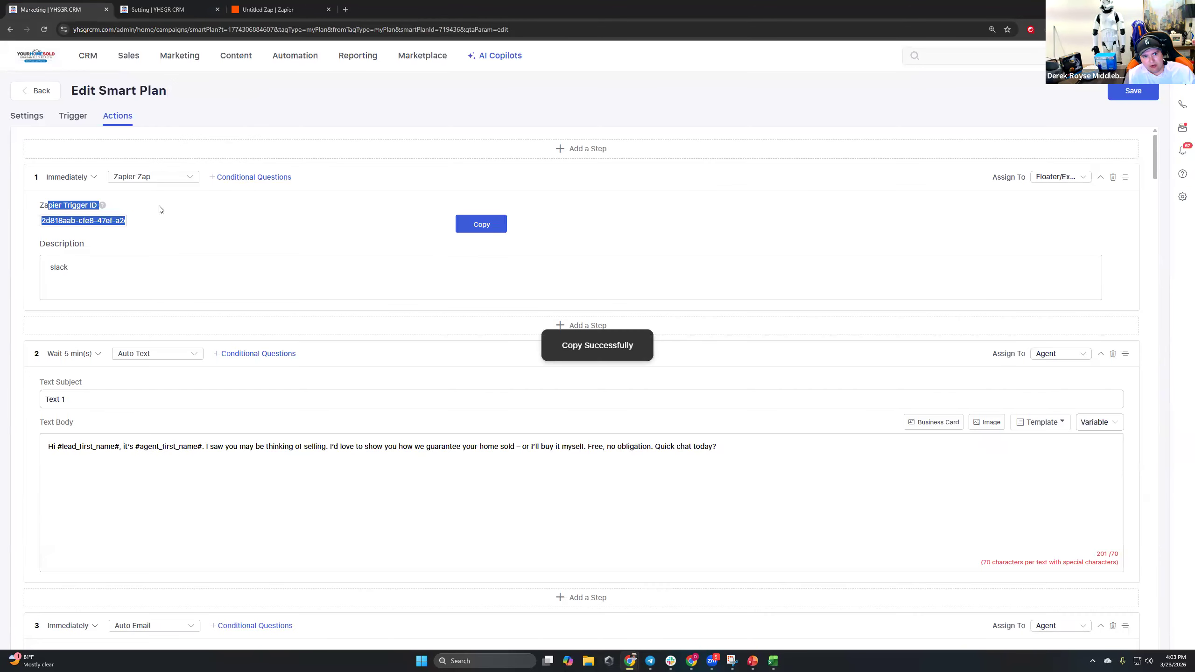
left_click(268, 9)
left_click(1054, 193)
key("ctrl+v")
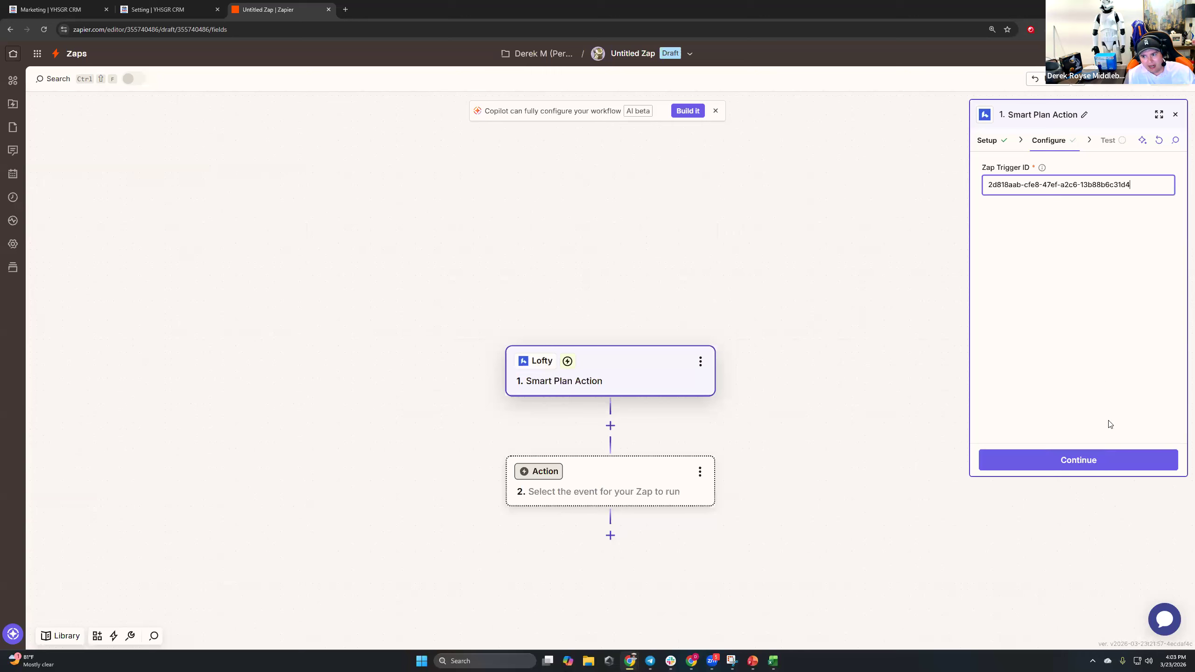
left_click(1102, 457)
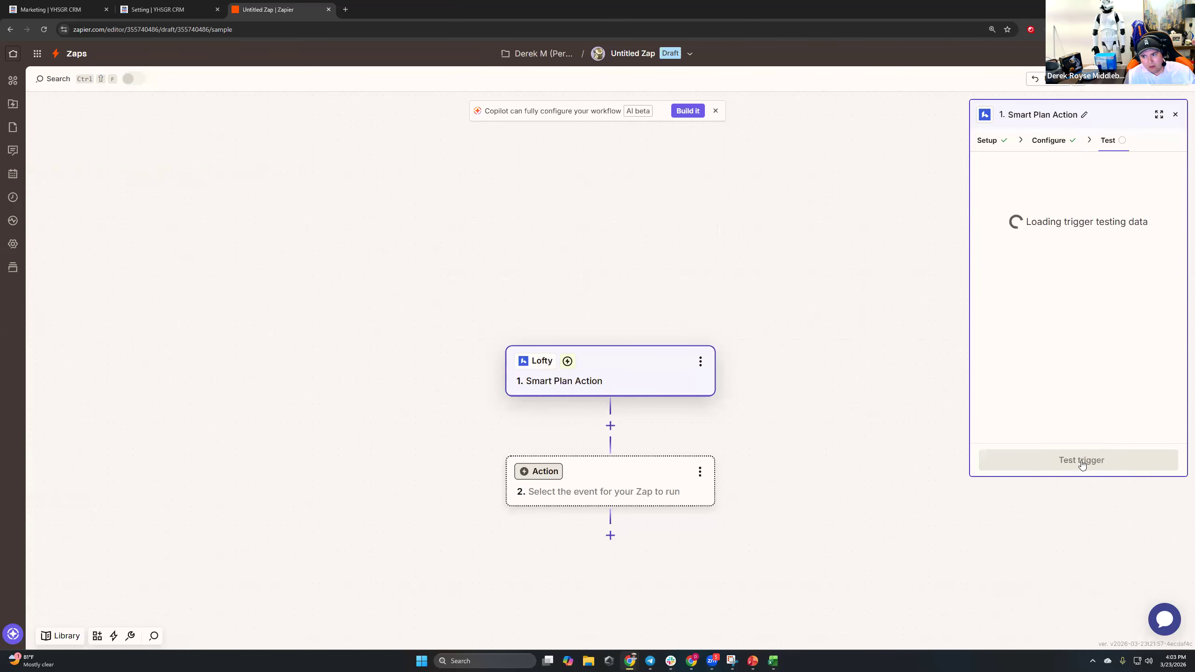
Test the trigger, continue with the Smart Plan Action A record, and choose Slack for step 2.
left_click(1080, 460)
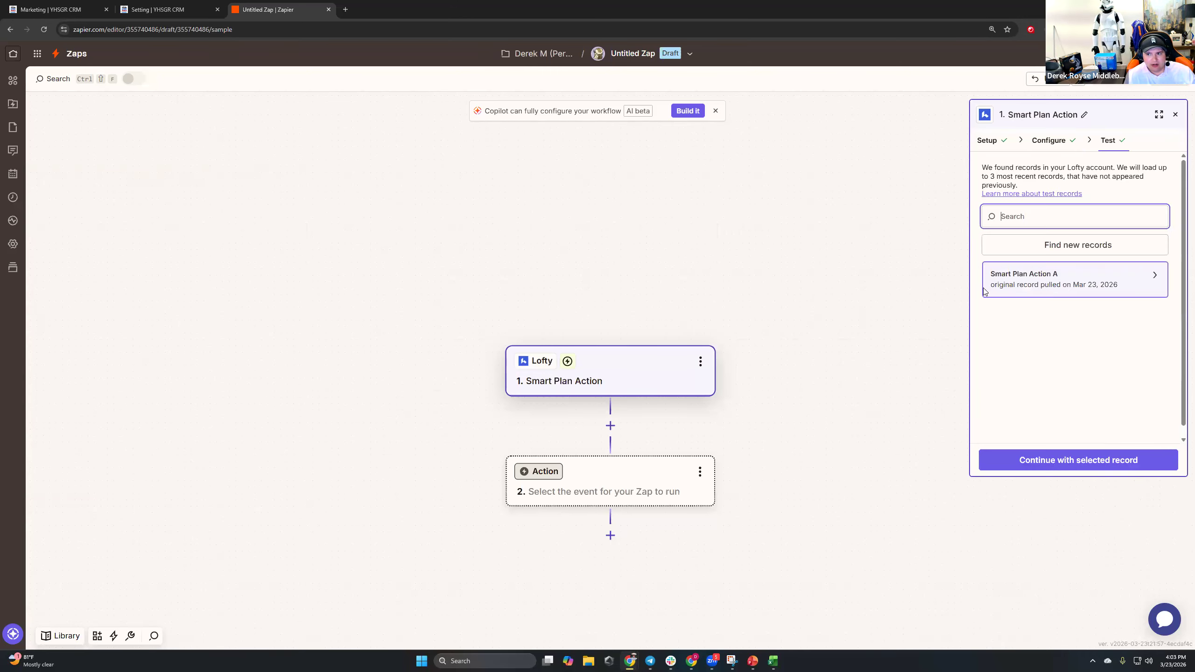
left_click(1064, 275)
scroll(901, 433, "down", 15)
left_click(1081, 460)
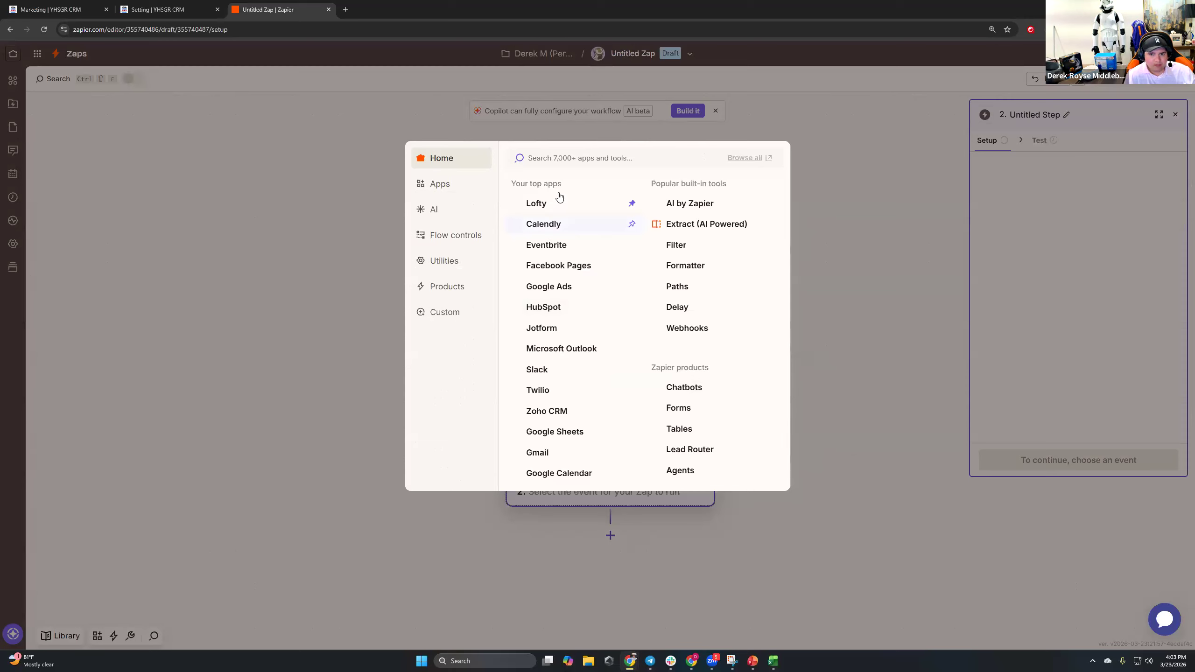
type("slack")
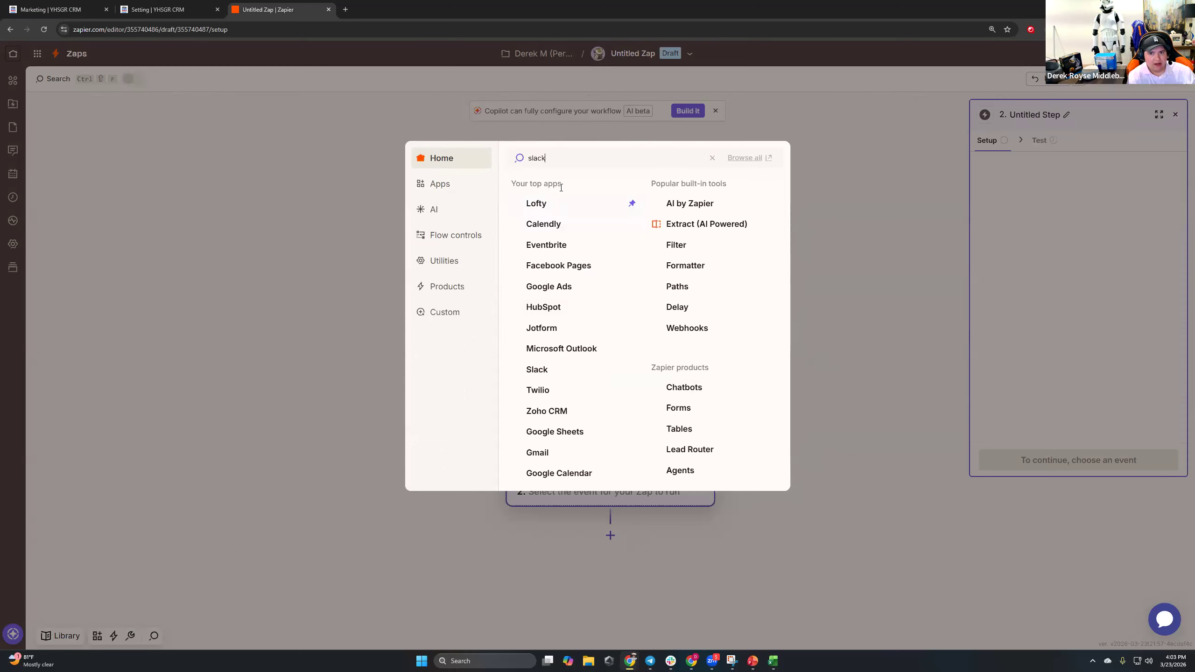
left_click(561, 189)
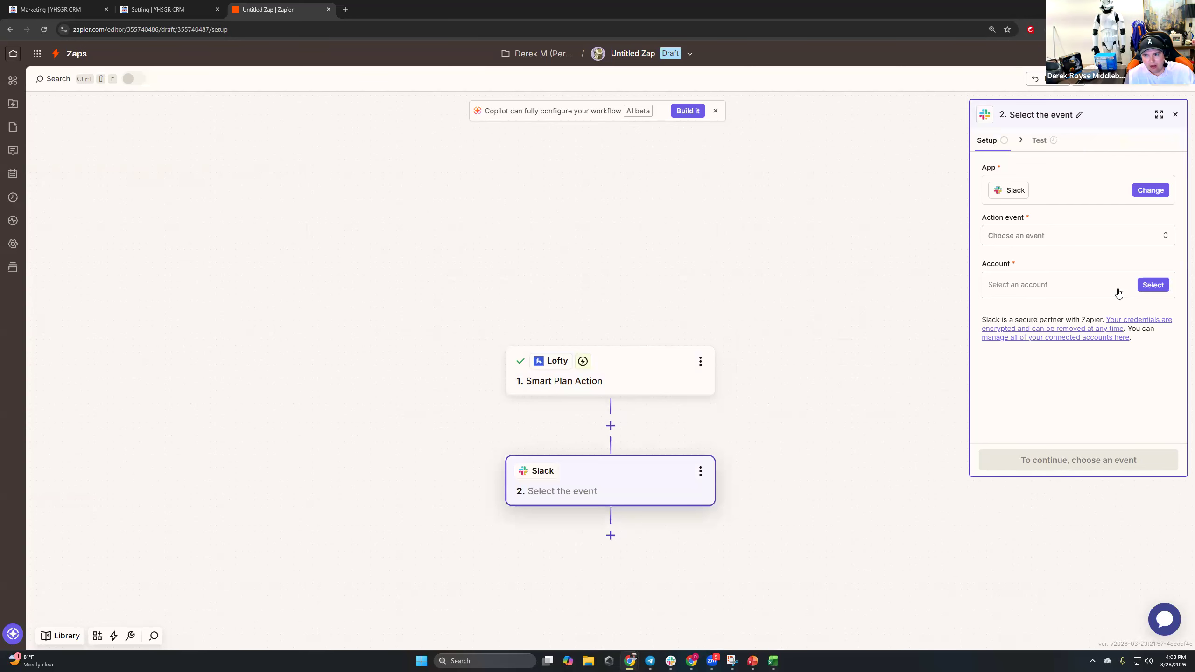
Connect a new Slack account on the Real Estate OS workspace and allow Zapier access.
left_click(1153, 285)
left_click(883, 502)
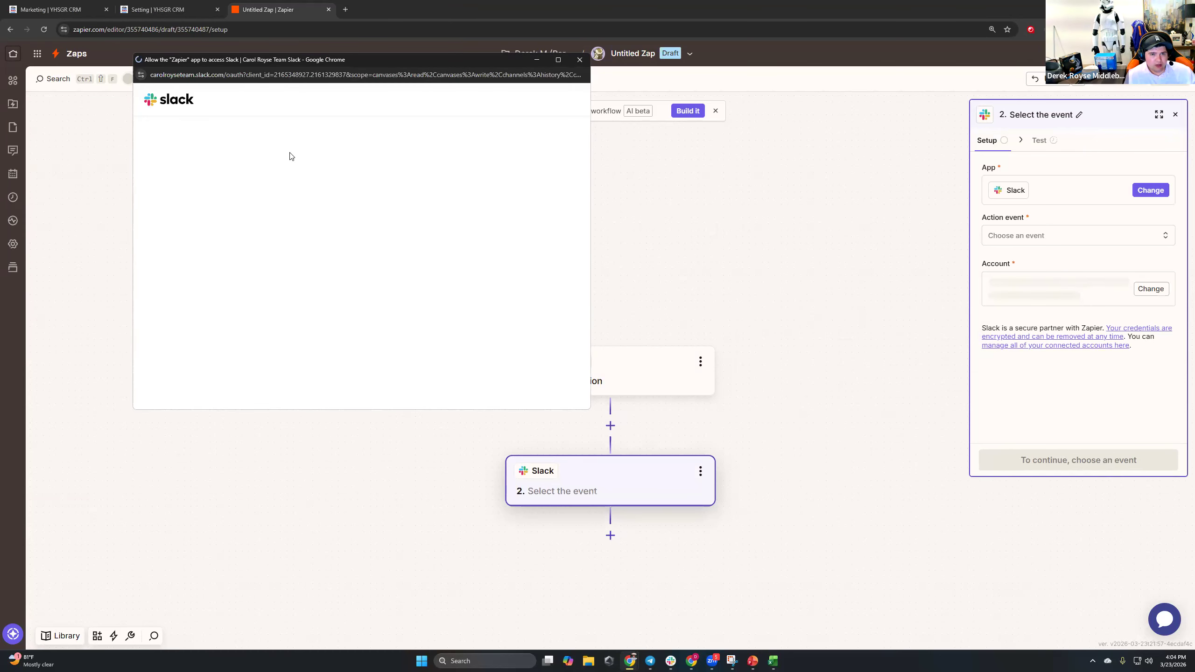
left_click(254, 260)
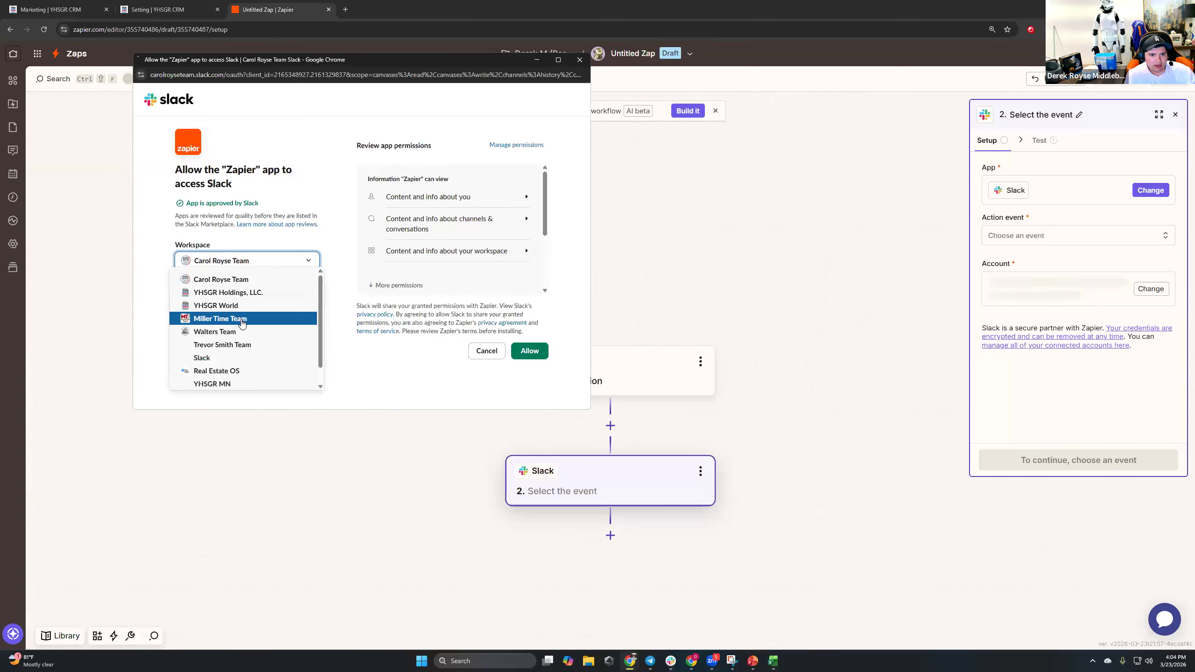
scroll(241, 323, "down", 1)
left_click(231, 354)
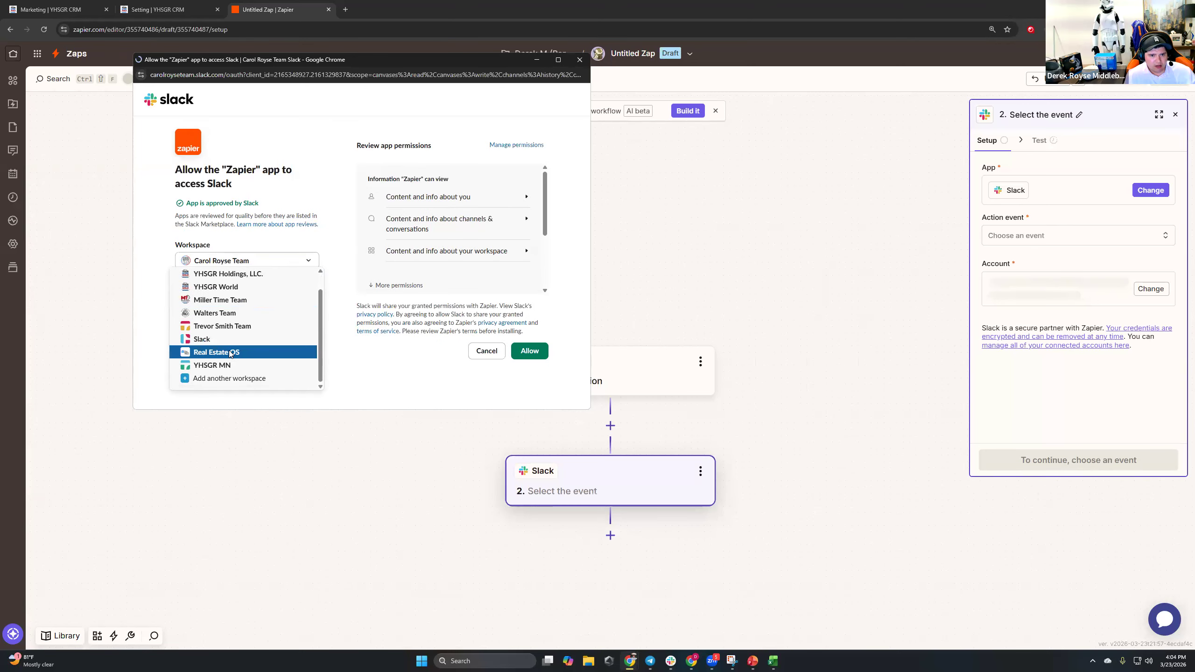
left_click(261, 262)
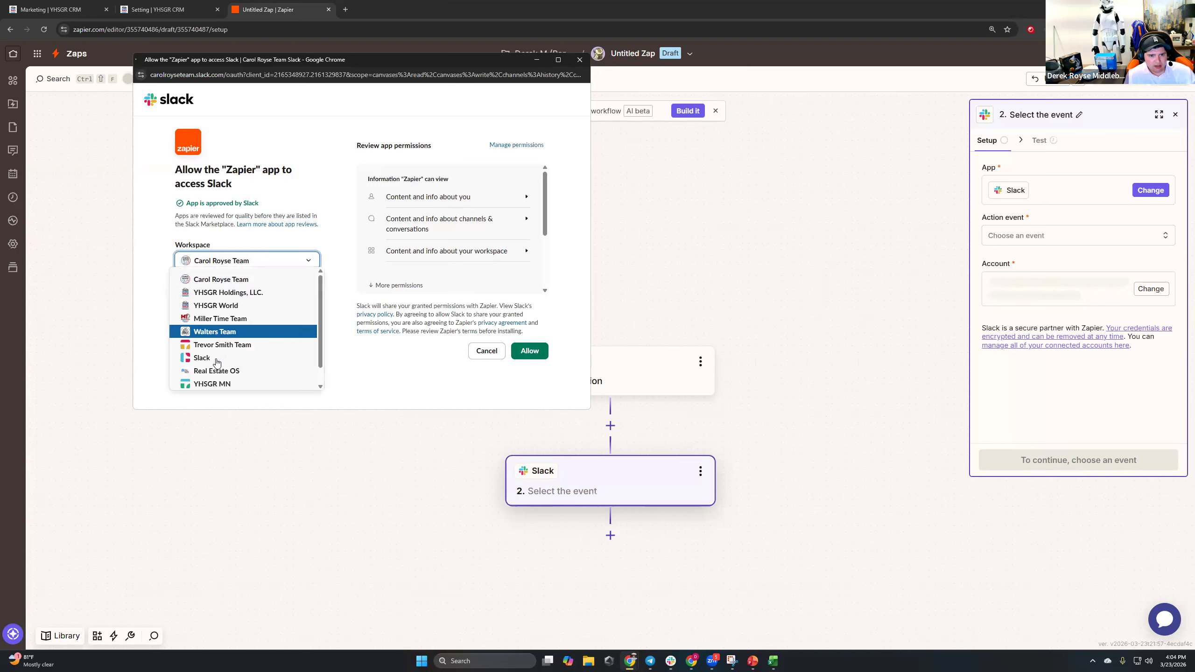
left_click(221, 367)
left_click(222, 261)
left_click(224, 367)
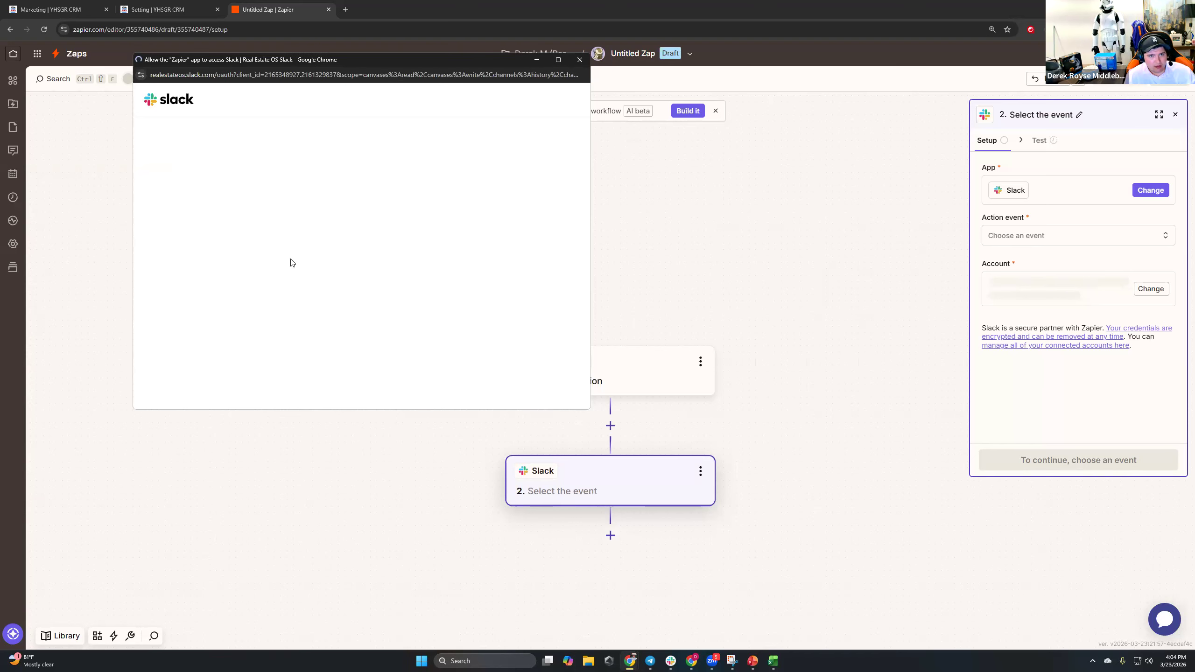
left_click(529, 351)
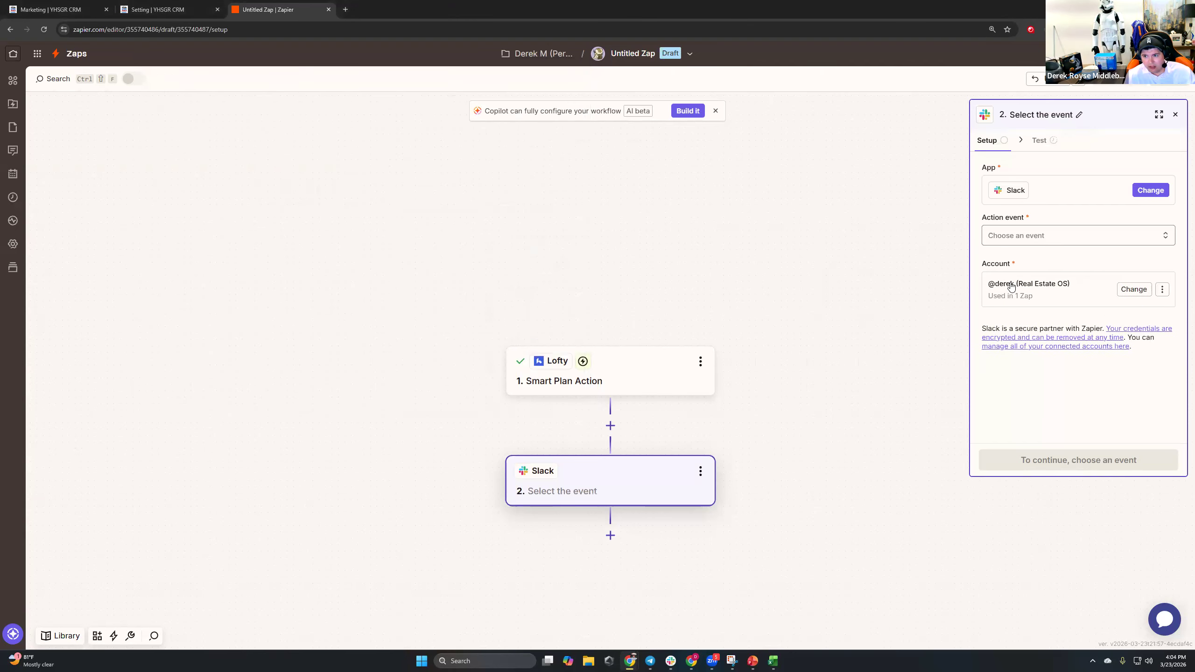
left_click(1016, 237)
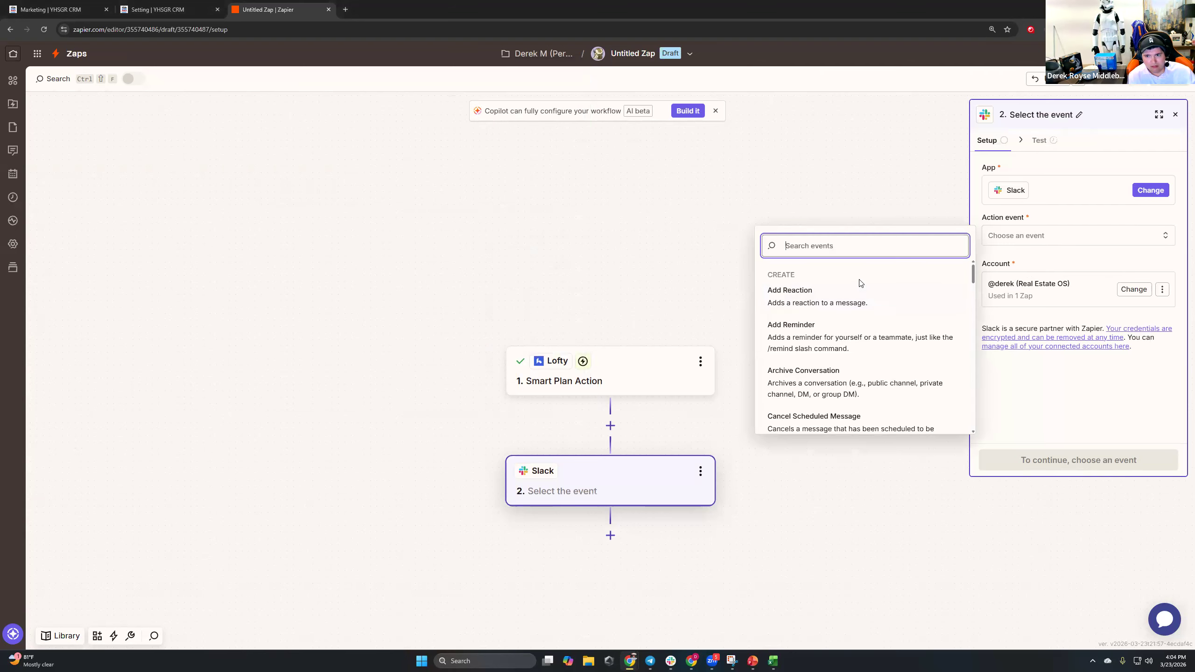
Set the Slack action to Send Channel Message posting to the ai-texts channel.
type("message")
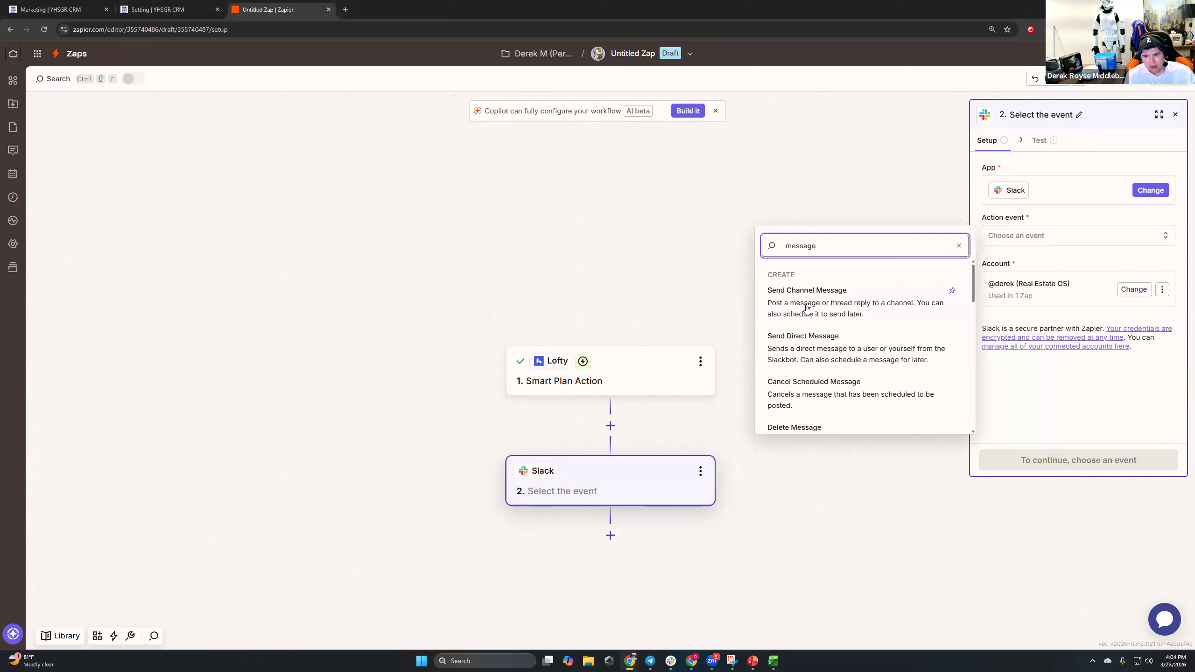
left_click(805, 299)
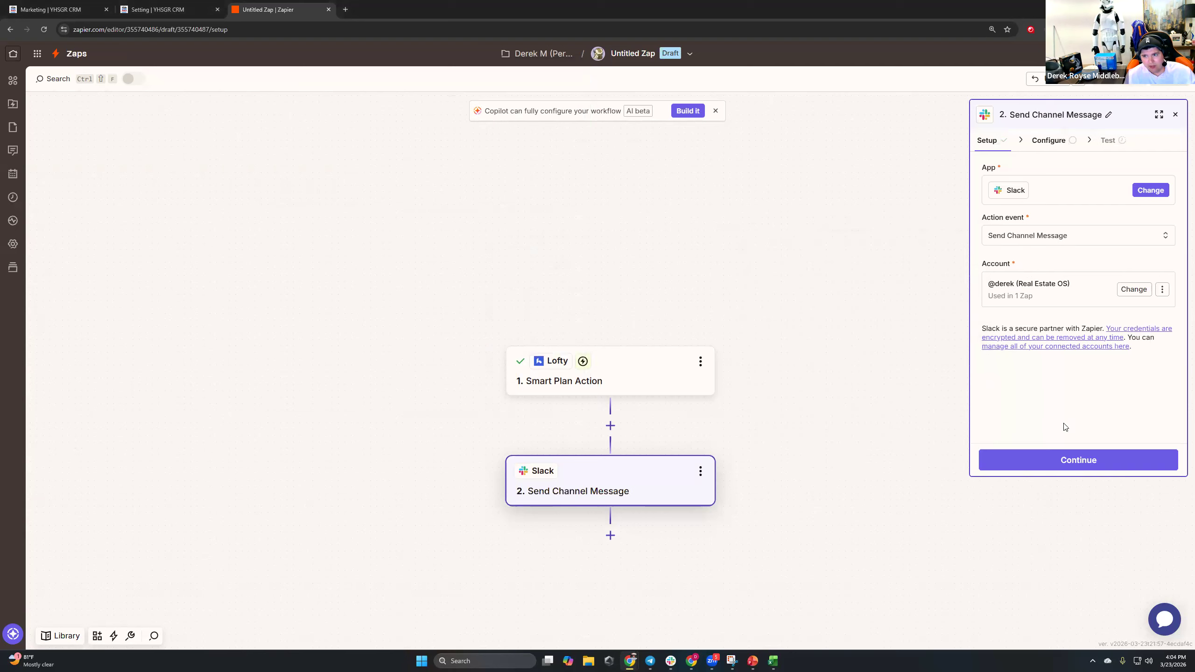
left_click(1066, 471)
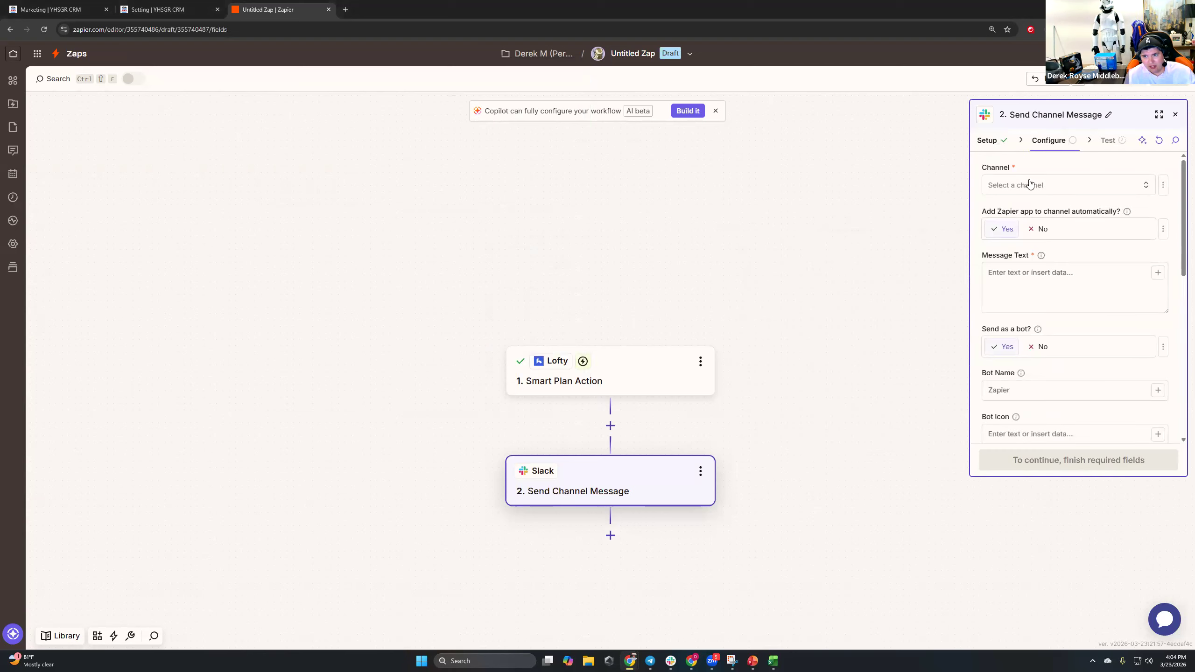
left_click(1030, 185)
scroll(856, 297, "down", 5)
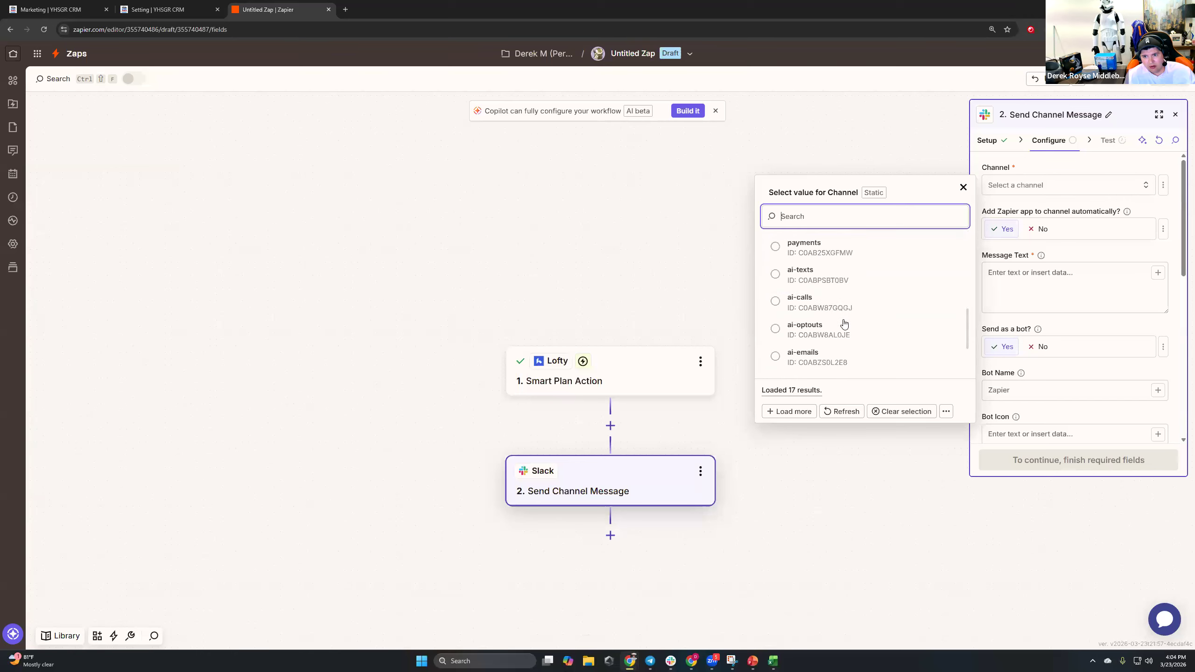
left_click(815, 283)
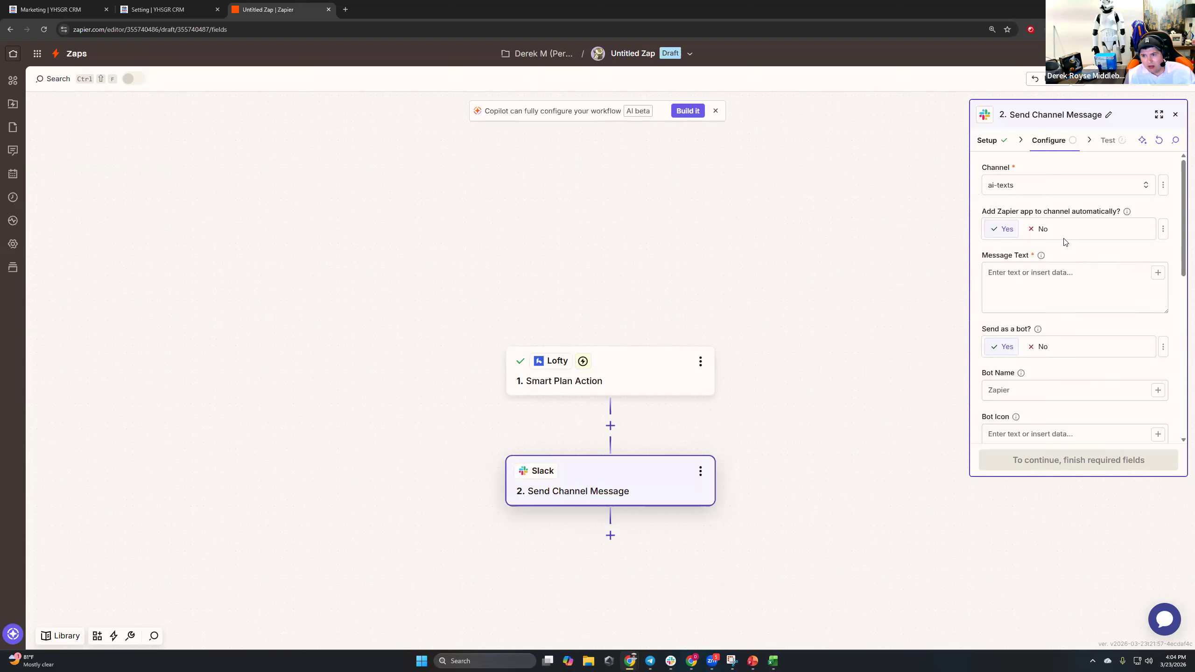
left_click(1006, 269)
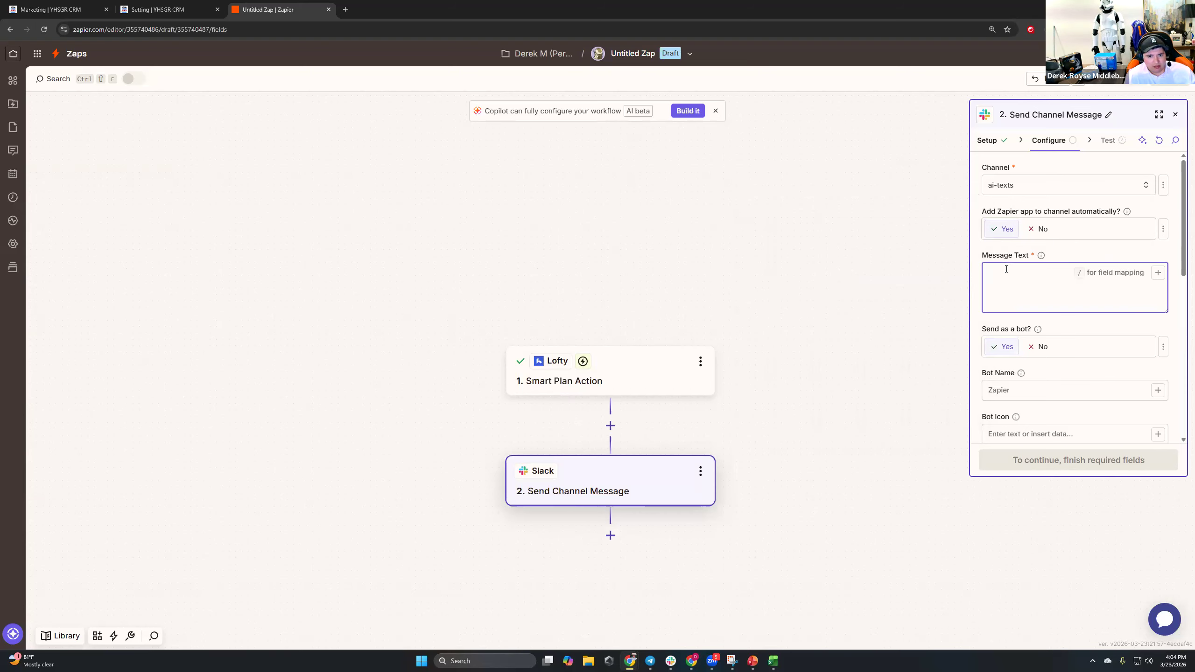
Open ChatGPT in a new browser tab.
left_click(345, 9)
type("chatgpt")
key("Return")
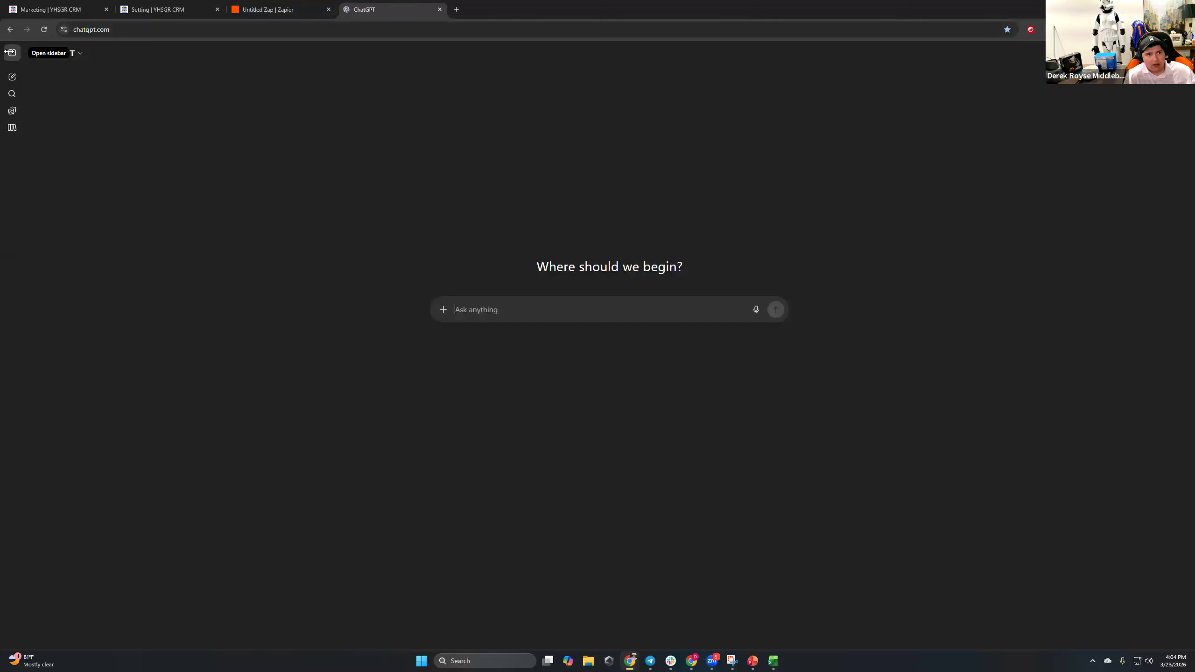
Ask ChatGPT for a Zapier Slack notification template for new leads.
type("m")
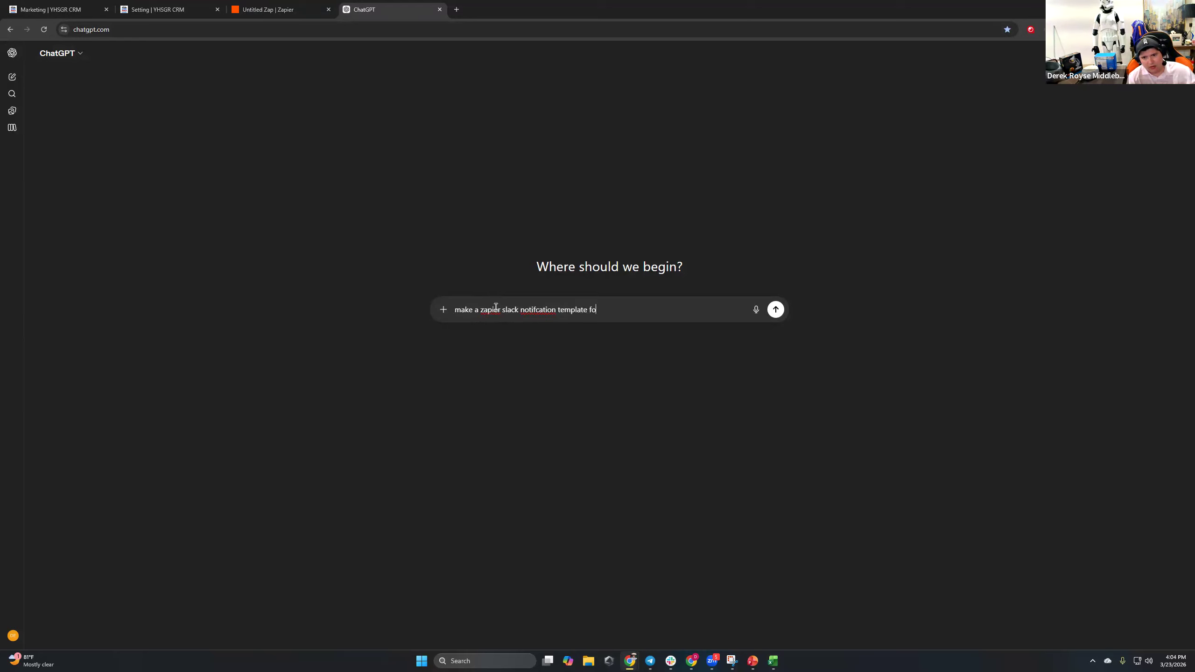
type("ds")
key("Return")
Read through ChatGPT's reply, highlighting the New Lead Alert template lines.
left_click_drag(602, 81, 747, 80)
left_click(746, 80)
triple_click(662, 78)
left_click_drag(661, 79, 748, 80)
left_click(763, 78)
left_click(771, 78)
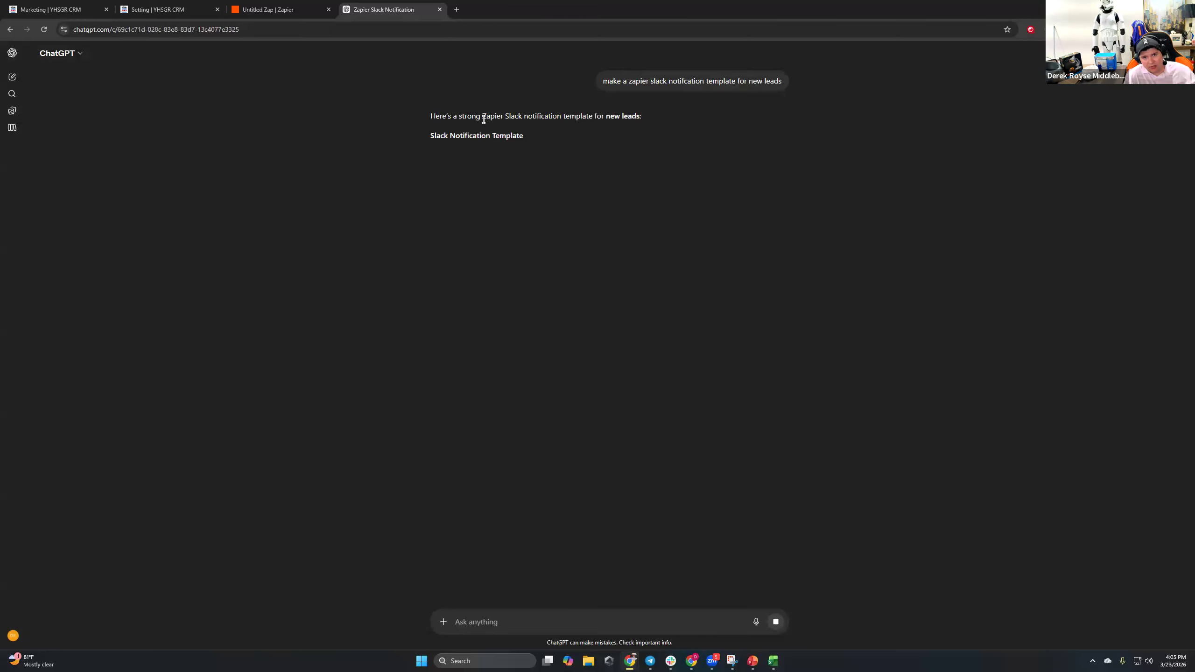
left_click_drag(482, 116, 557, 118)
left_click_drag(428, 154, 544, 284)
Ask ChatGPT to 'add emojis' to the new-lead Slack alert templates.
type("add emojis")
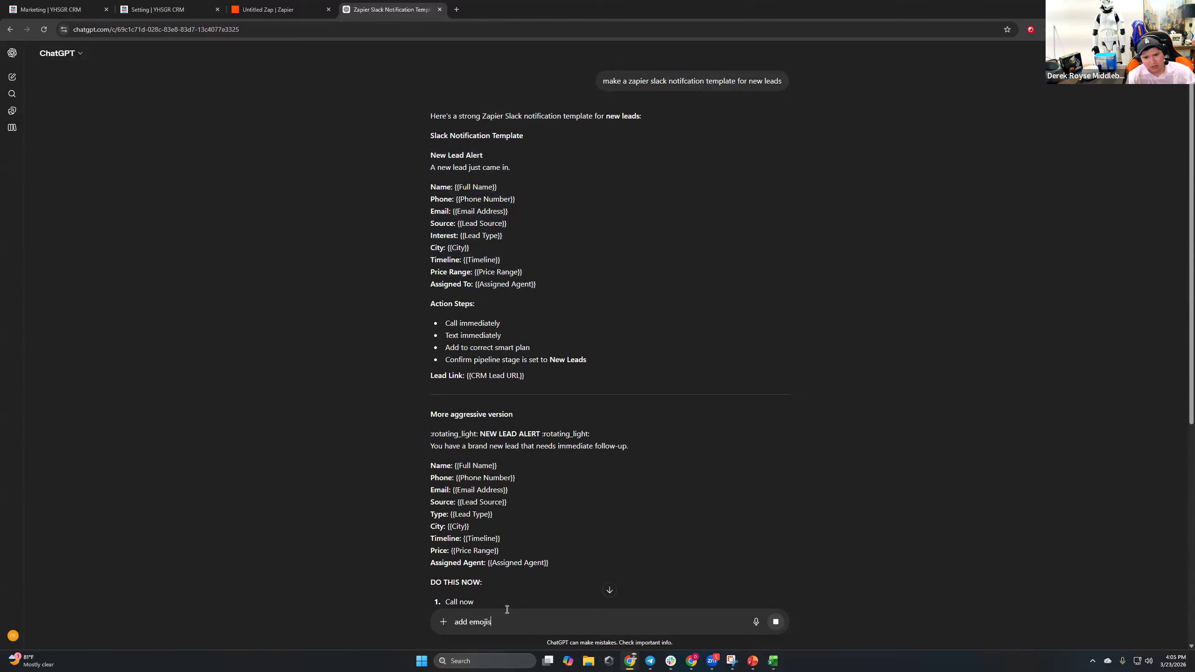
scroll(691, 437, "down", 9)
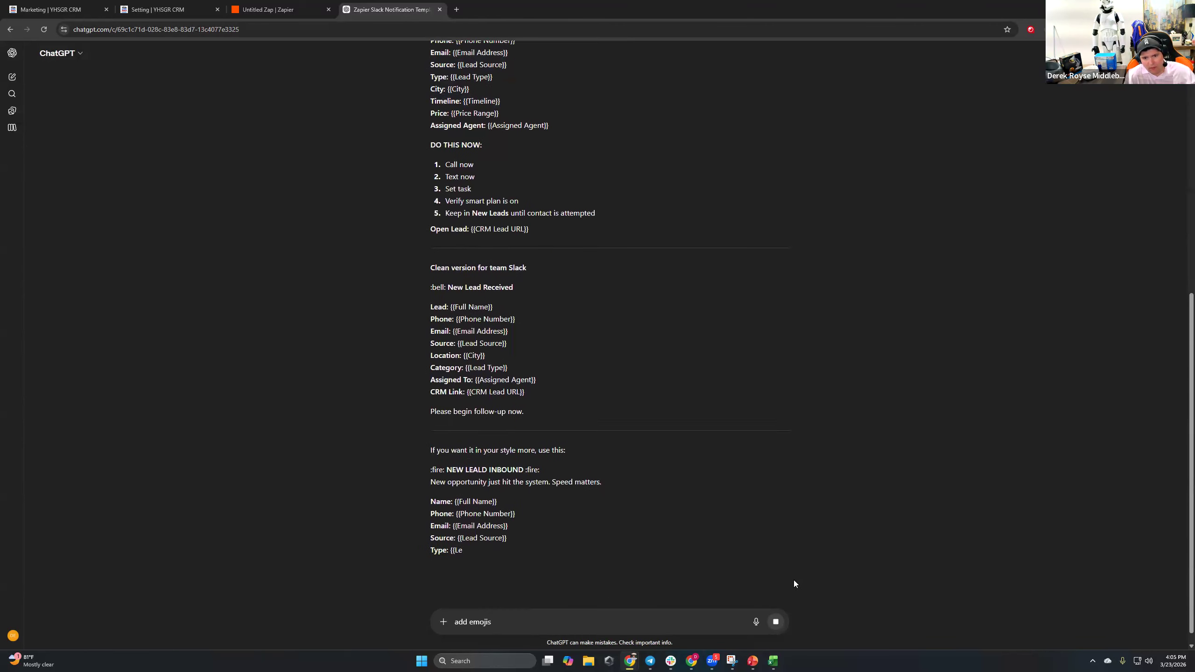
scroll(761, 595, "down", 3)
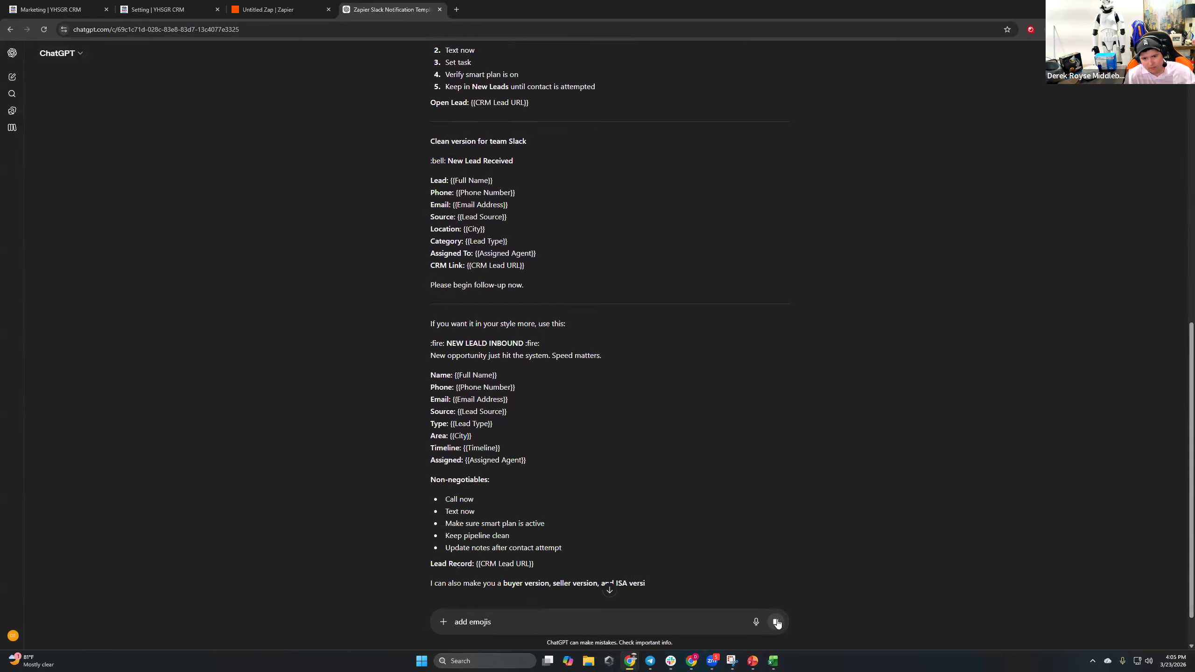
left_click(776, 622)
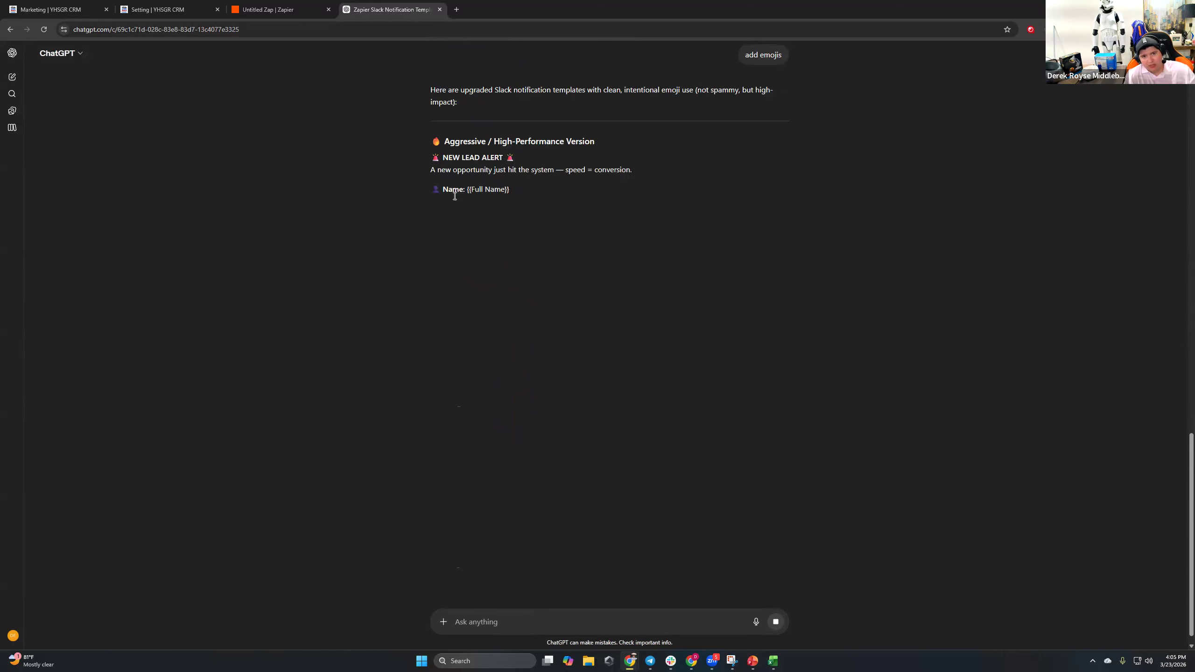
Review the emoji reply, from NEW LEAD ALERT through DO THIS NOW to the Open Lead line.
left_click_drag(432, 189, 446, 217)
left_click(441, 245)
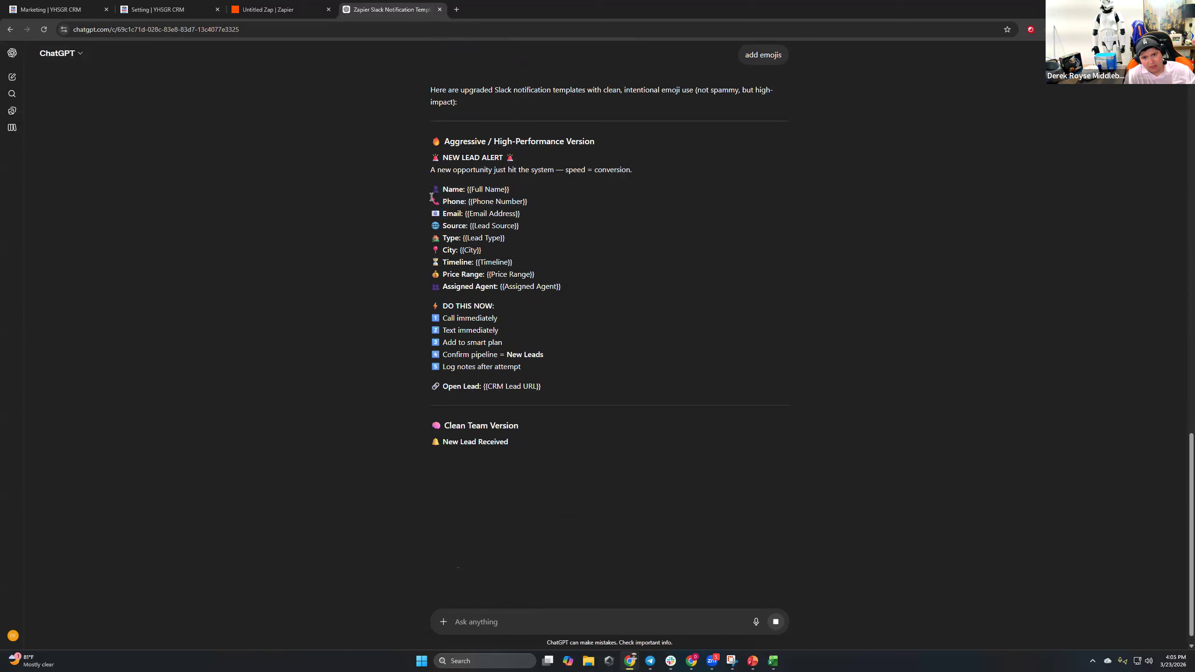
left_click_drag(425, 154, 563, 379)
left_click(450, 241)
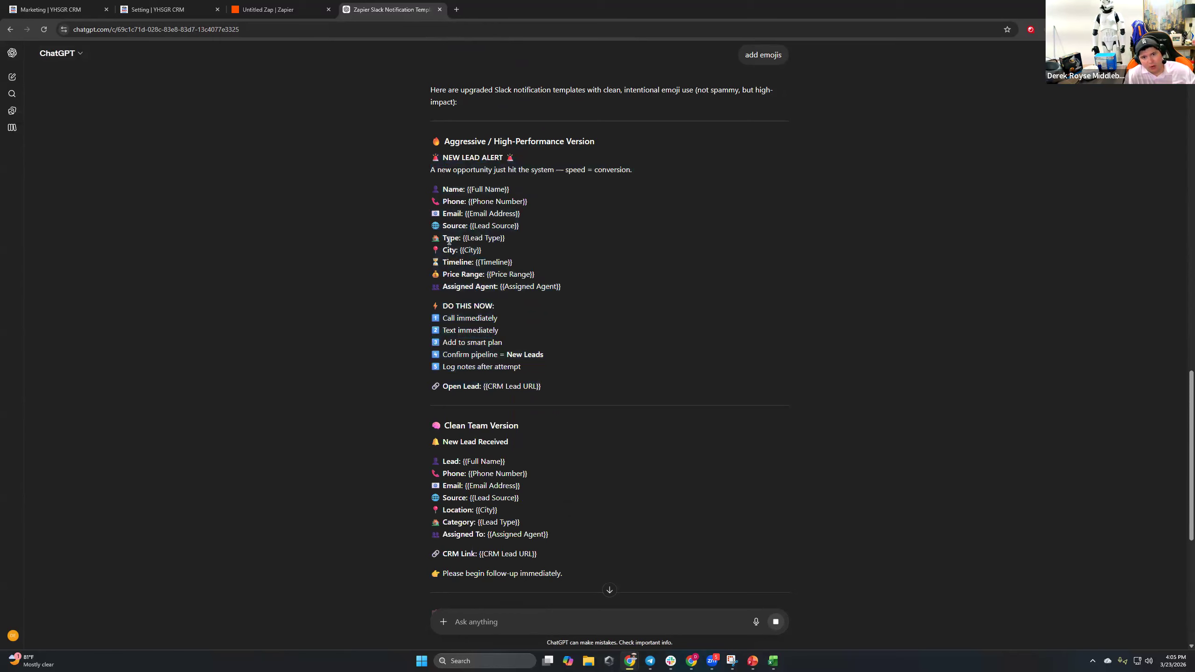
mouse_move(432, 303)
left_mouse_down()
mouse_move(537, 366)
mouse_move(430, 314)
left_mouse_up()
left_click(537, 365)
left_click(456, 355)
left_click_drag(433, 385, 540, 392)
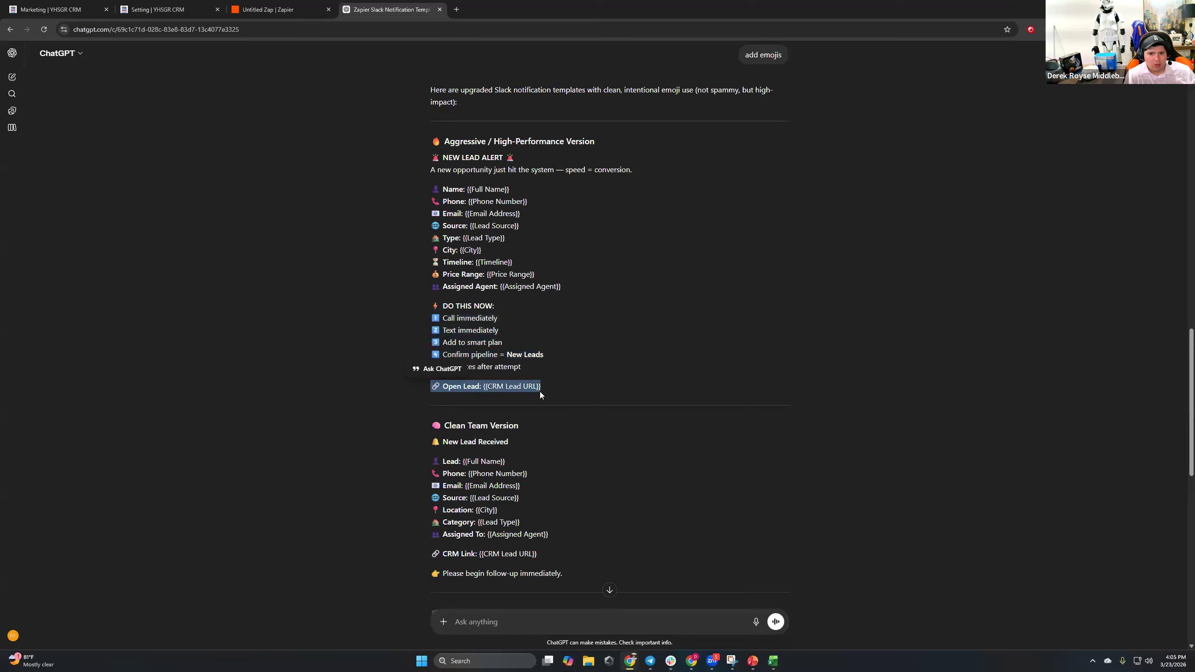
left_click(541, 391)
scroll(554, 377, "down", 1)
scroll(558, 365, "up", 2)
Ask ChatGPT to add a checkmark emoji for team members to confirm they saw it.
left_click(529, 630)
type("add")
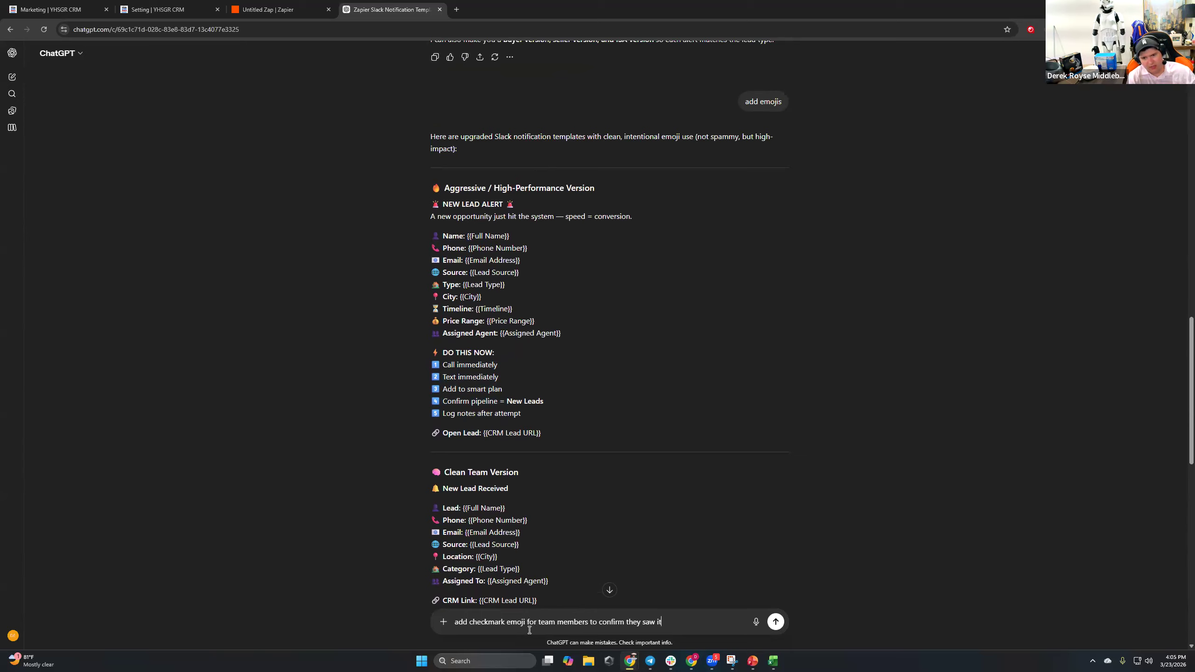
type("checkmark emoji for team members to confirm they saw it")
key("Return")
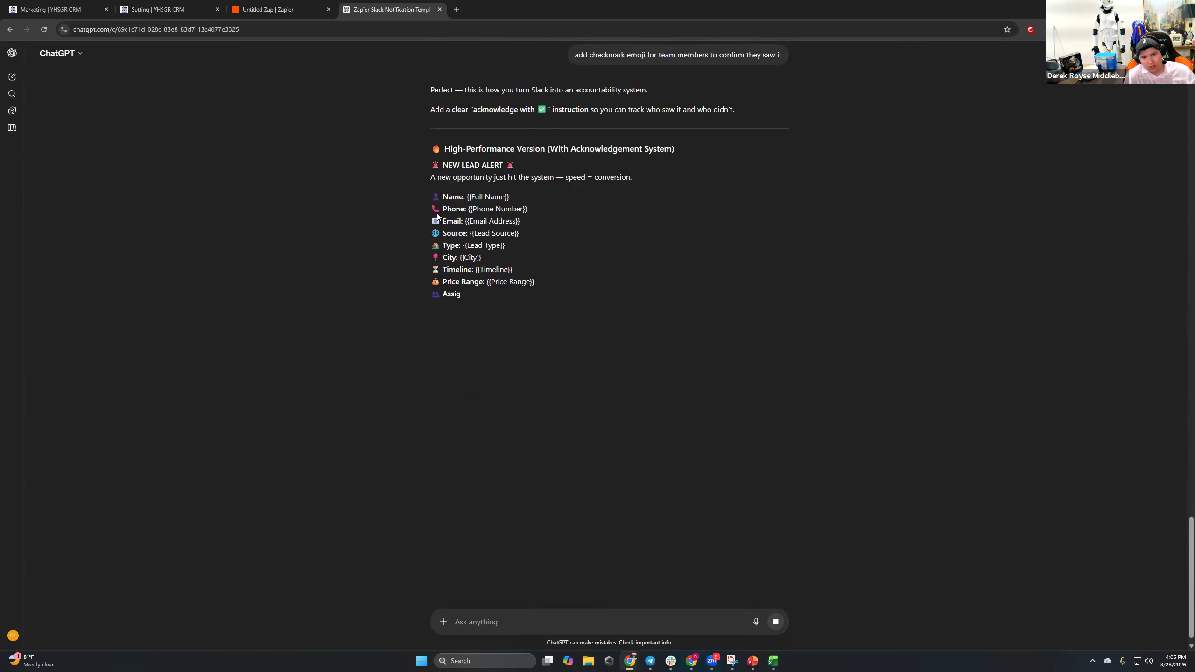
Copy the acknowledgement alert and paste it into Zapier's Slack Message Text.
left_click_drag(675, 414, 414, 165)
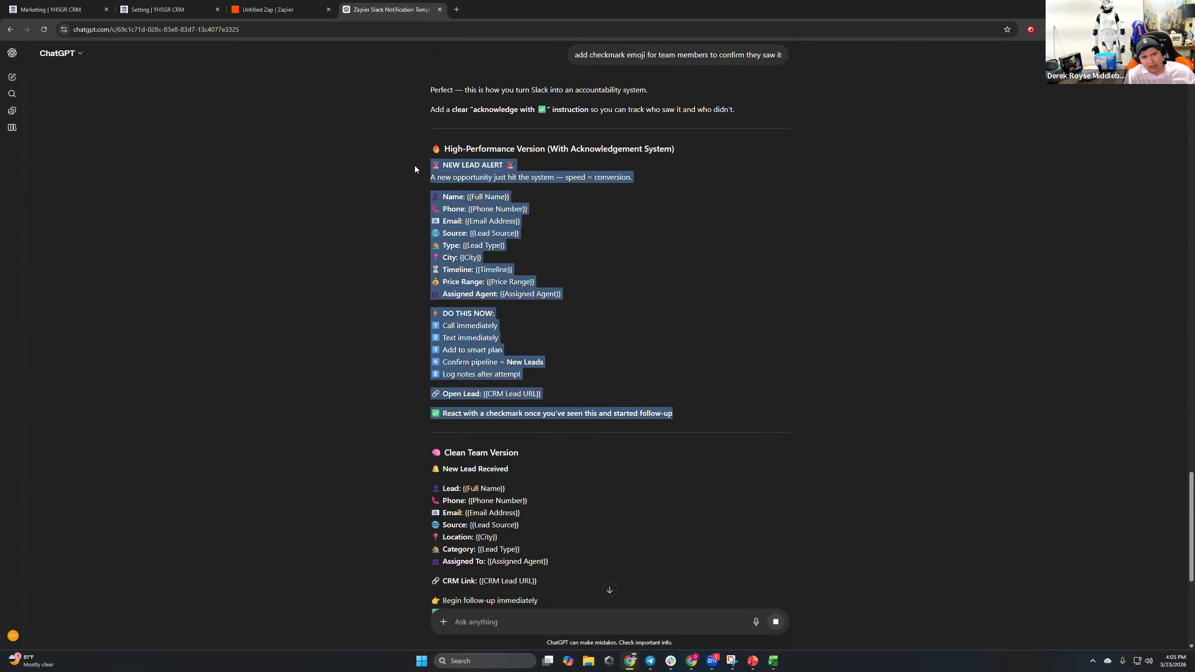
left_click(283, 9)
key("ctrl+v")
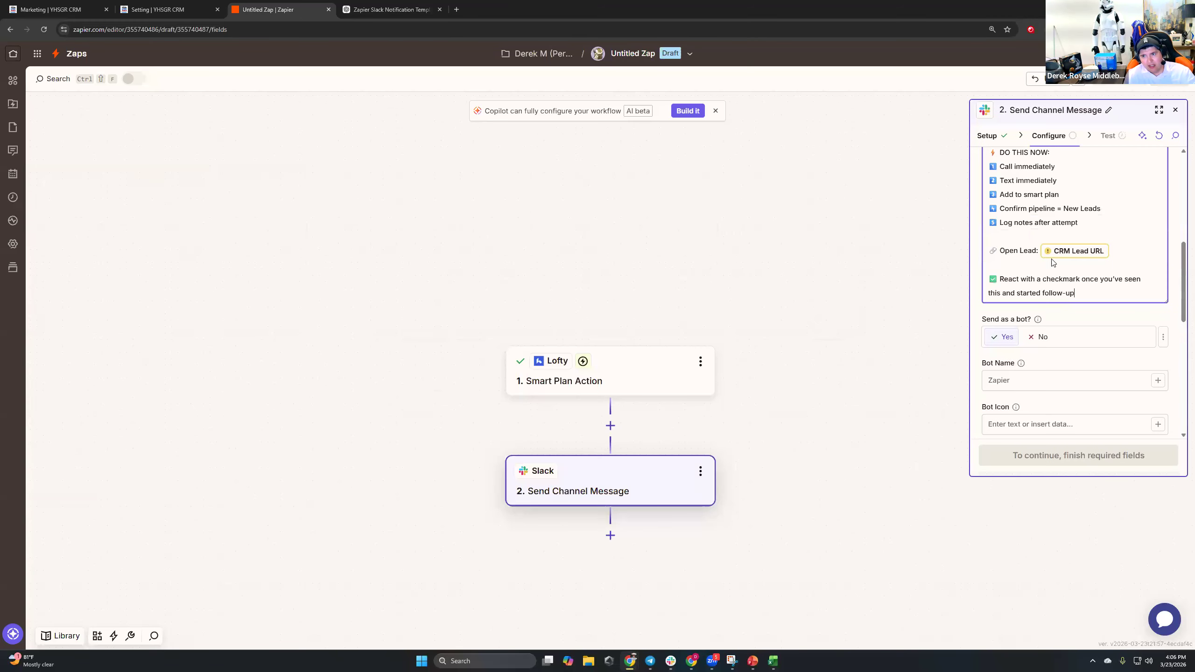
Replace the Full Name placeholder with Lofty's First Name and Last Name fields.
left_click(1062, 325)
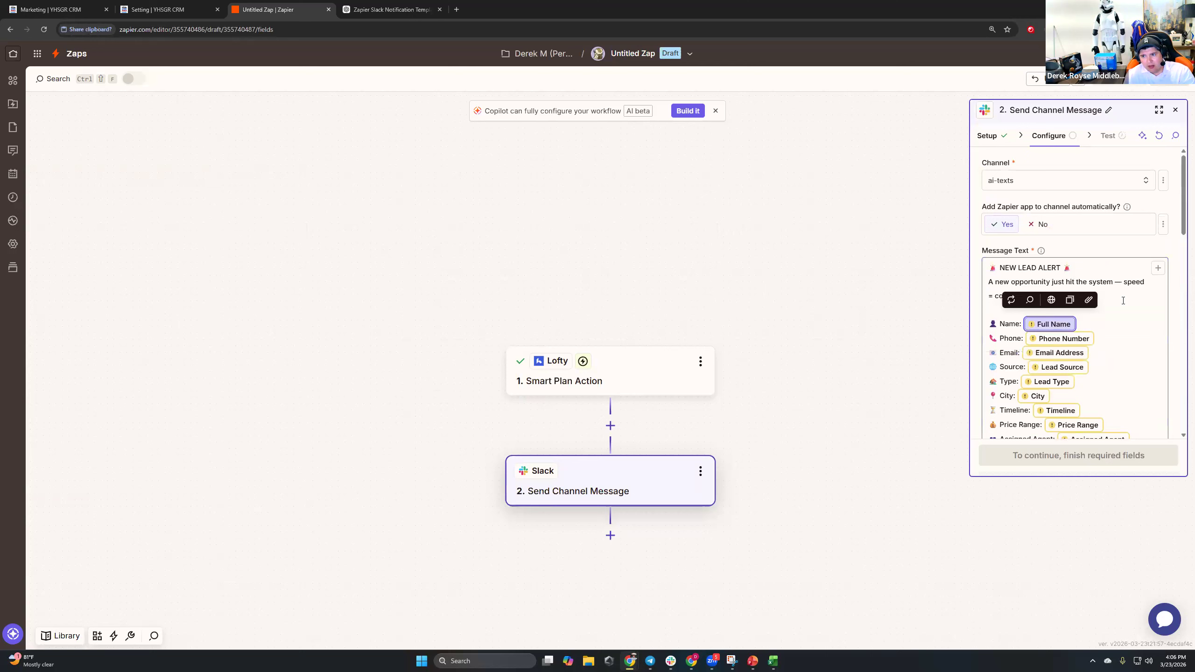
left_click(1158, 268)
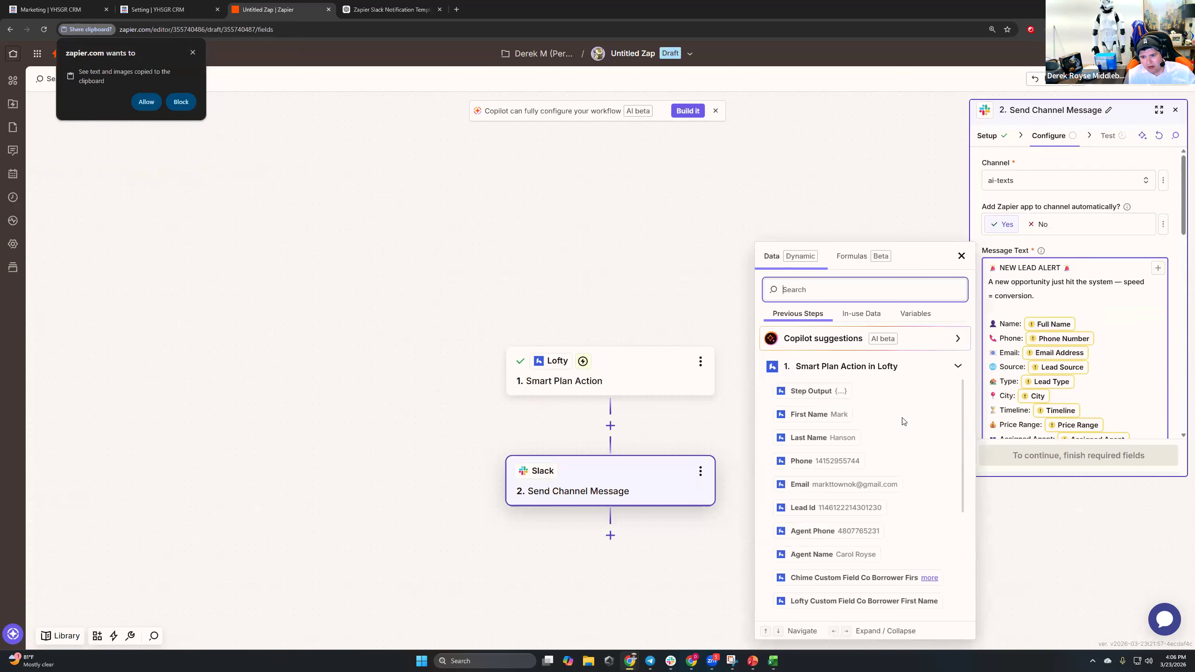
left_click(819, 415)
left_click(821, 438)
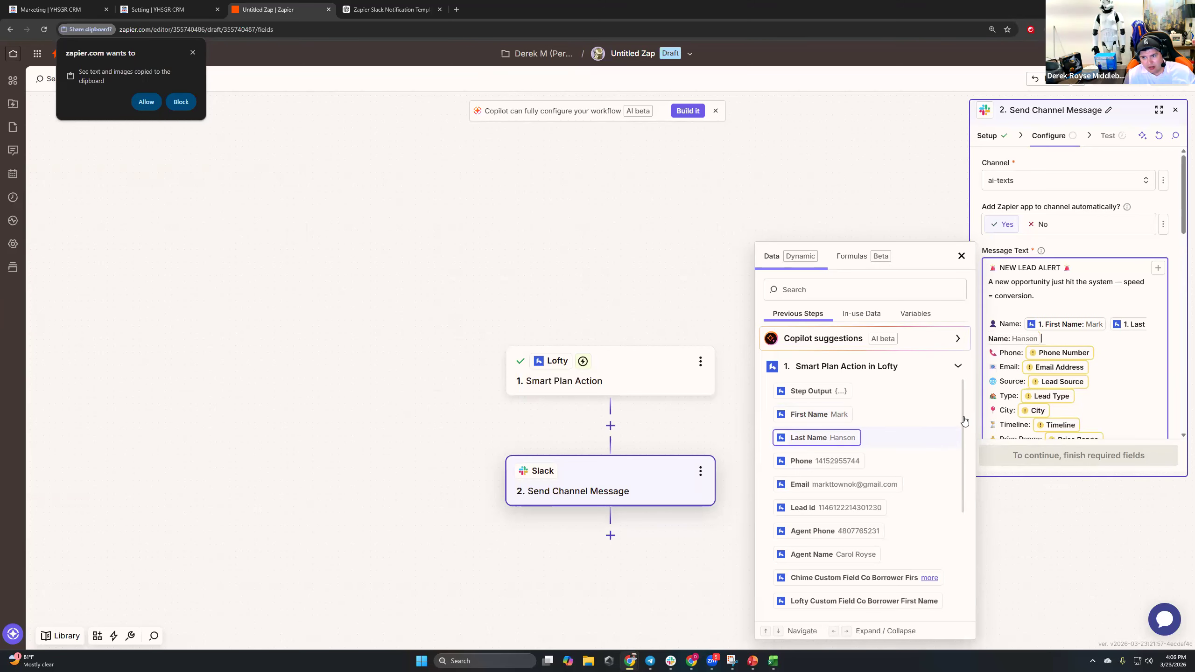
Map the Phone Number and Email lines to Lofty's Phone and Email fields.
left_click(1068, 352)
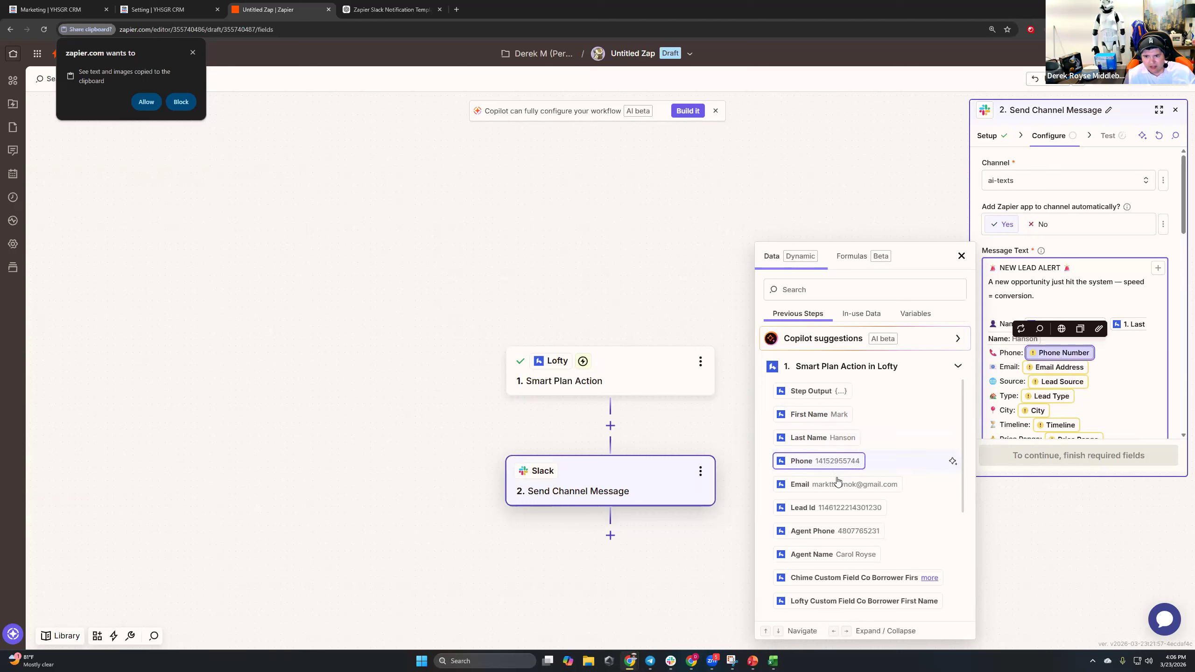
scroll(833, 442, "down", 5)
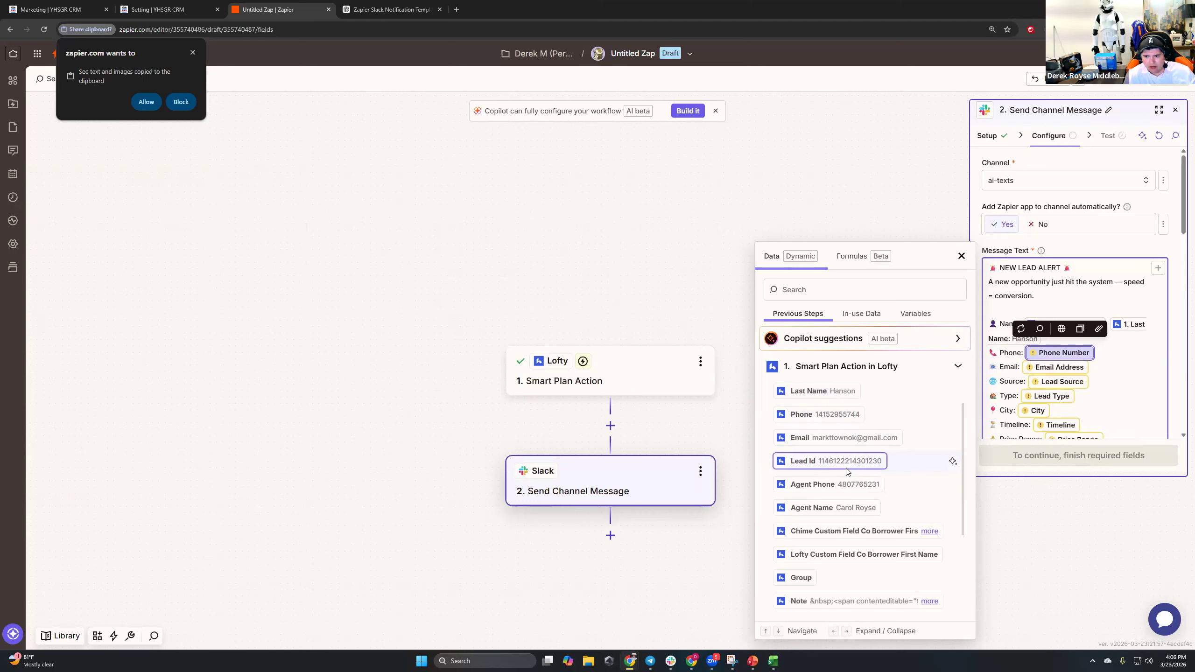
scroll(845, 470, "down", 3)
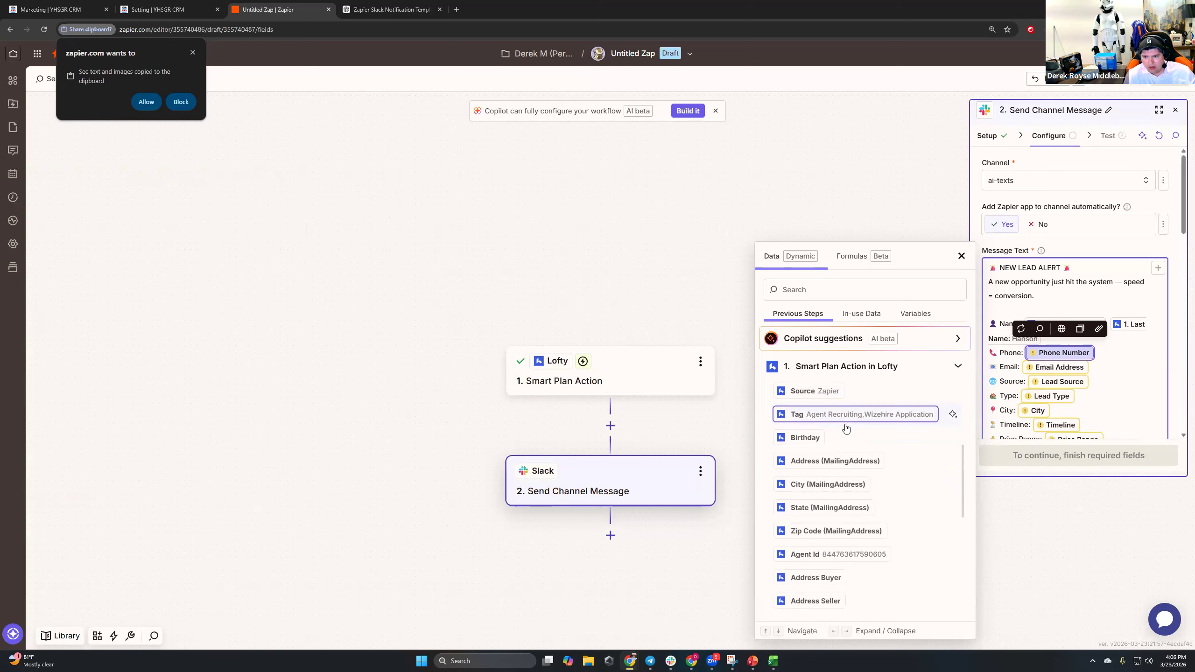
left_click(826, 291)
type("phone")
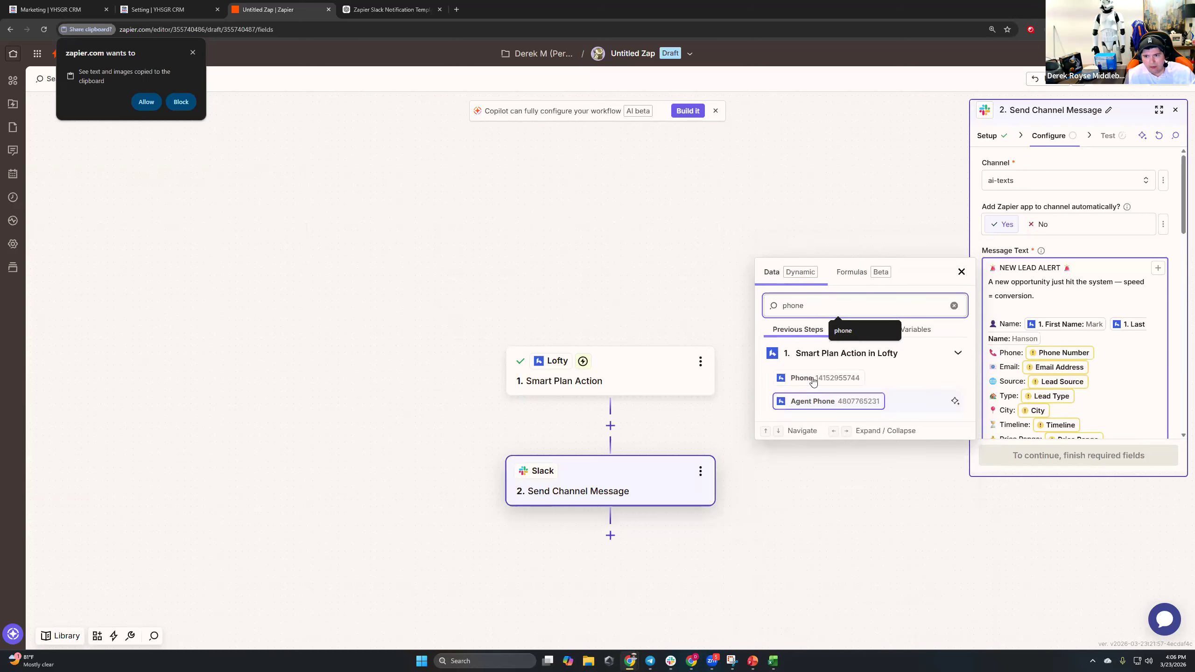
left_click(813, 378)
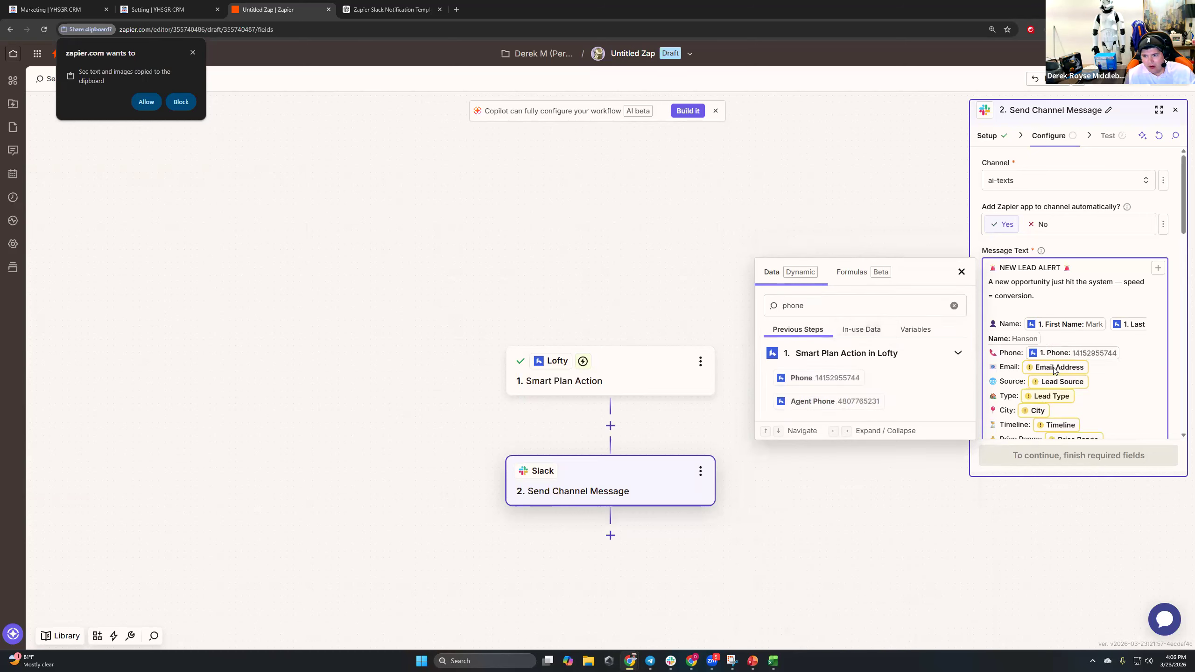
double_click(861, 307)
type("email")
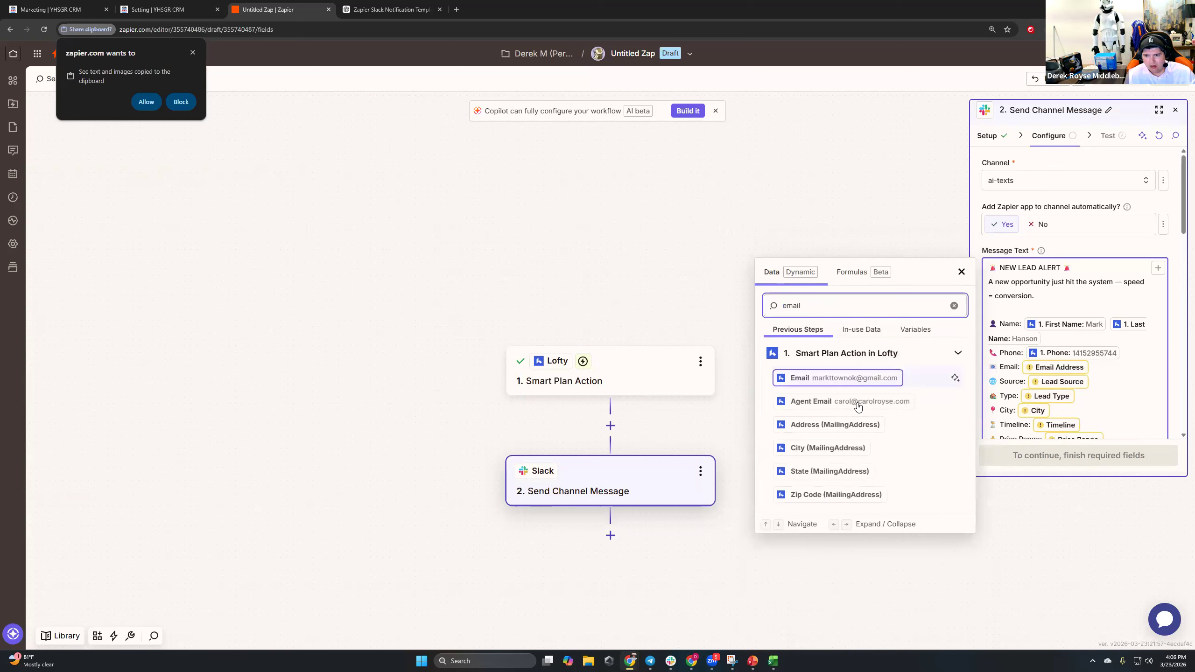
left_click(848, 380)
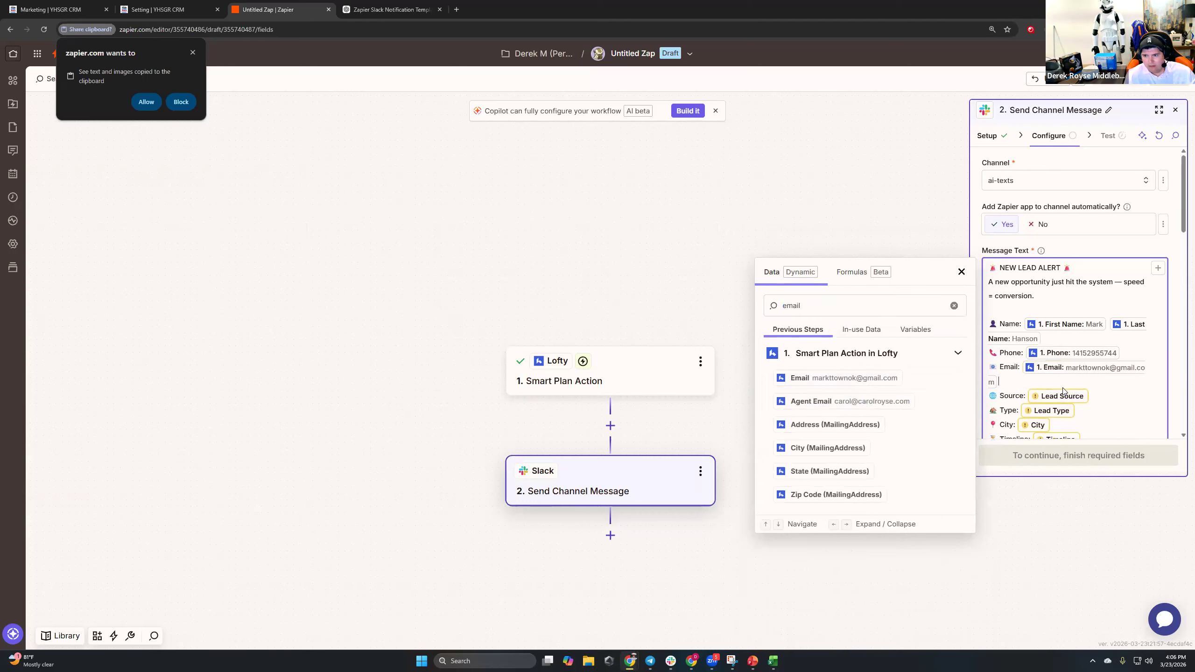
Insert Lofty's Source, Lead Type and City (MailingAddress) fields into their lines.
double_click(831, 310)
type("source")
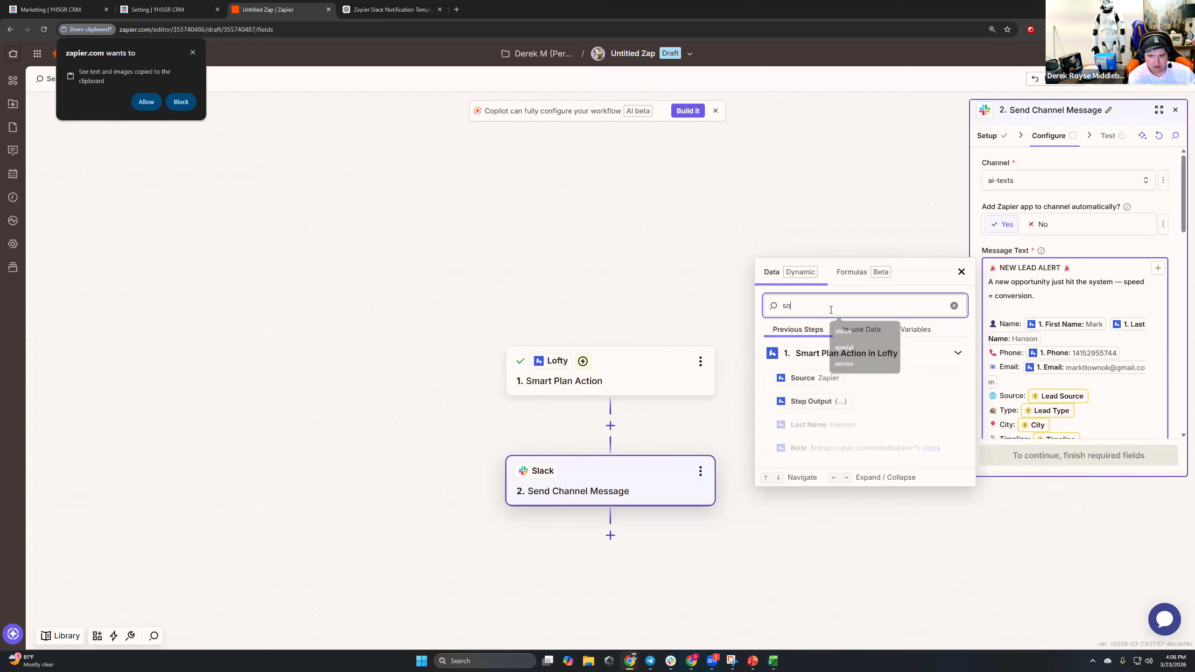
left_click(810, 385)
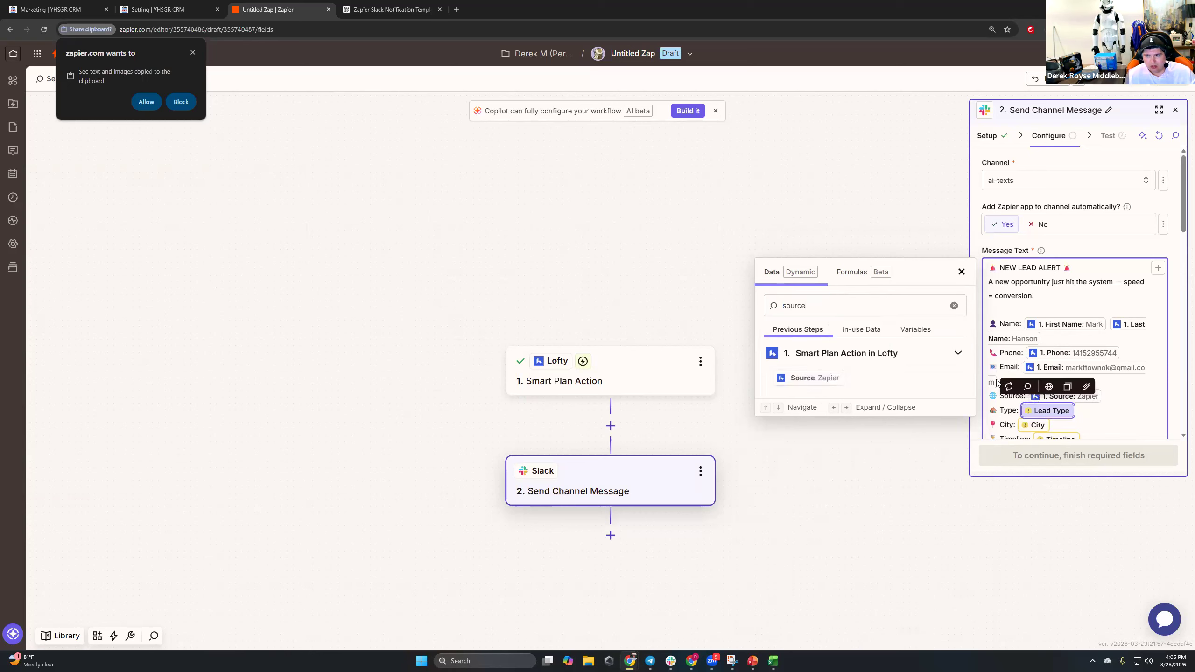
double_click(820, 304)
type("type")
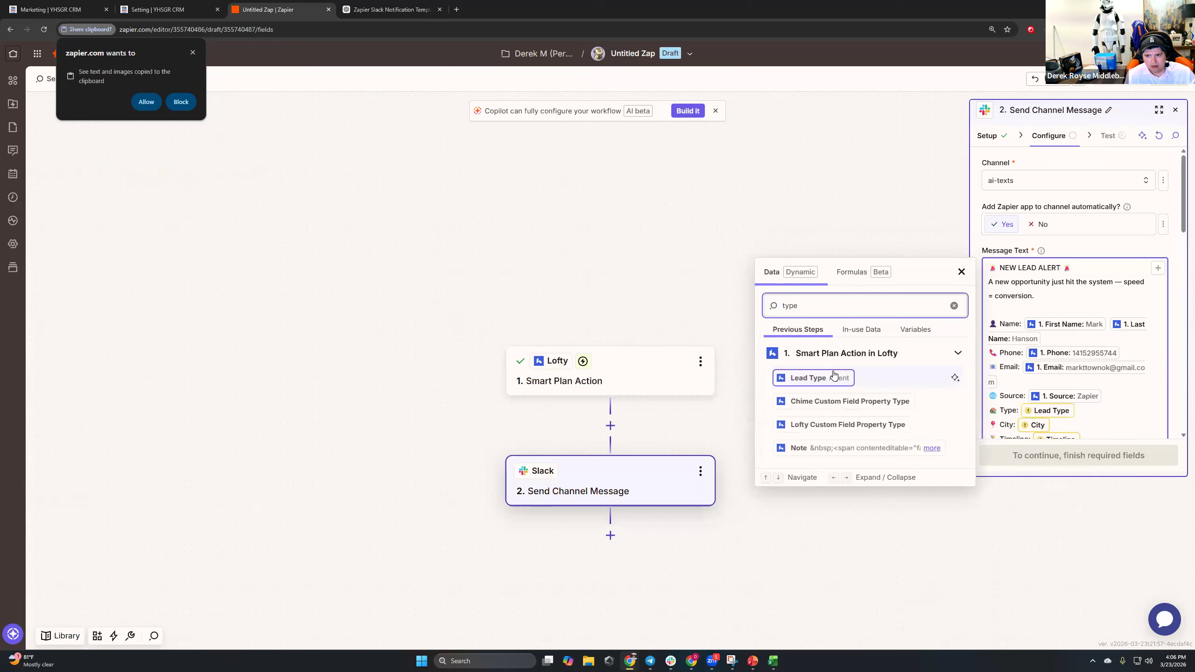
left_click(832, 377)
double_click(790, 306)
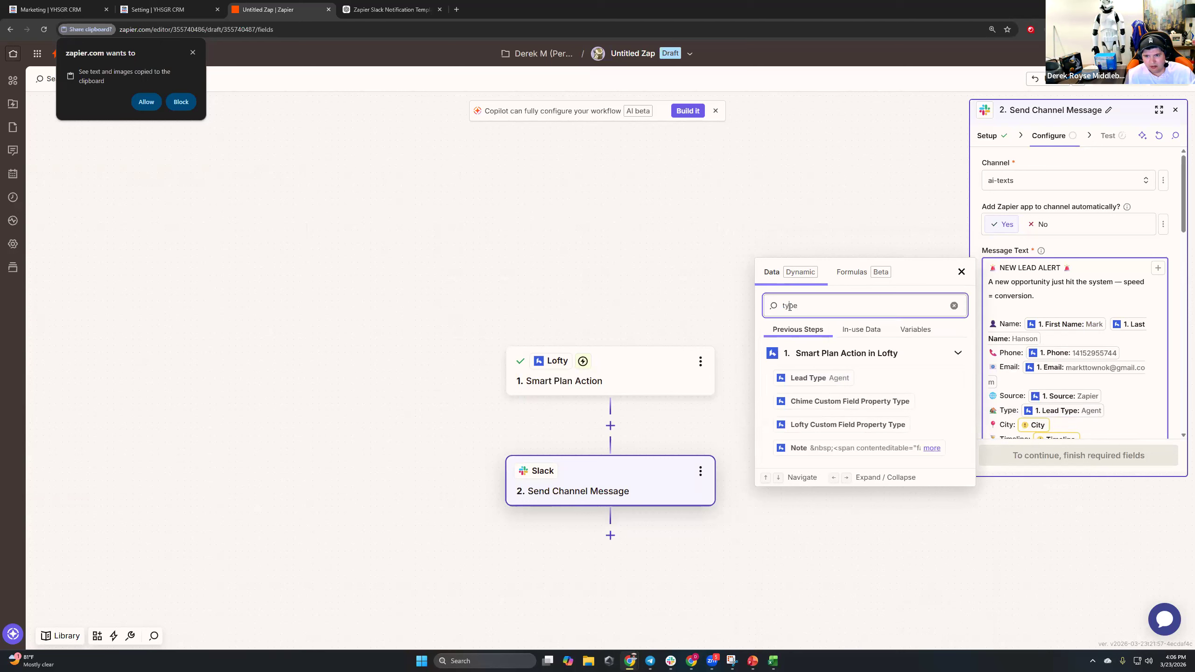
type("city")
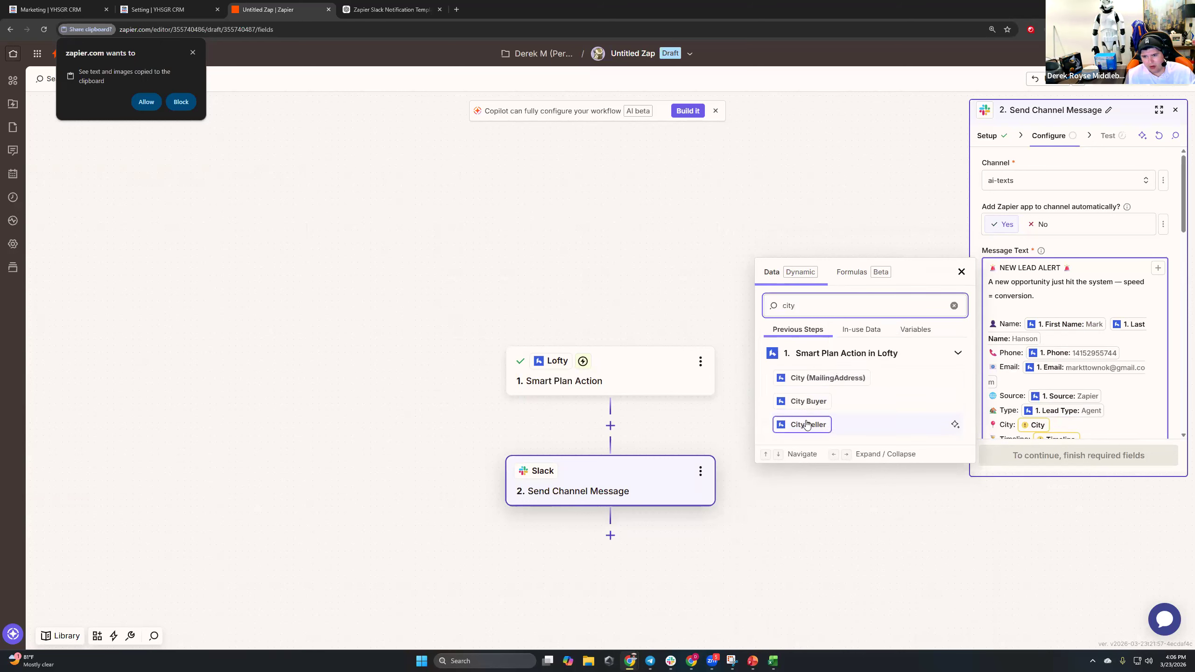
left_click(819, 378)
Delete the Timeline line after finding no matching Lofty field.
scroll(1048, 352, "down", 2)
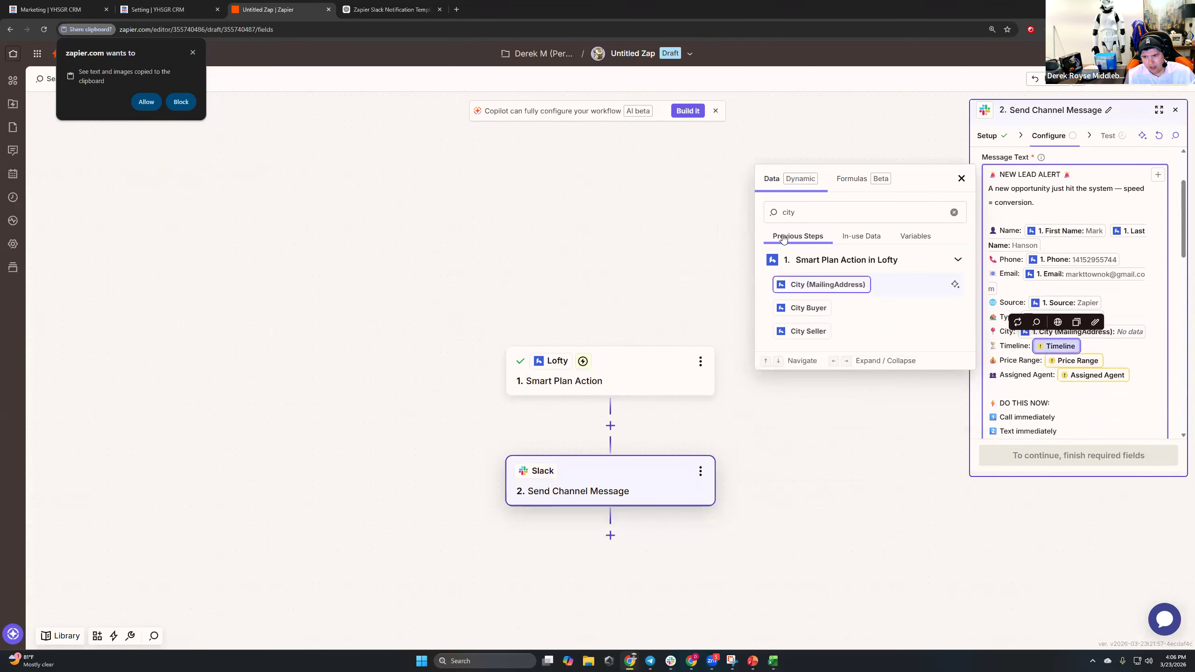
double_click(800, 213)
type("timeline")
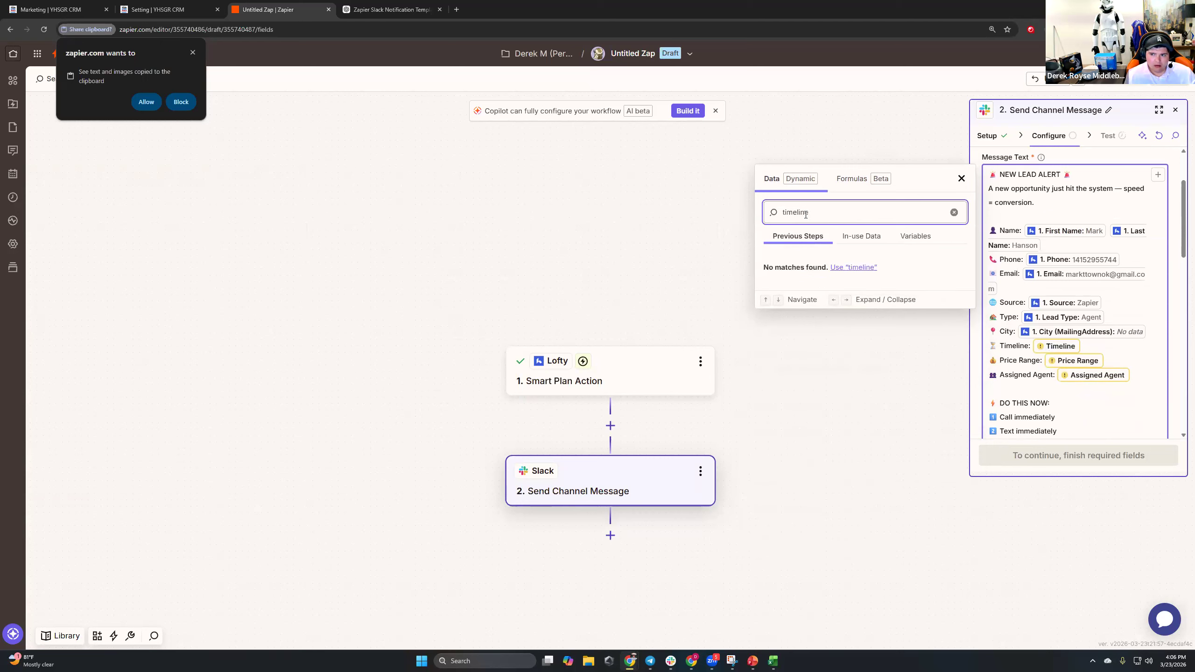
double_click(805, 215)
type("timefra")
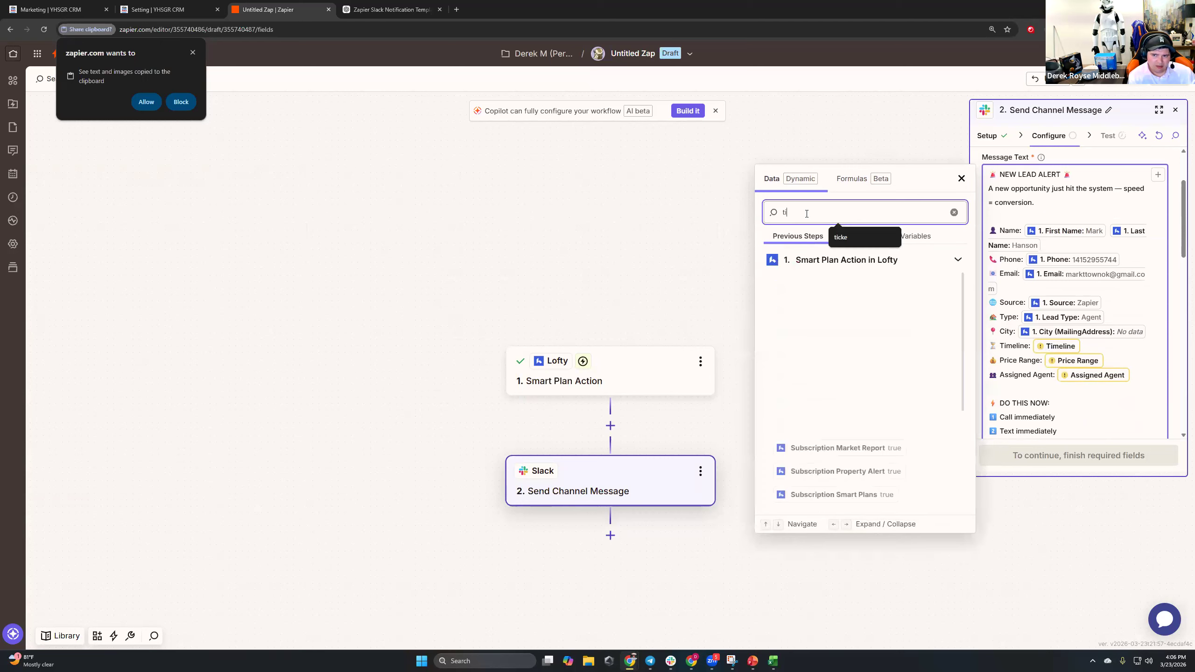
key("BackSpace")
key("BackSpace")
key("BackSpace")
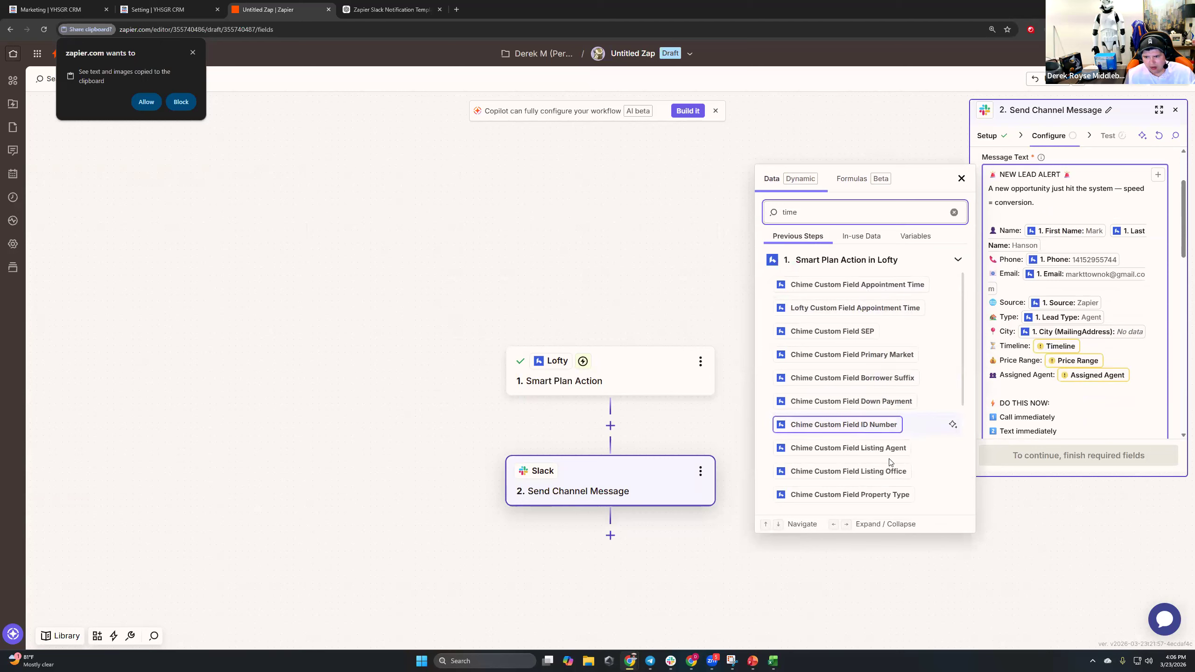
left_click_drag(1032, 346, 1087, 346)
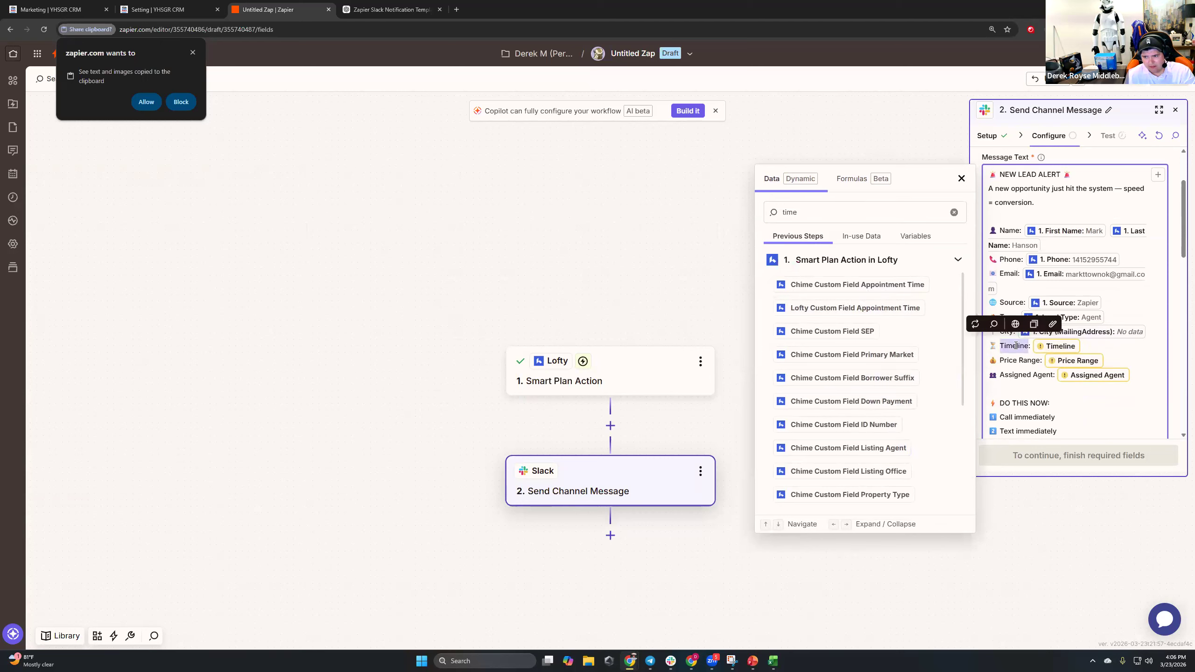
key("BackSpace")
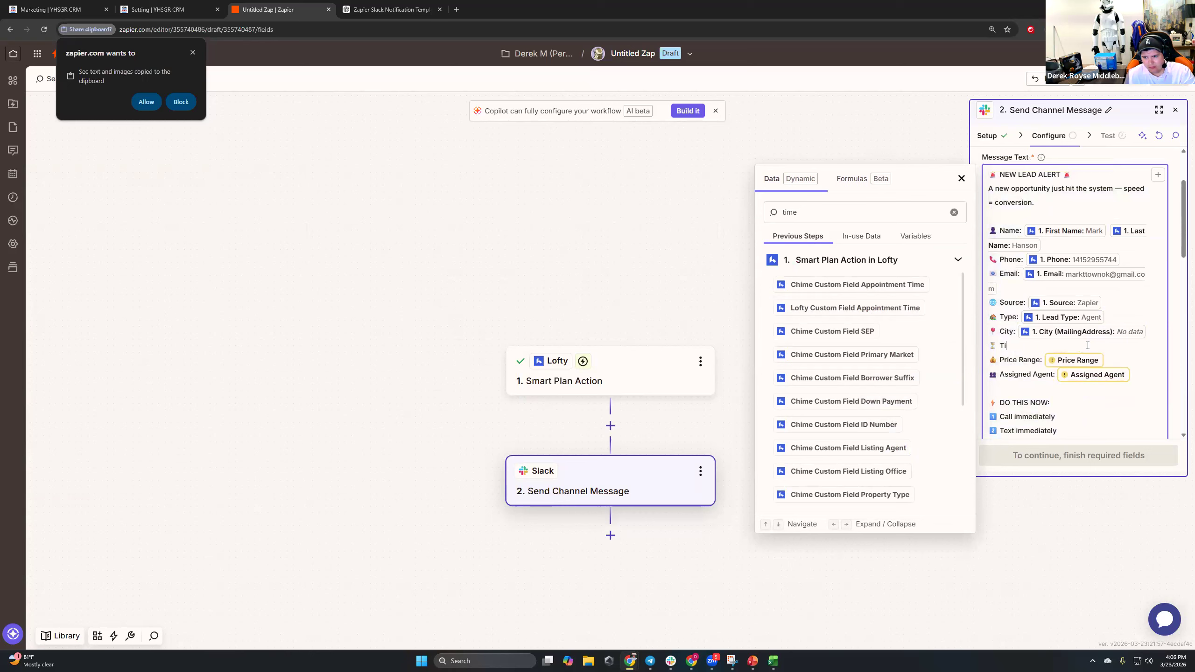
key("BackSpace")
key("BackSpace")
key("BackSpace")
key("BackSpace")
key("BackSpace")
Delete the Price Range and Assigned Agent lines from the message.
double_click(842, 213)
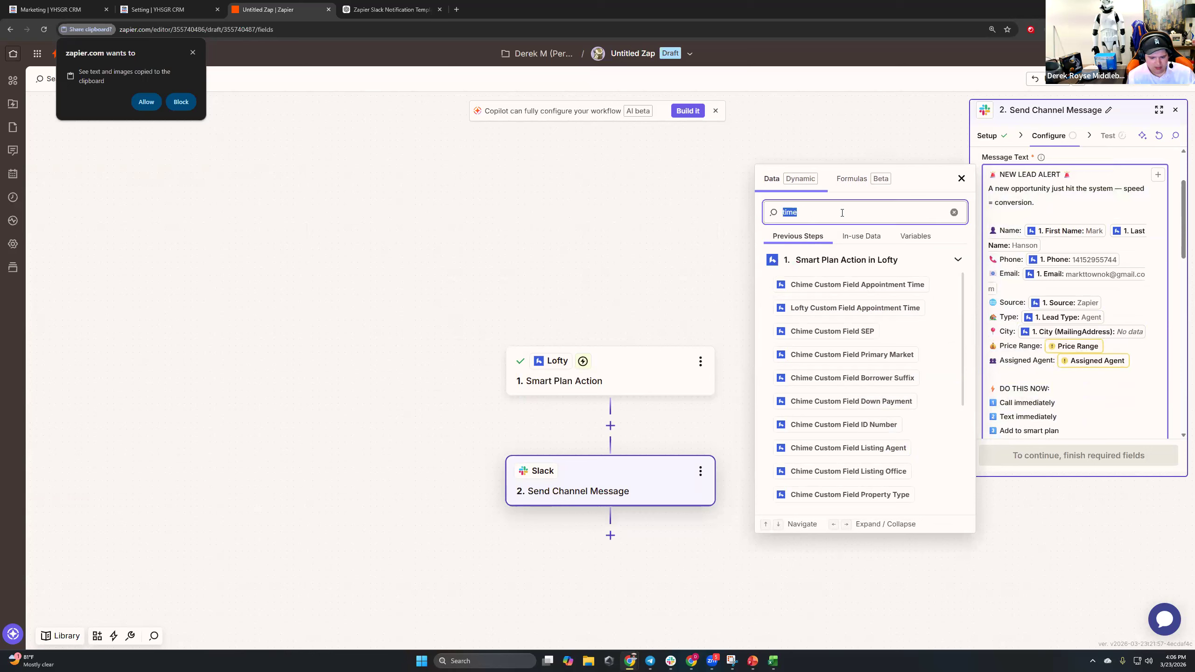
type("price")
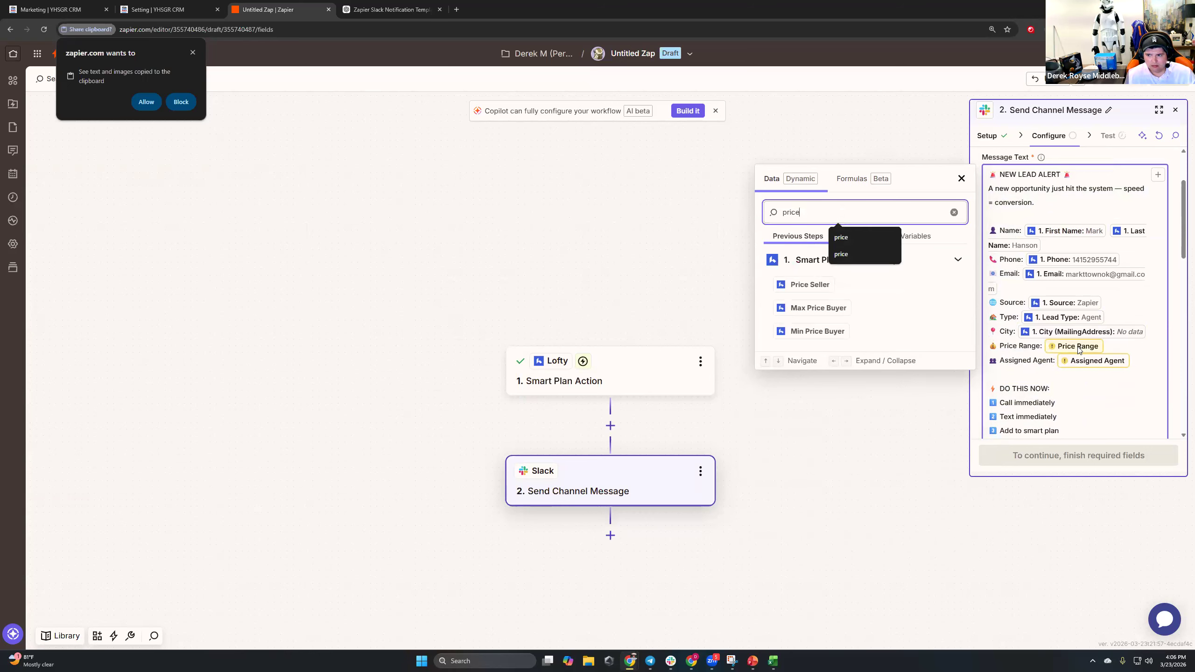
left_click(1078, 347)
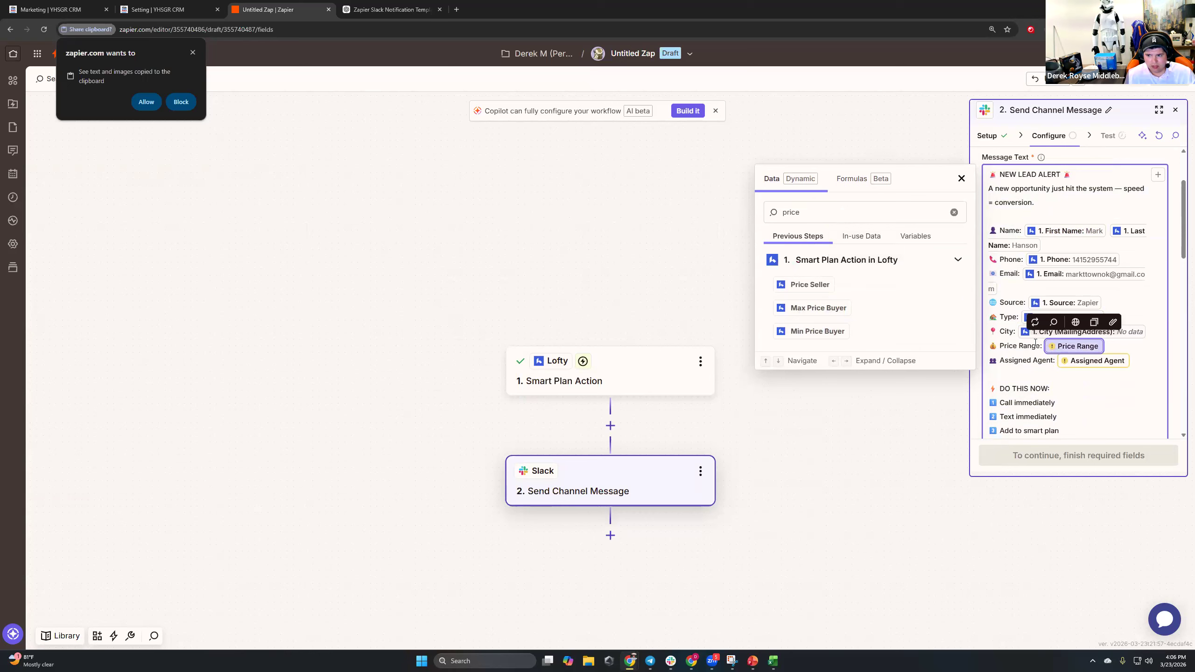
left_click_drag(992, 346, 1073, 352)
key("Delete")
key("Delete")
key("Delete")
left_click(1066, 350)
key("Delete")
left_click_drag(1010, 350, 989, 349)
key("Delete")
key("Delete")
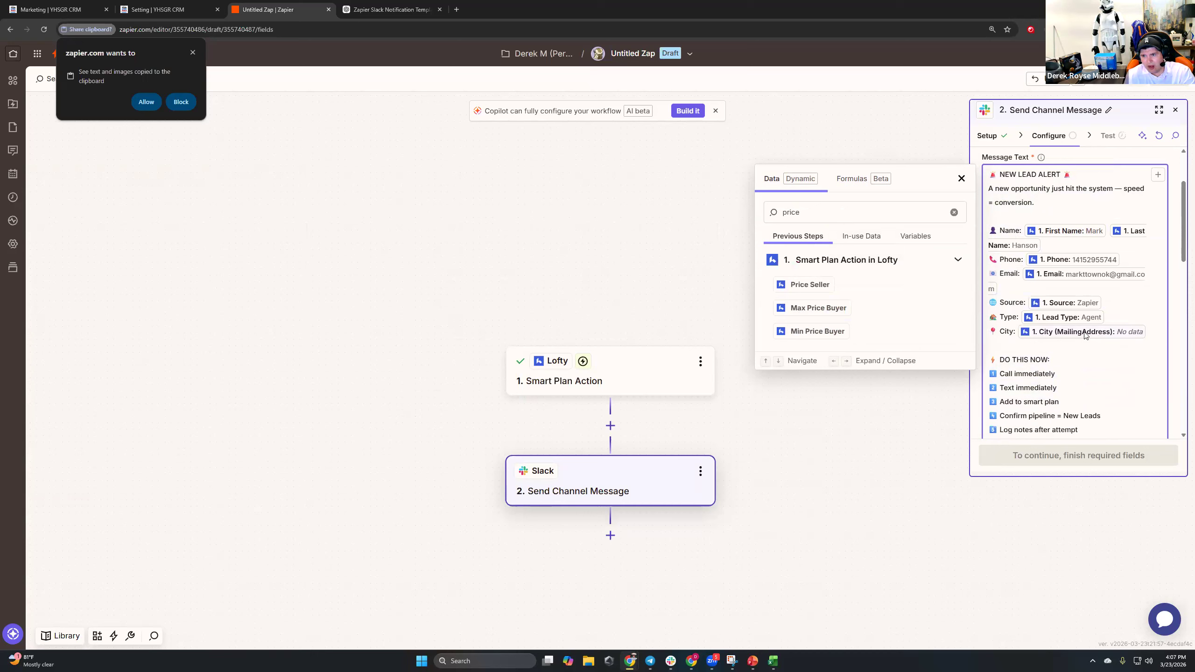
Rename City to Address and map it to Address (MailingAddress).
double_click(1008, 335)
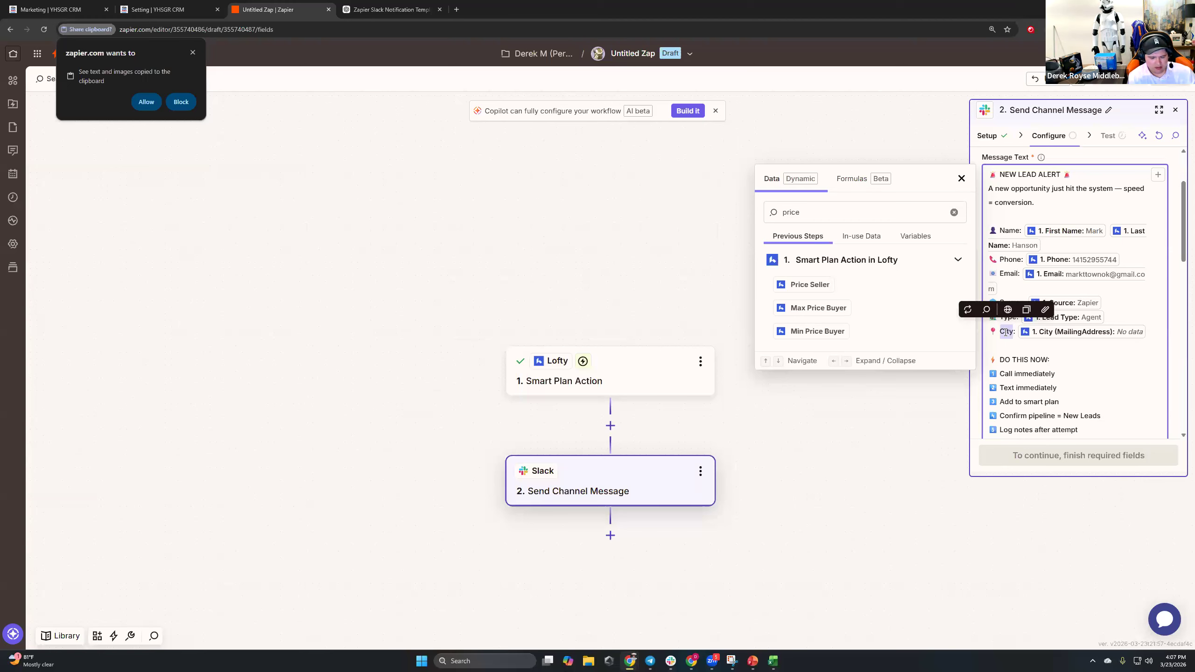
type("Address")
left_click(1068, 333)
key("Delete")
double_click(832, 212)
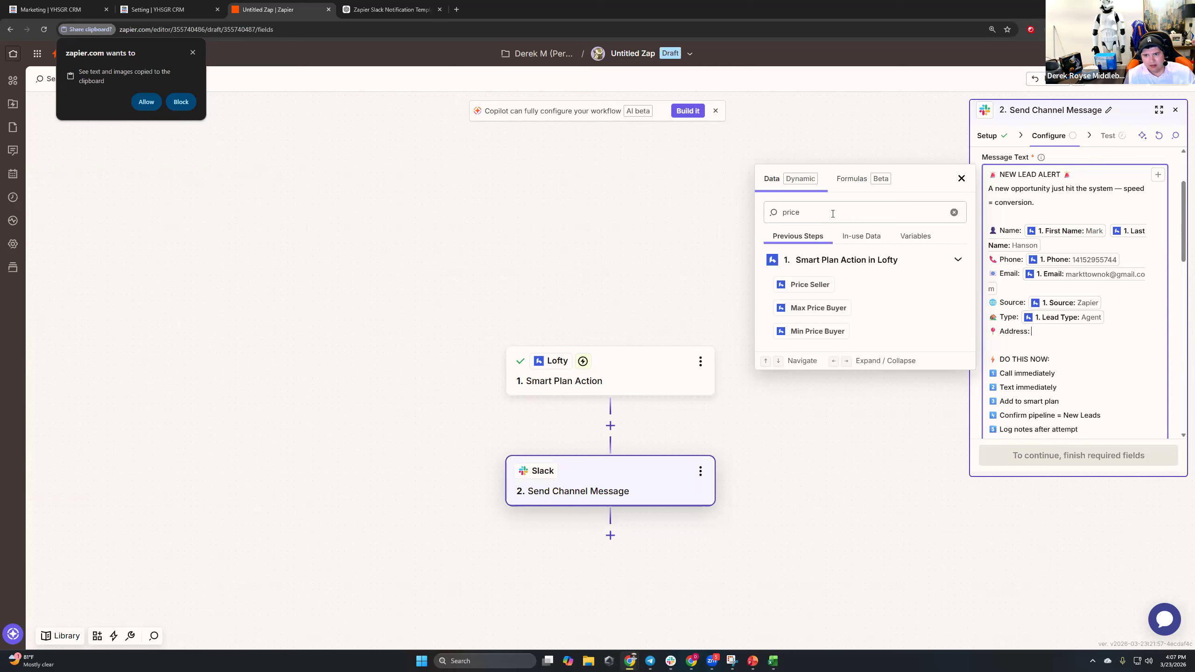
type("address")
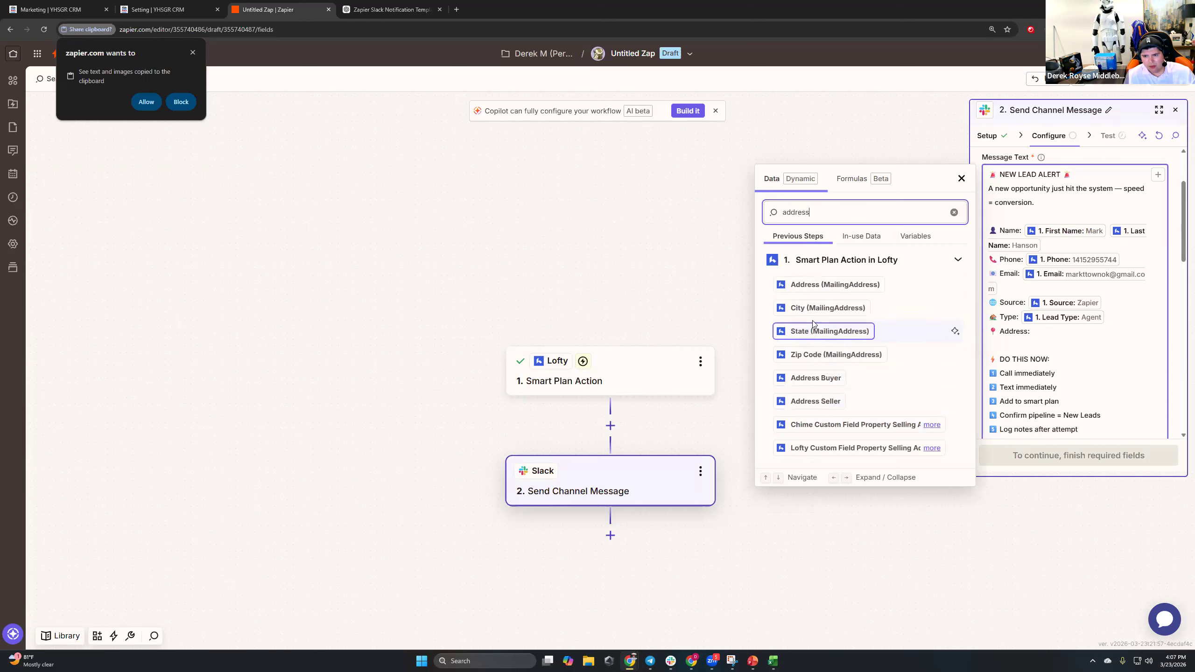
left_click(814, 285)
scroll(1052, 347, "down", 3)
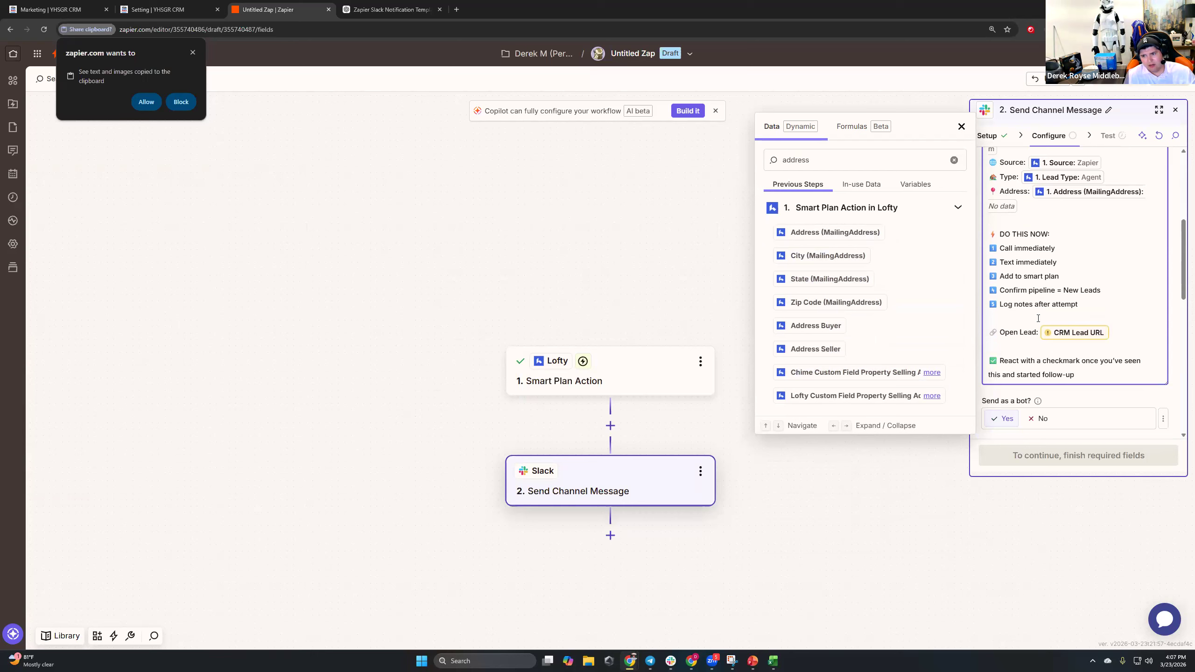
Swap the CRM Lead URL placeholder for Lofty's Lead Id and relabel the line 'Lead ID'.
left_click_drag(988, 335, 1131, 336)
left_click(1134, 337)
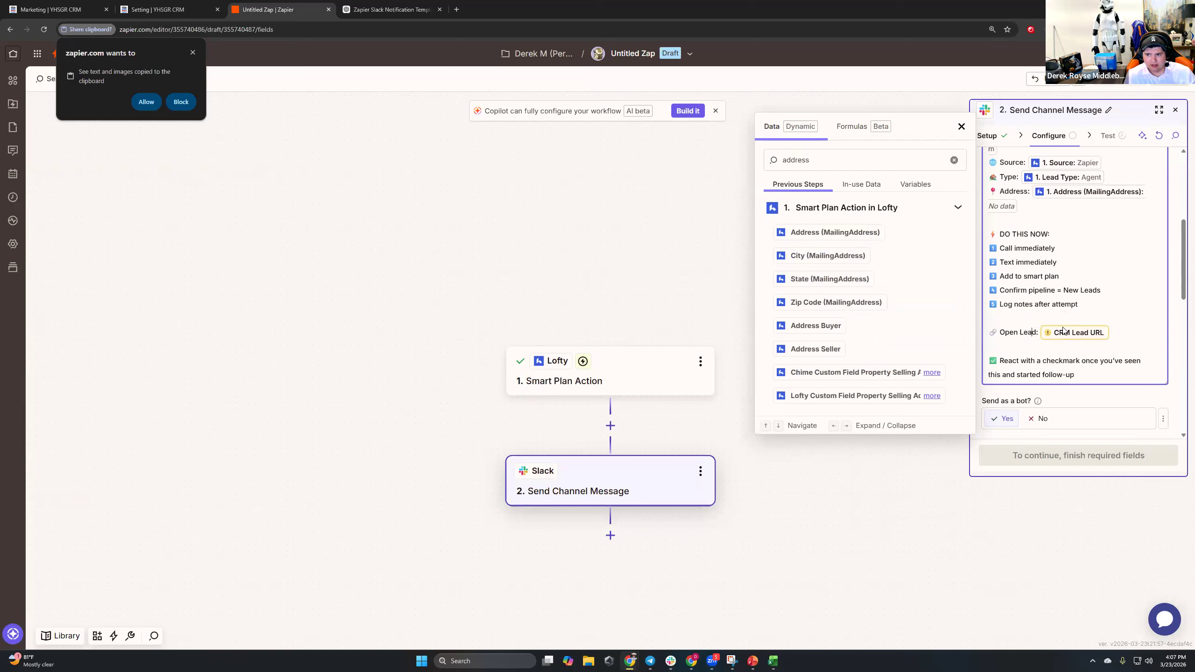
double_click(837, 159)
type("url")
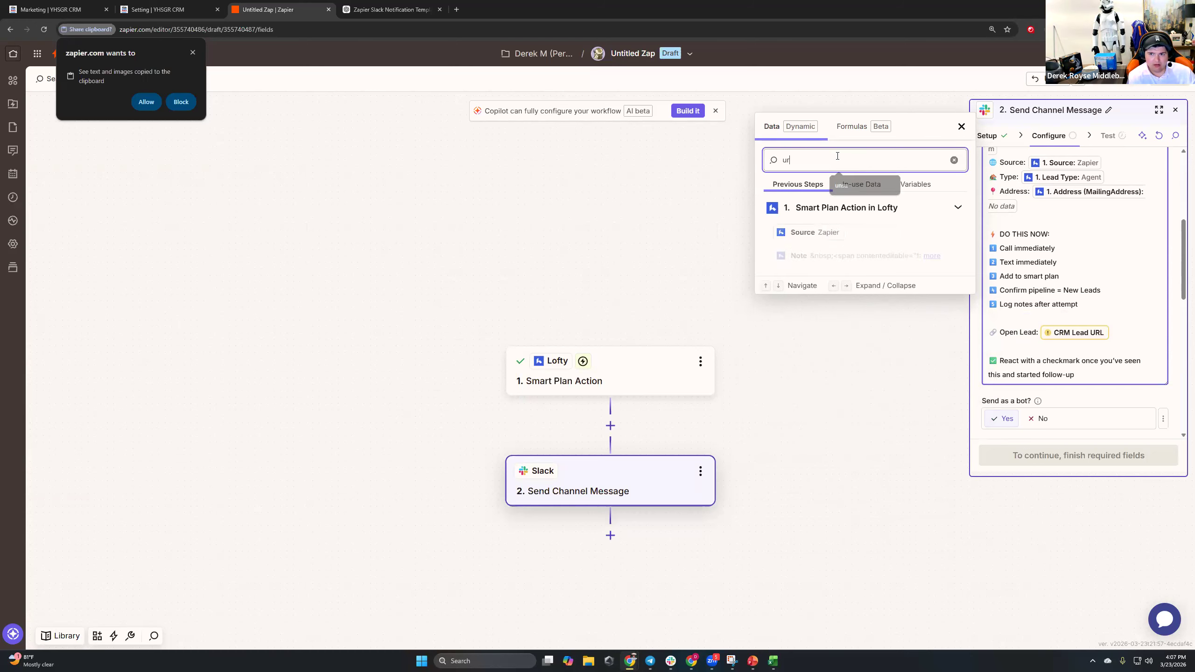
key("BackSpace")
key("BackSpace")
key("BackSpace")
type("lead")
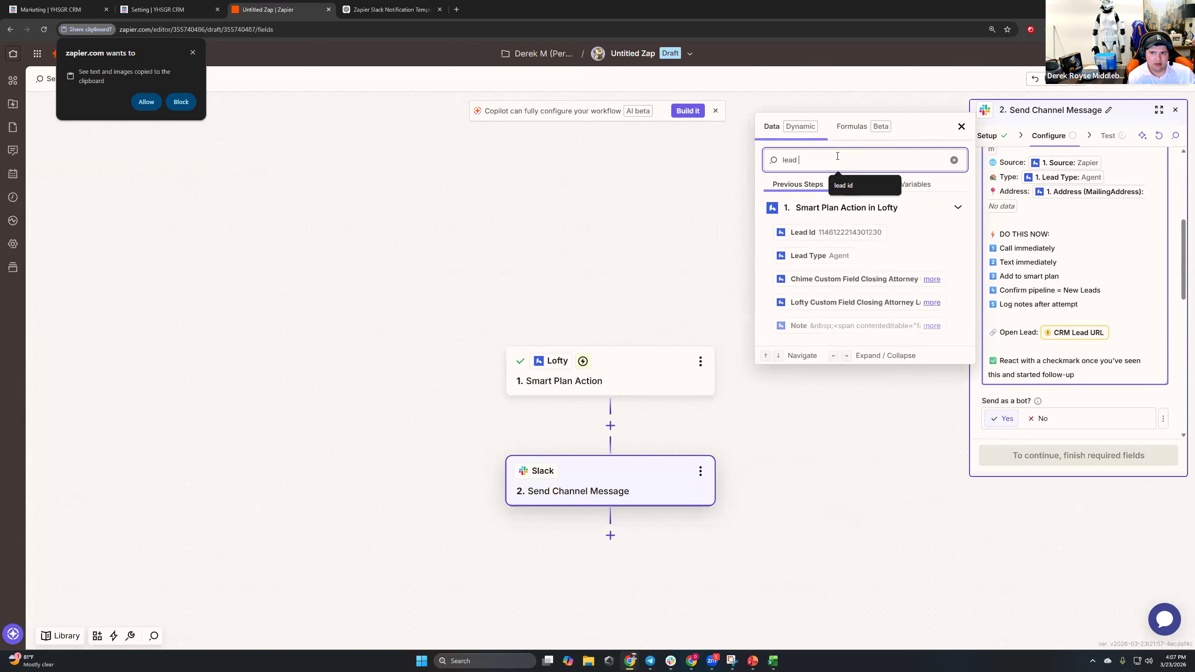
left_click(1073, 337)
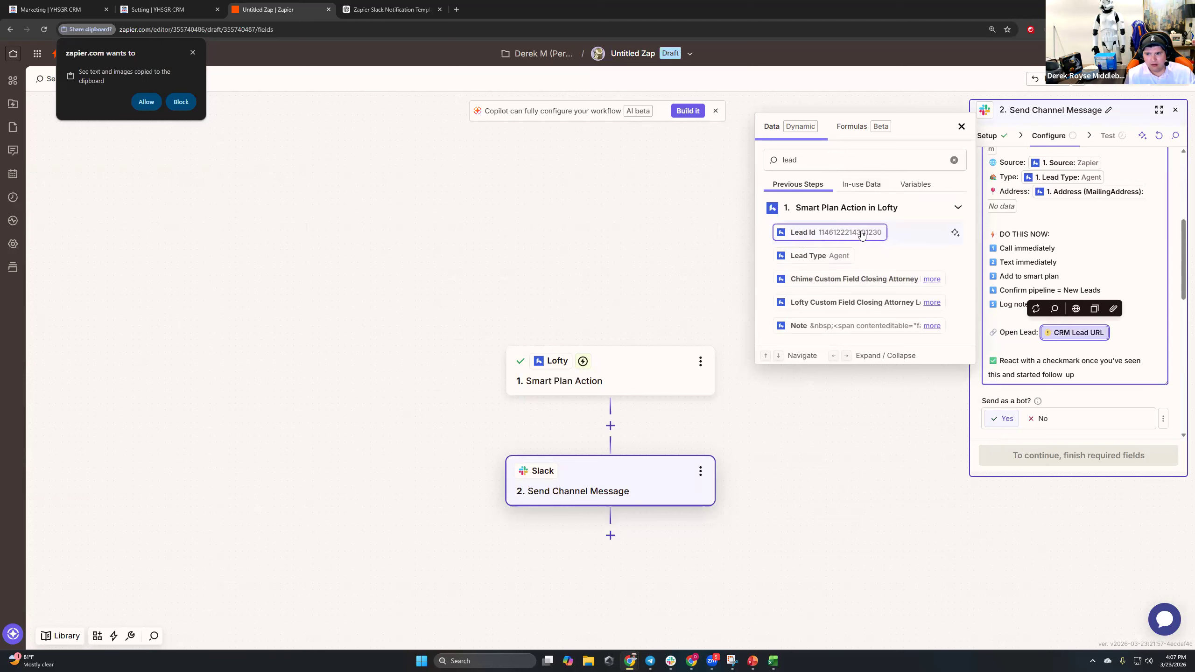
left_click(829, 232)
double_click(1009, 333)
key("BackSpace")
left_click(1014, 334)
type("ID: 1. Lead Id: 1146122214301230")
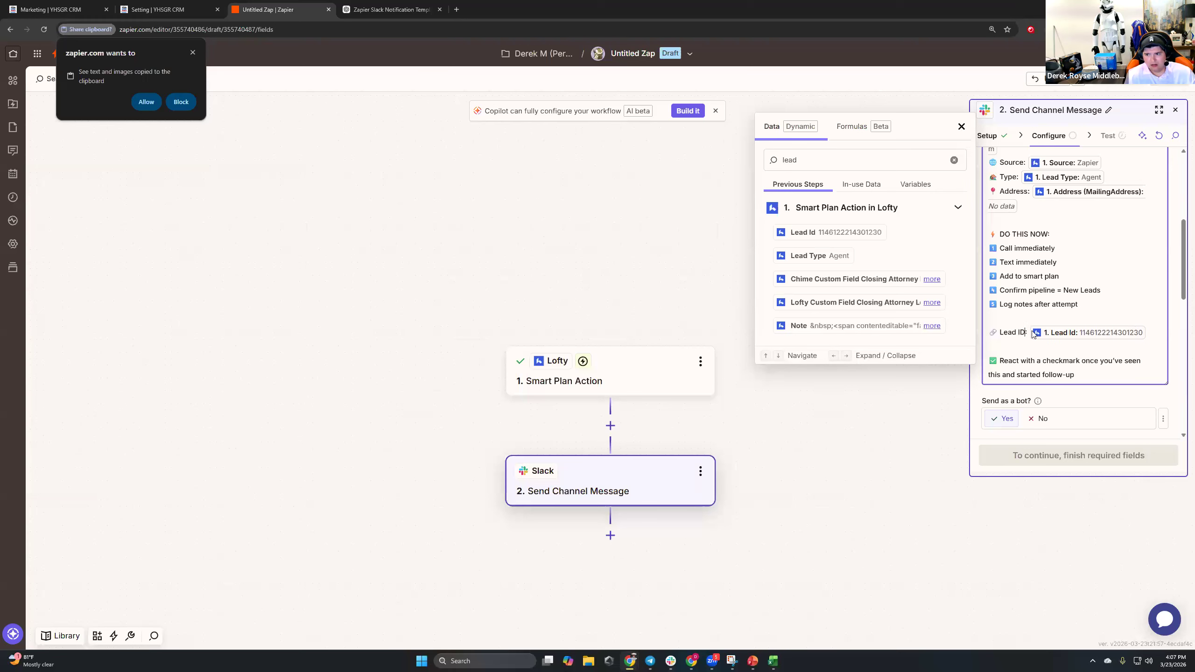
Delete the Lead ID line, leftover blank lines and the DO THIS NOW checklist.
triple_click(1001, 333)
left_click(1001, 332)
double_click(1000, 332)
key("BackSpace")
key("BackSpace")
left_click(1059, 331)
key("BackSpace")
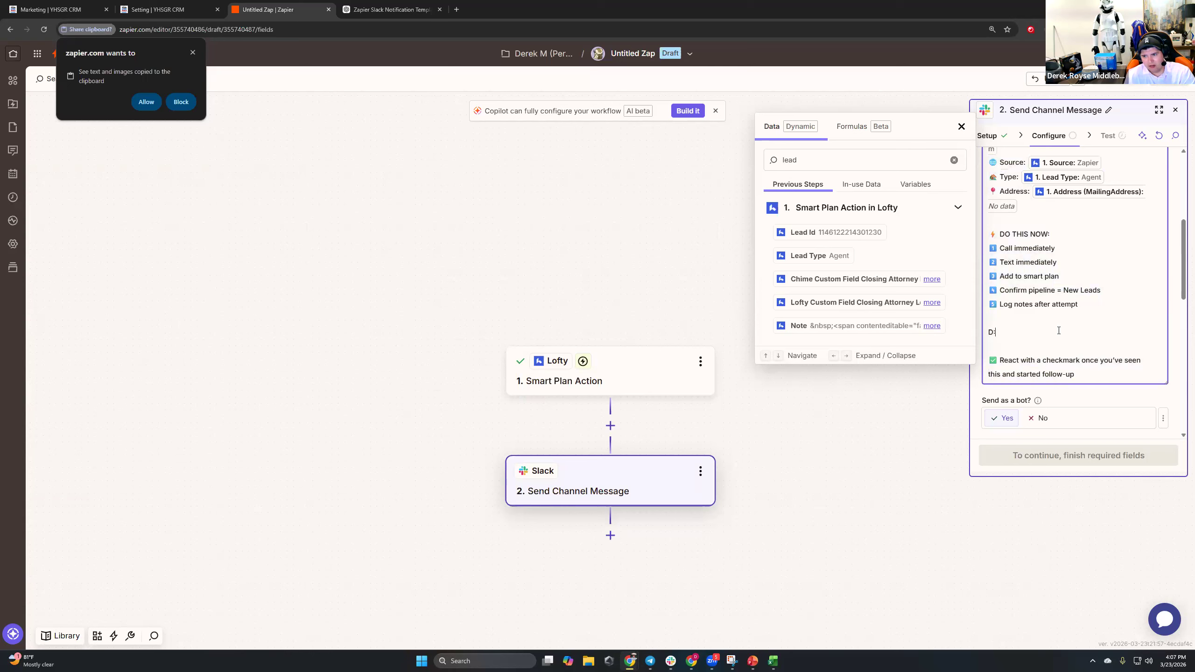
key("BackSpace")
key("BackSpace")
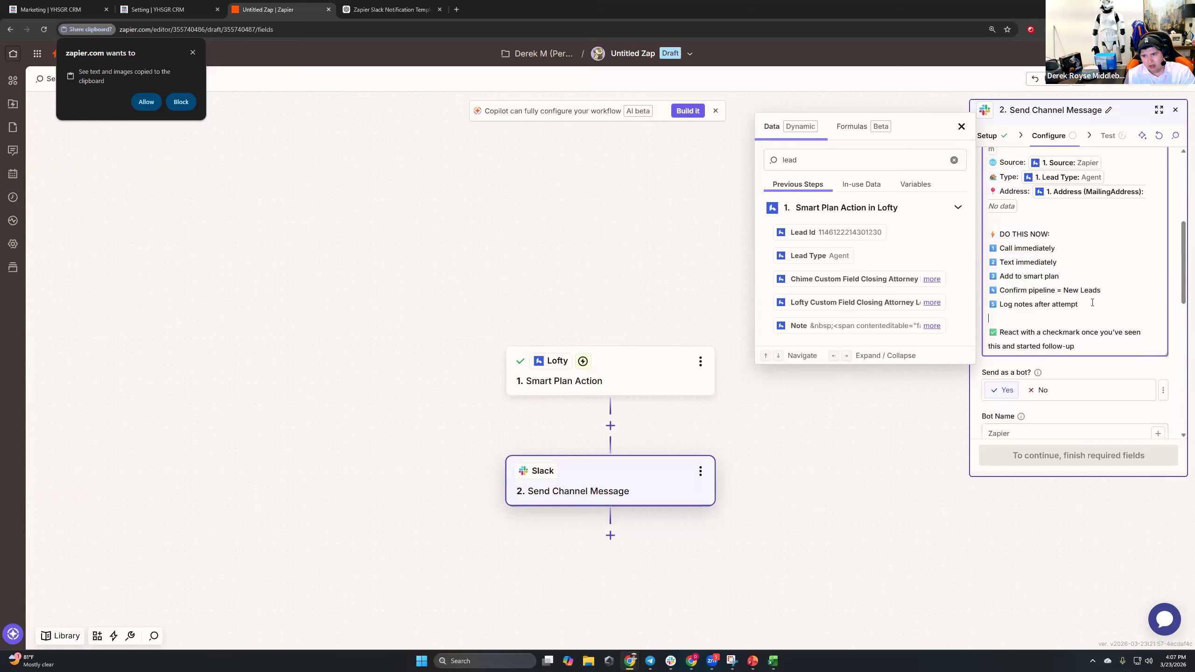
left_click_drag(1078, 305, 990, 235)
key("BackSpace")
key("BackSpace")
key("BackSpace")
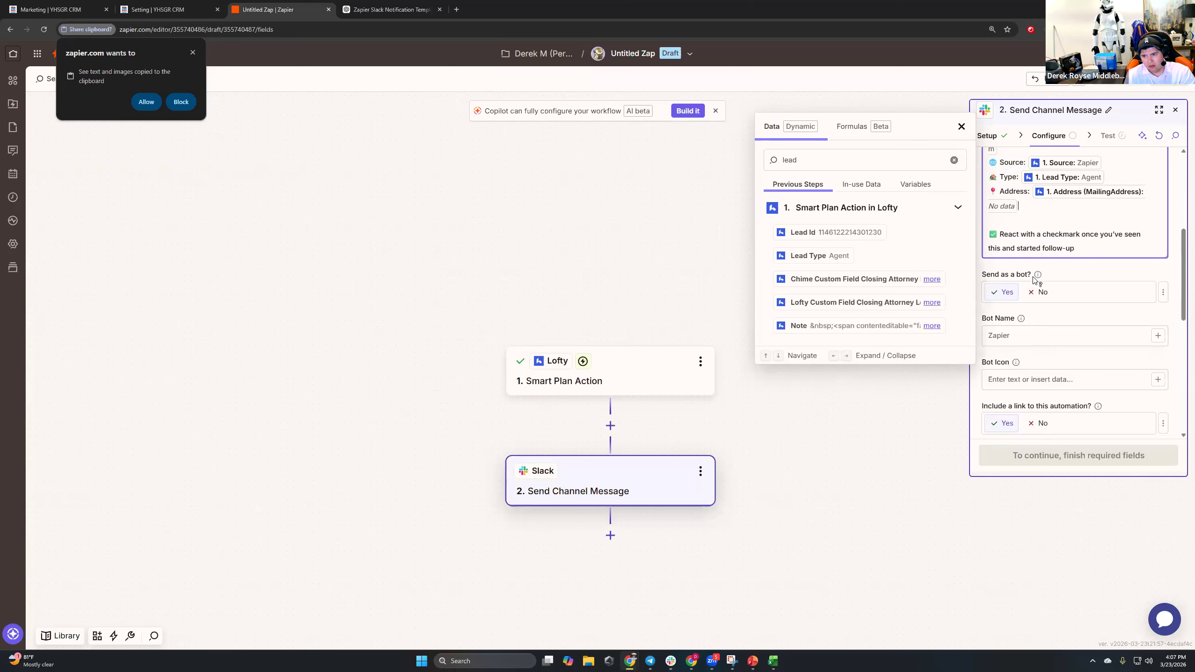
Send as a bot with a custom bot name, and set Send Channel Message to Yes.
scroll(1035, 280, "up", 3)
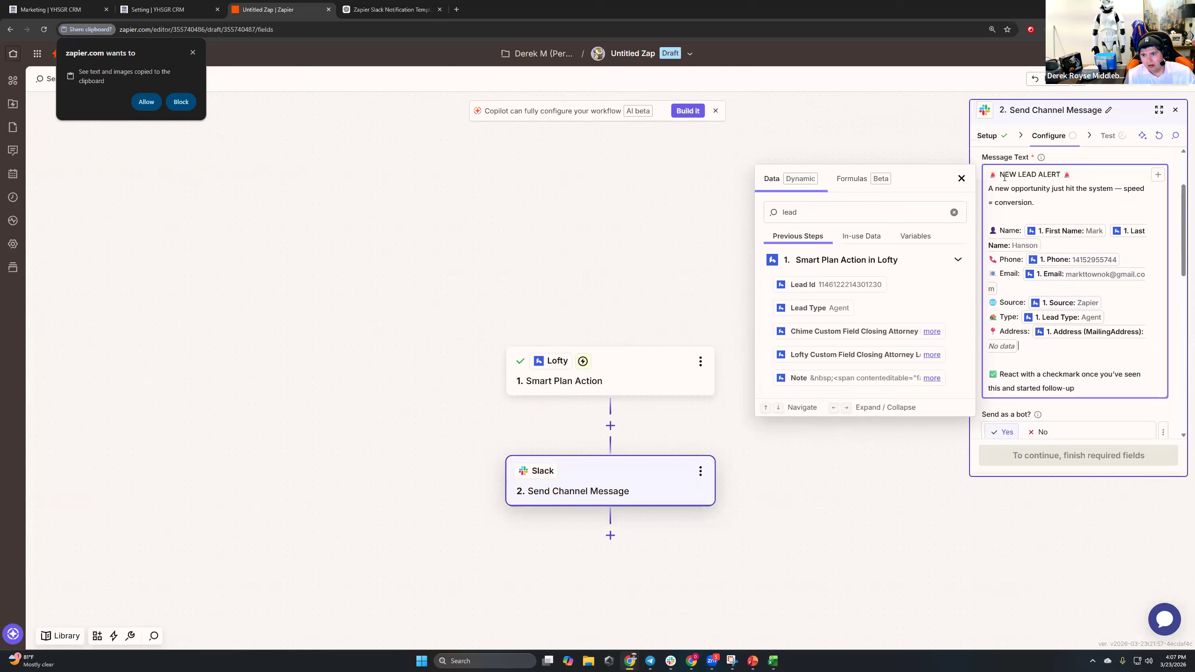
scroll(1024, 265, "down", 3)
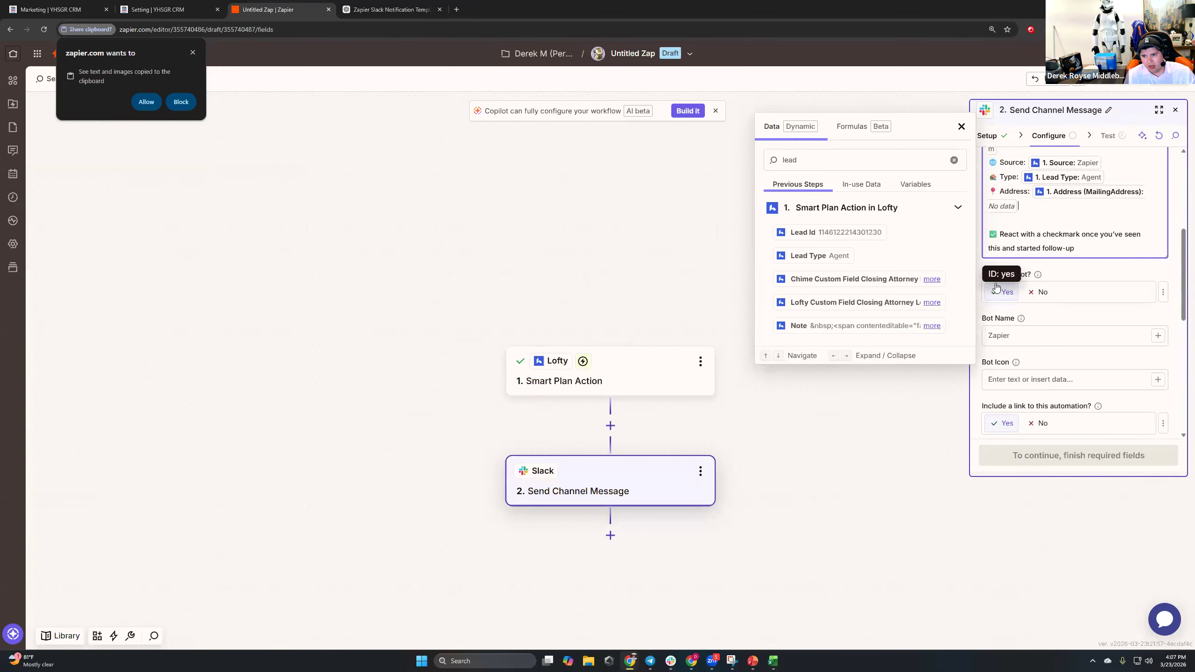
left_click(1002, 292)
left_click(1020, 336)
type("Derek's Bot")
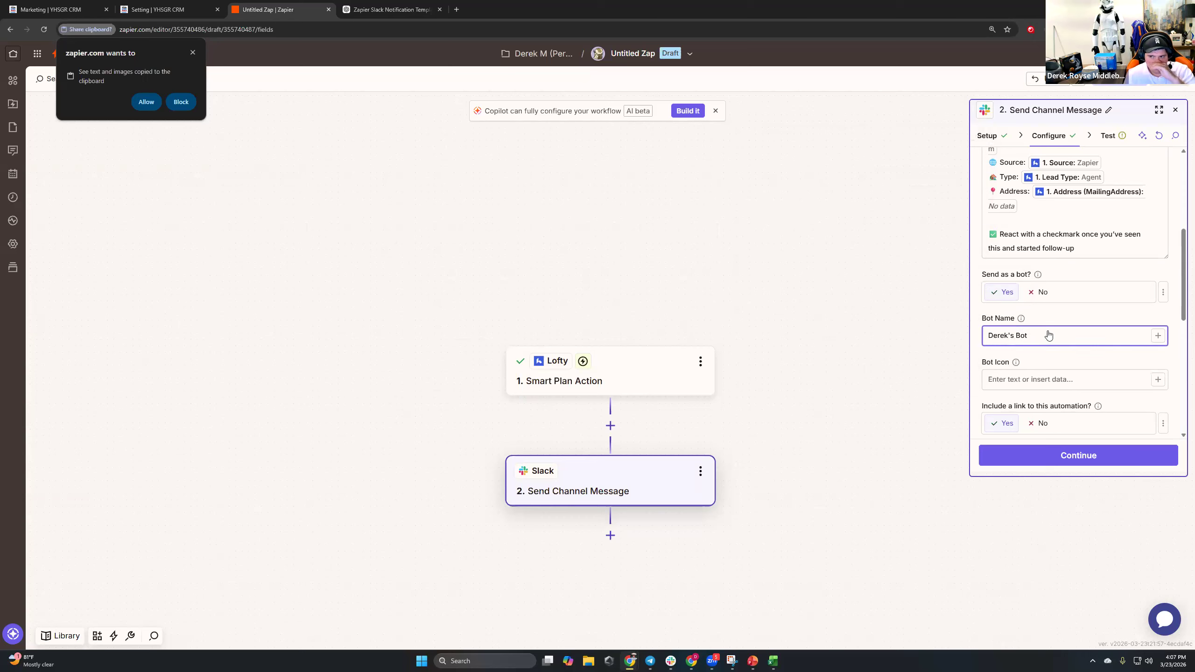
scroll(1050, 334, "down", 2)
left_click(1065, 285)
scroll(1059, 292, "down", 2)
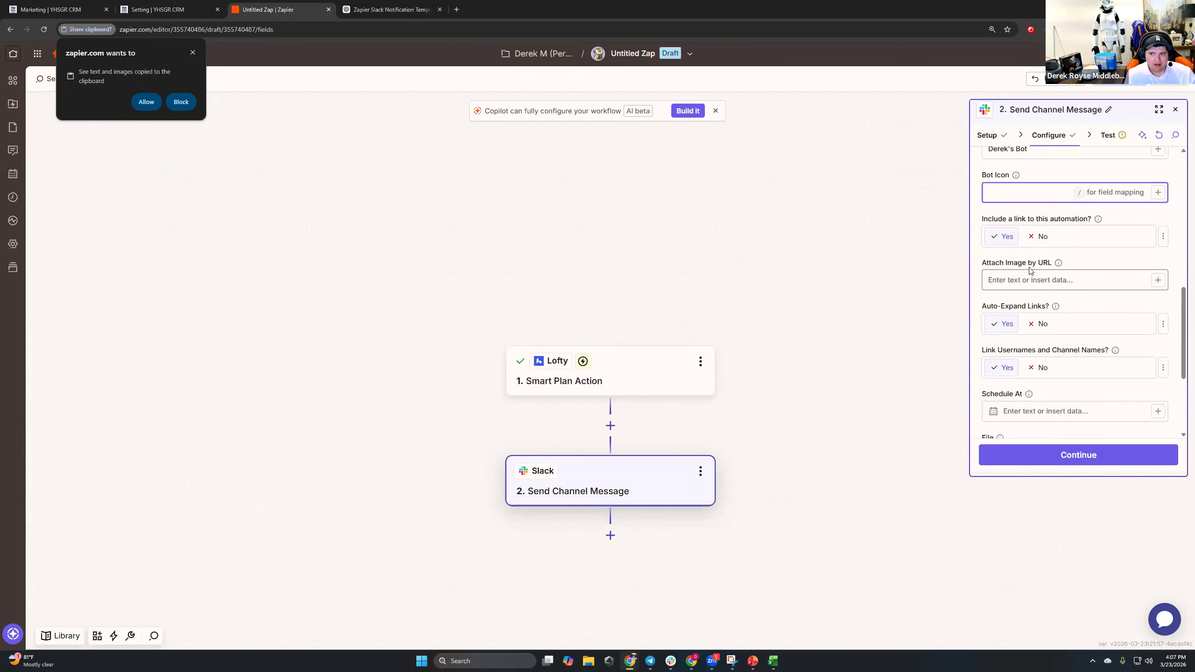
scroll(1028, 270, "down", 3)
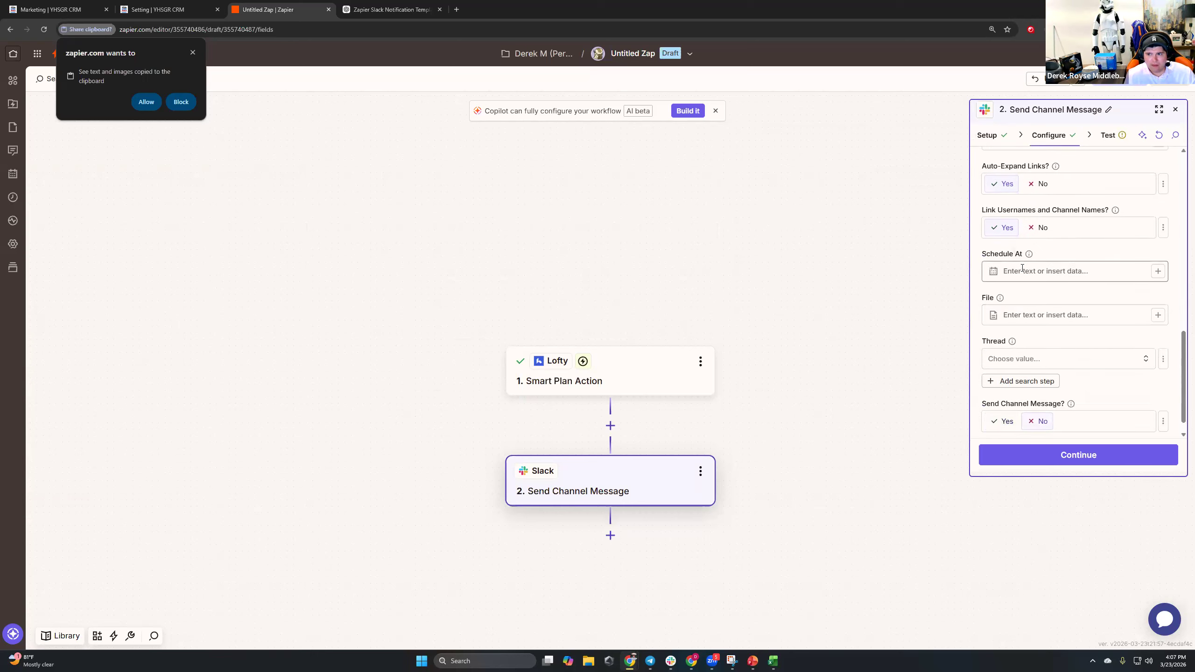
scroll(1022, 268, "down", 1)
left_click(1005, 400)
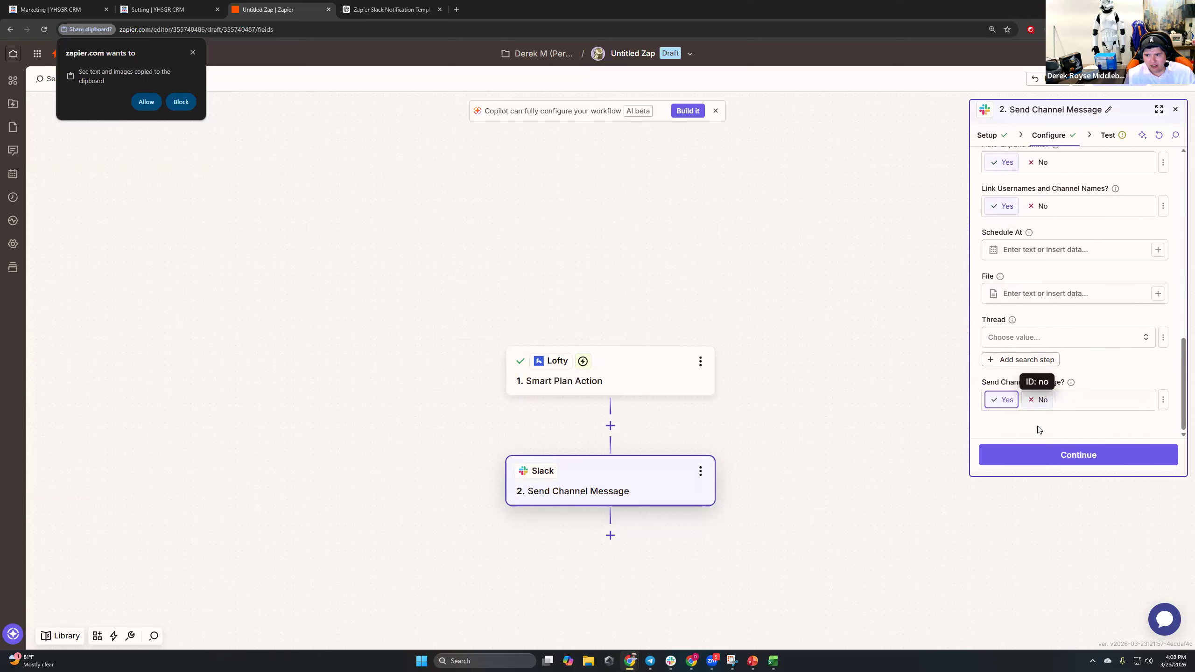
Test the Slack step with a sample message and publish the Zap.
left_click(1045, 453)
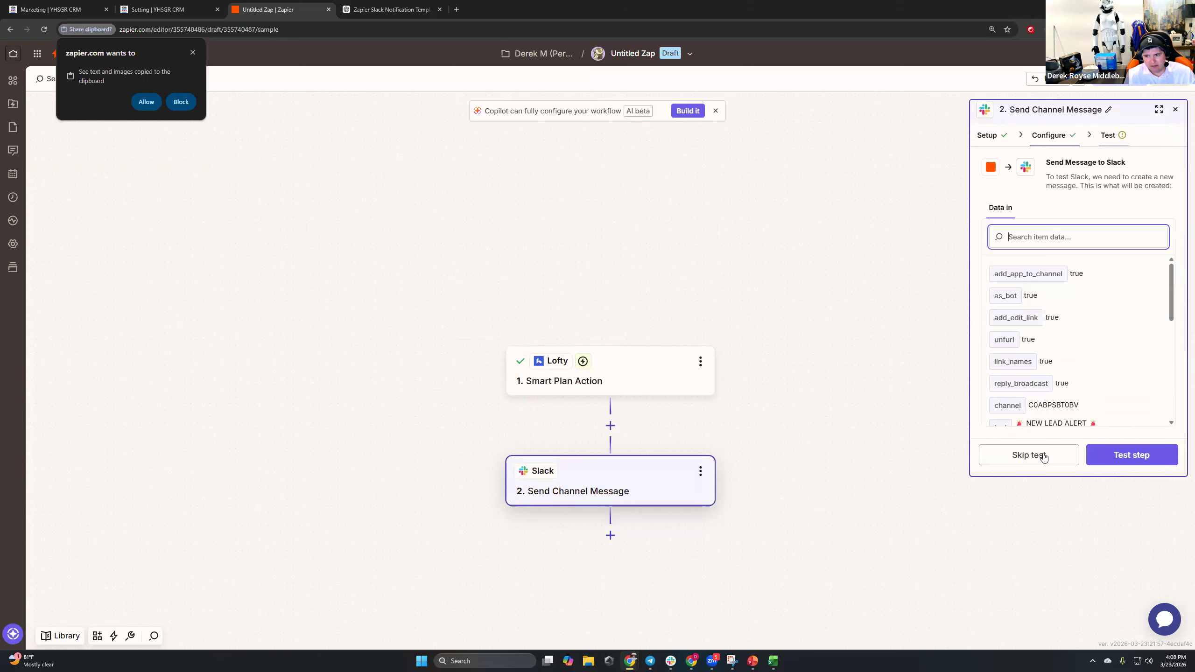
left_click(1132, 455)
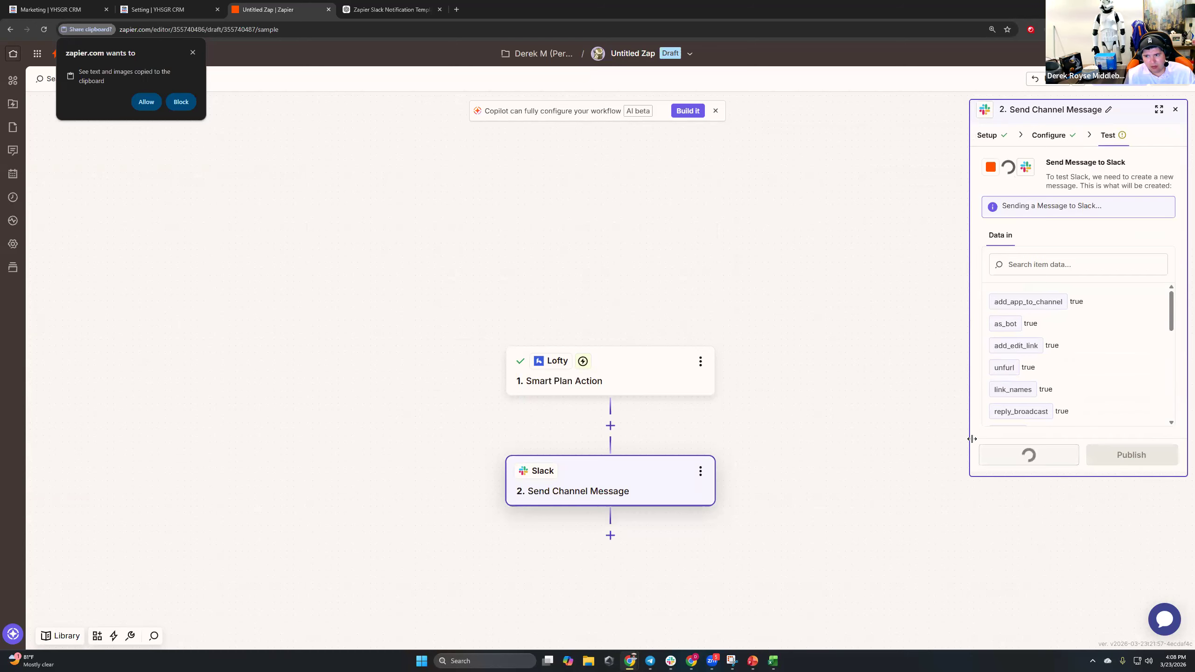
left_click(1132, 455)
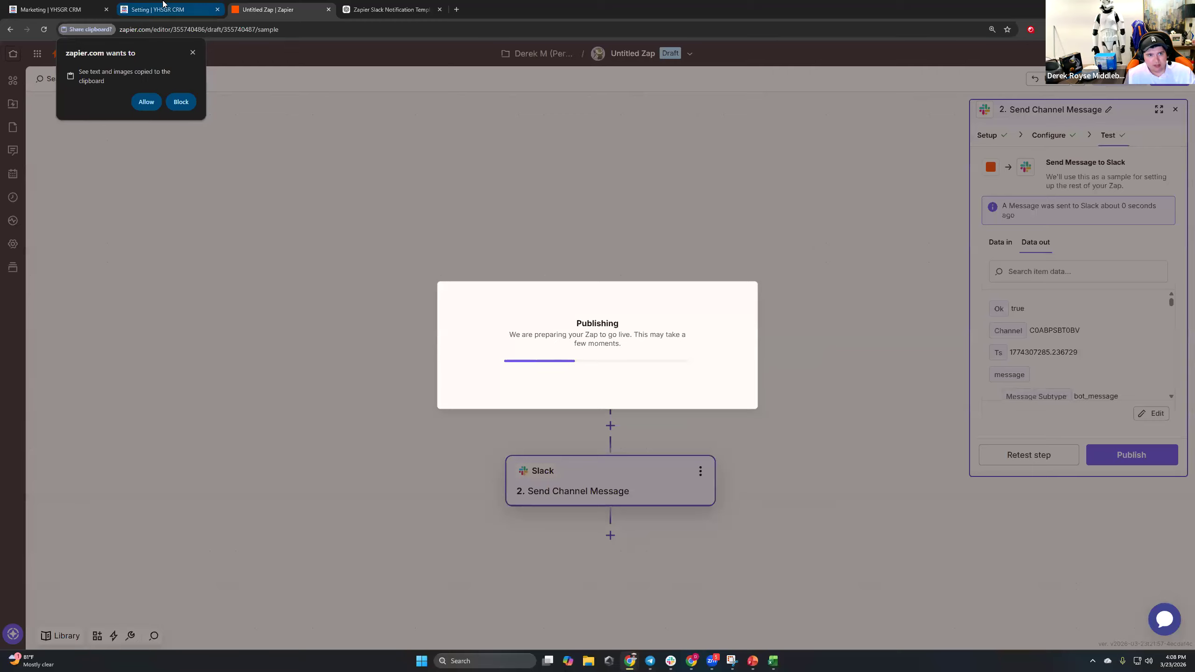
left_click(160, 9)
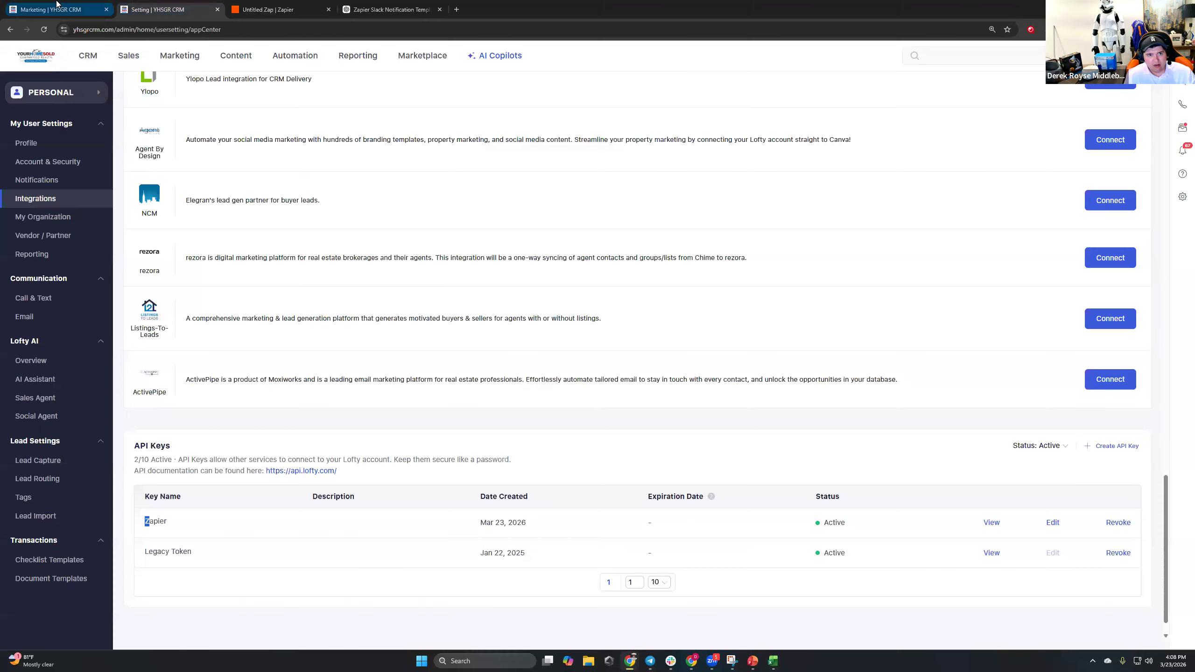
Save the Lofty smart plan with its Zapier trigger.
left_click(52, 9)
left_click_drag(102, 222, 621, 186)
left_click(1134, 92)
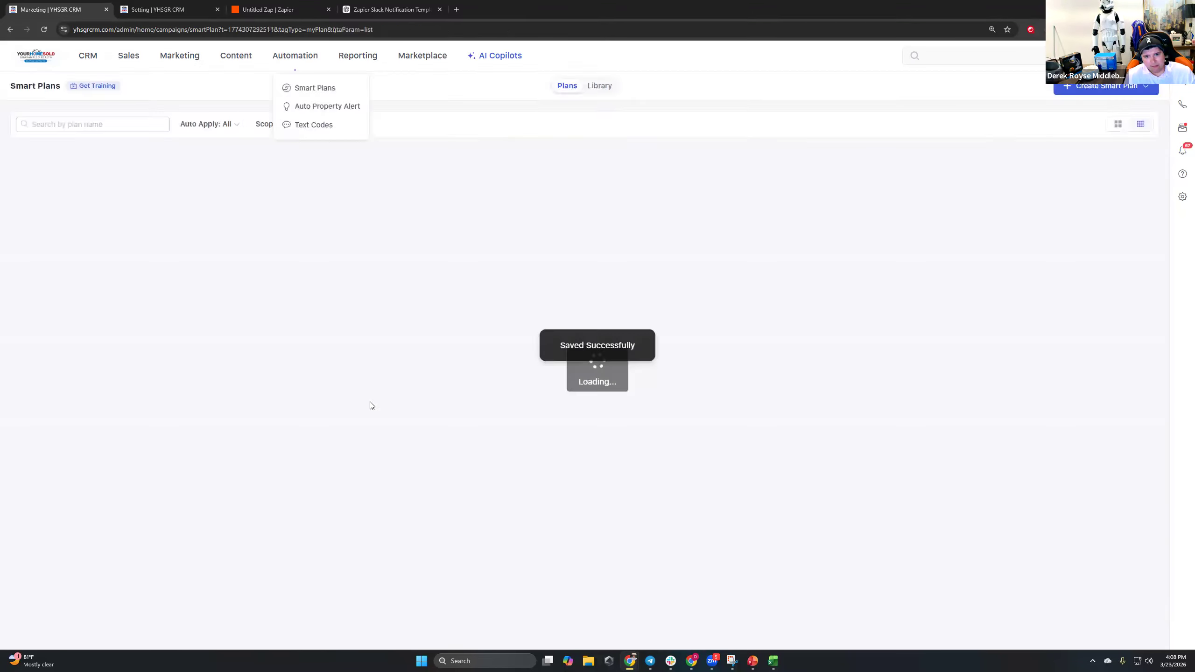
Search the Smart Plans list for 'hot lead' plans.
left_click(132, 130)
type("follow up")
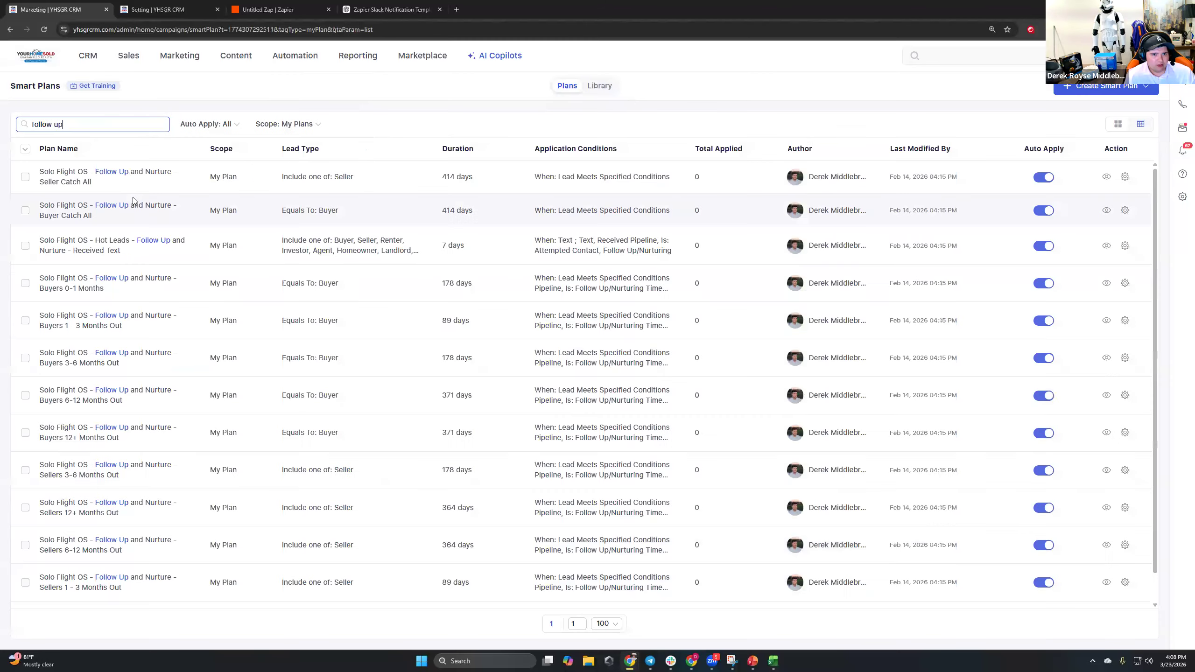
double_click(134, 130)
type("commu")
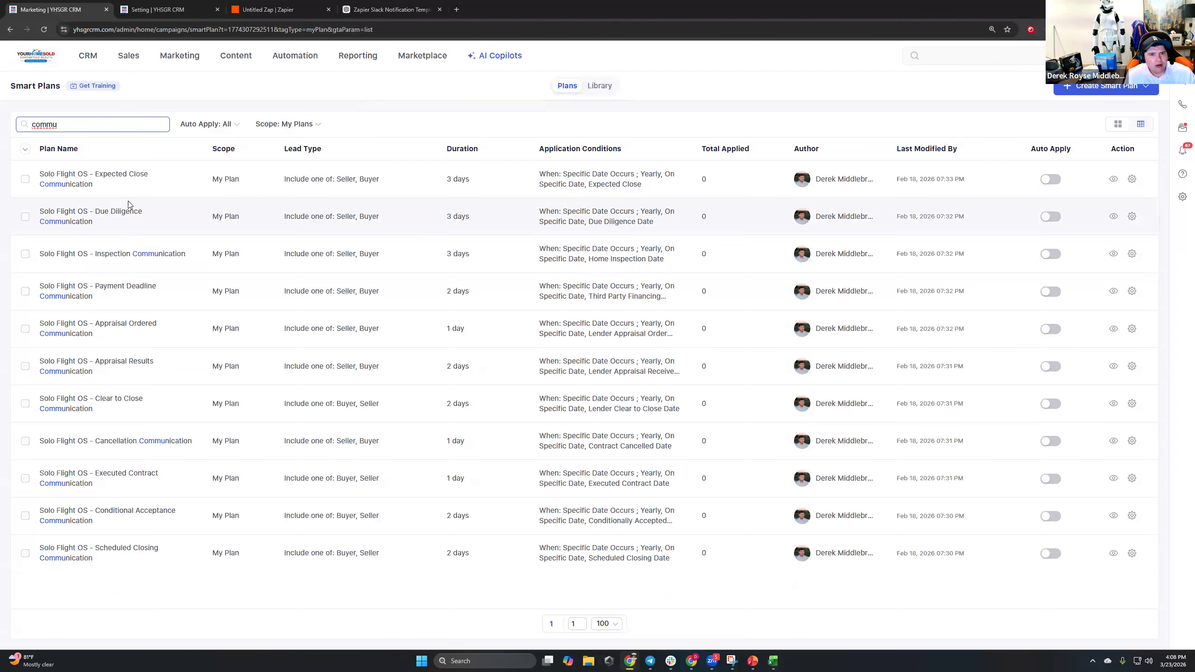
type("hot lead")
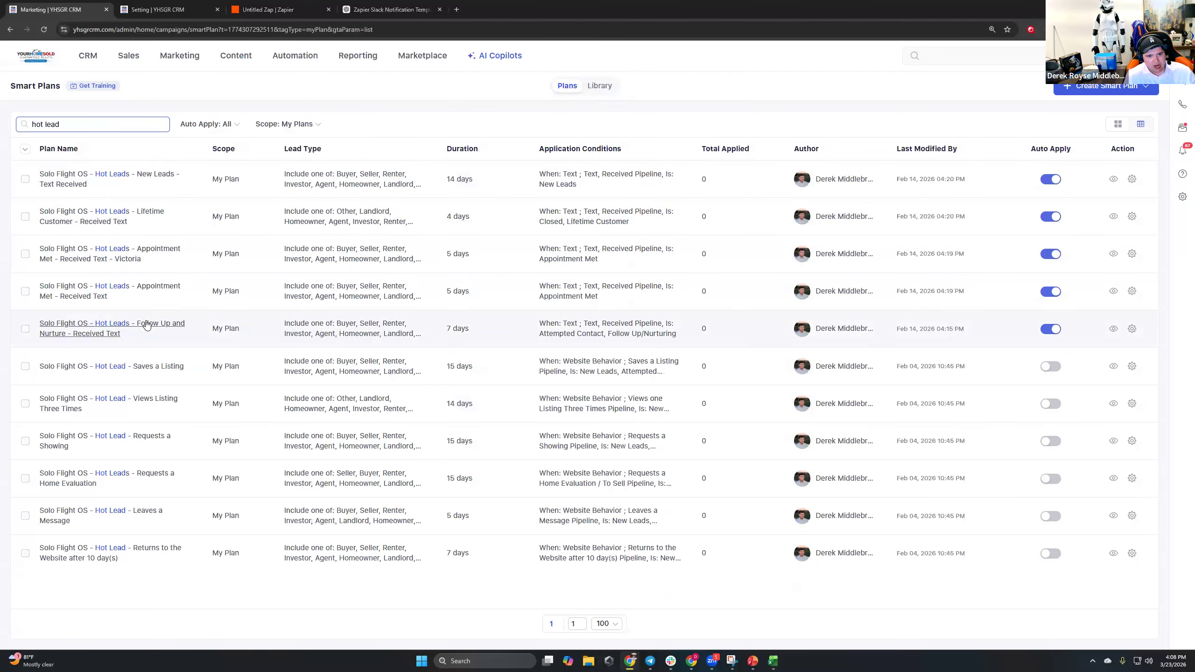
Preview the Requests a Home Evaluation and New Leads - Text Received plans.
left_click(161, 530)
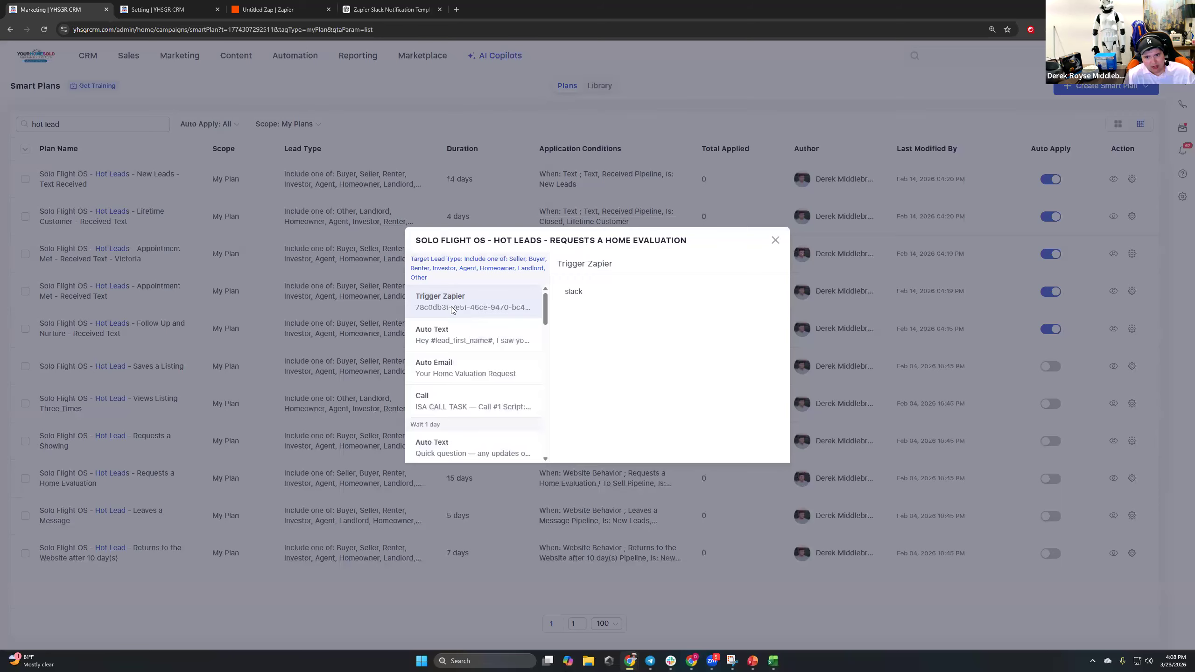
left_click(456, 302)
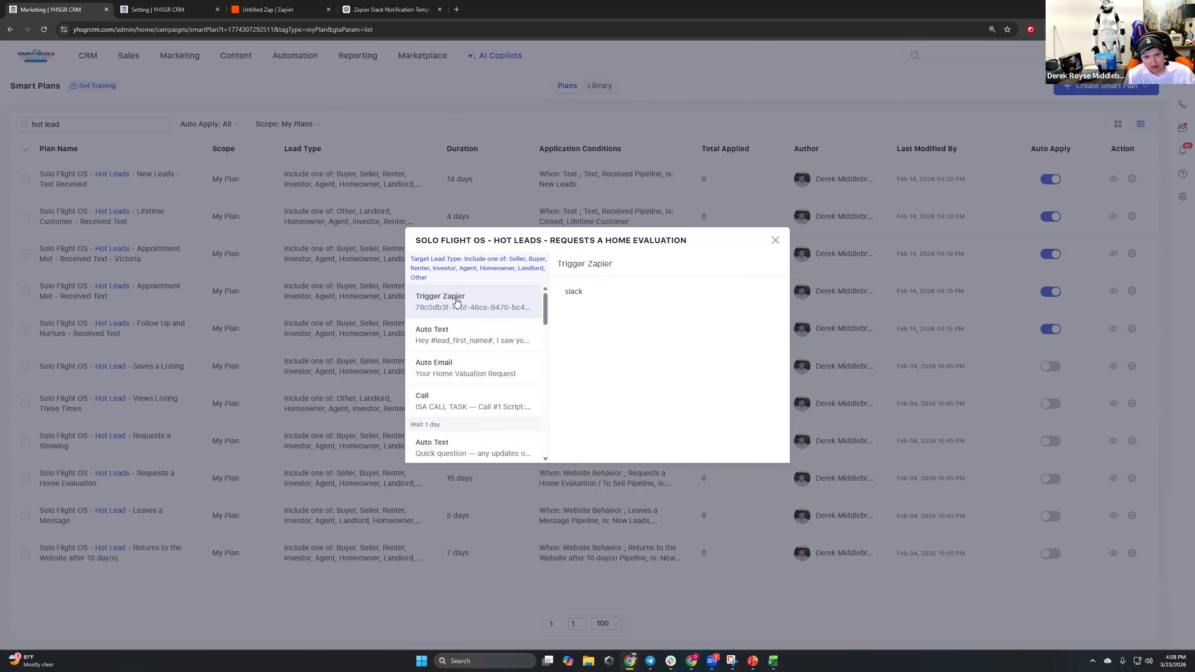
left_click(776, 242)
left_click_drag(168, 567, 93, 159)
left_click(32, 167)
left_click(97, 161)
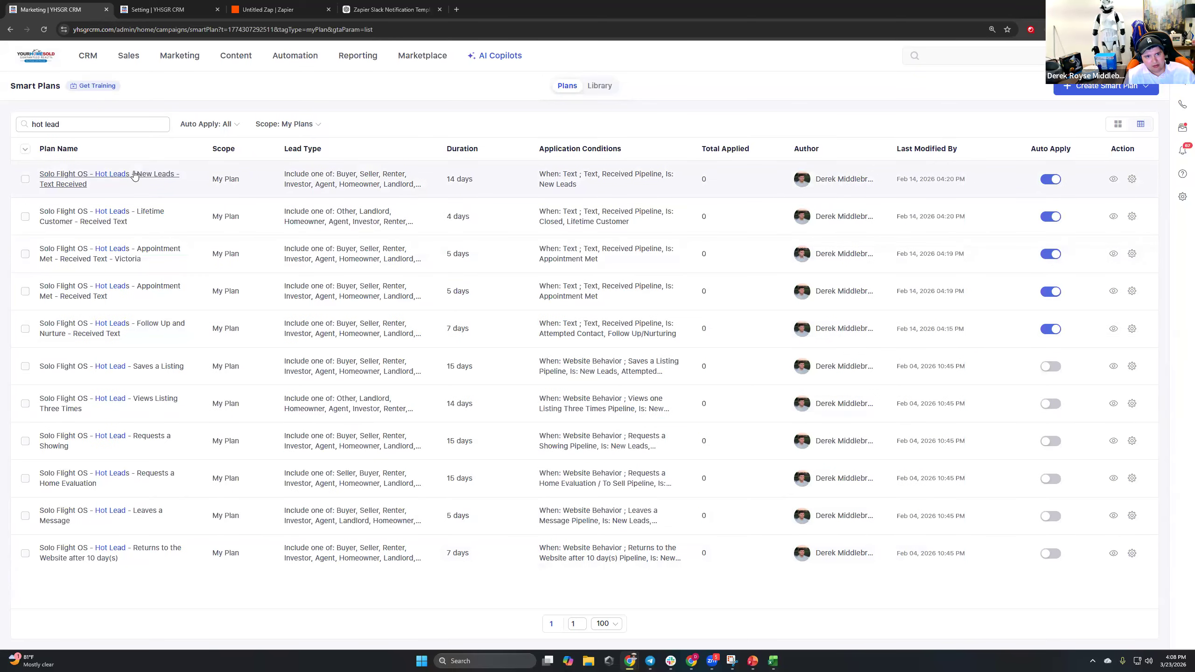
left_click(62, 186)
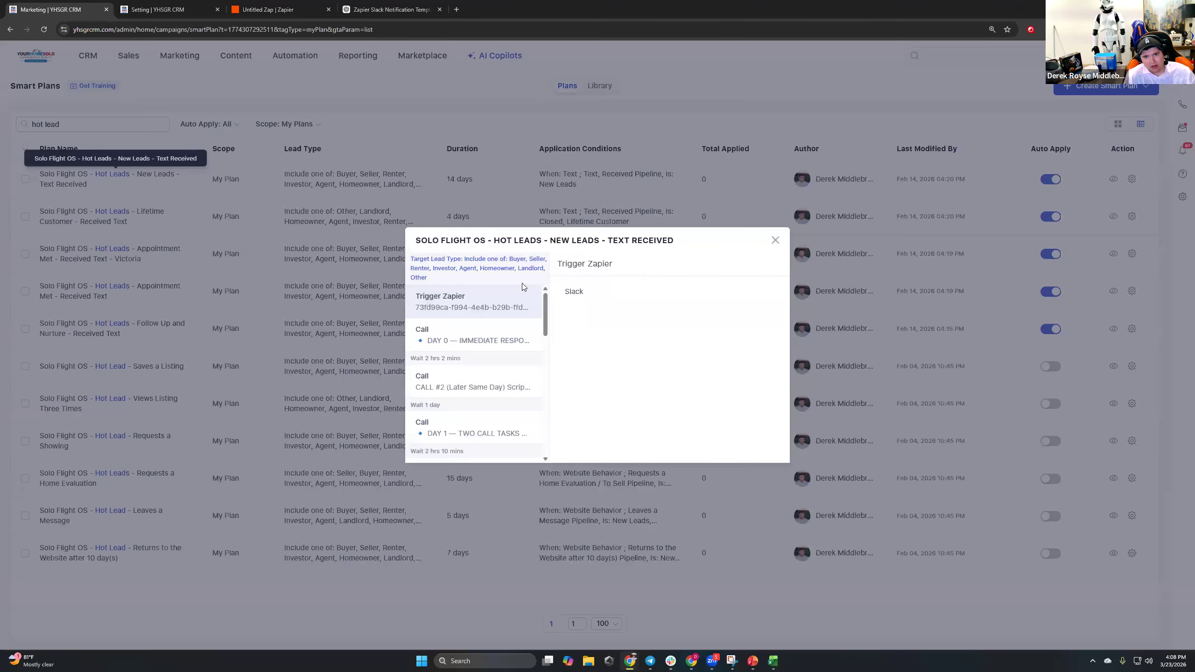
left_click_drag(419, 244, 454, 251)
left_click(475, 248)
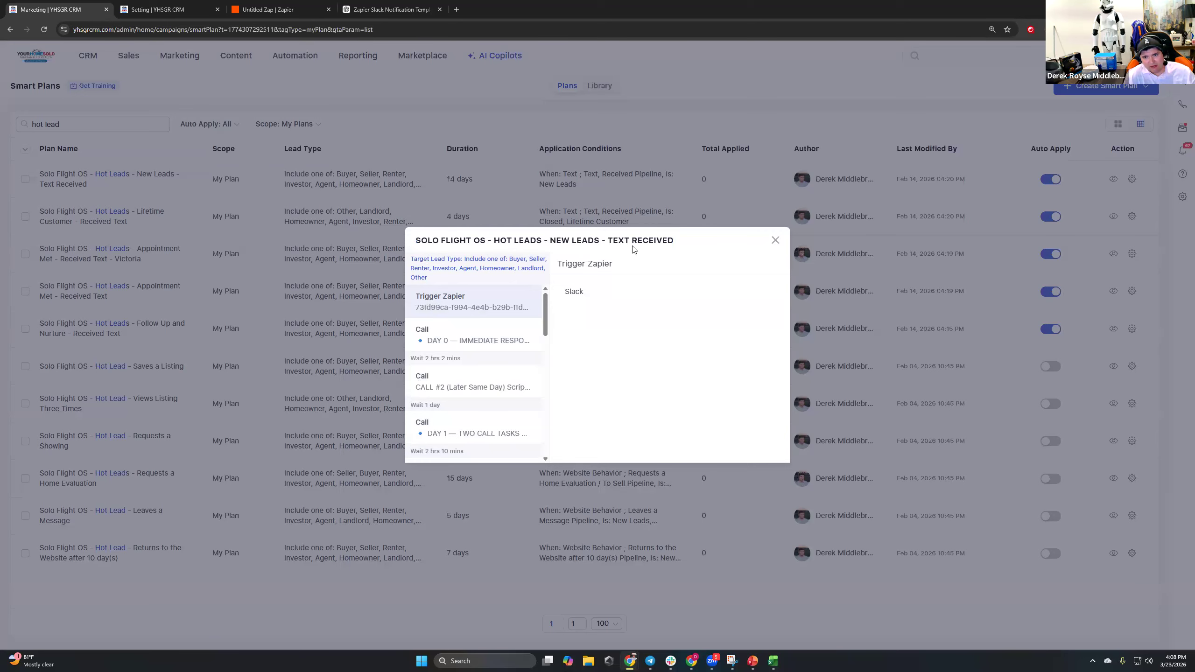
left_click(774, 241)
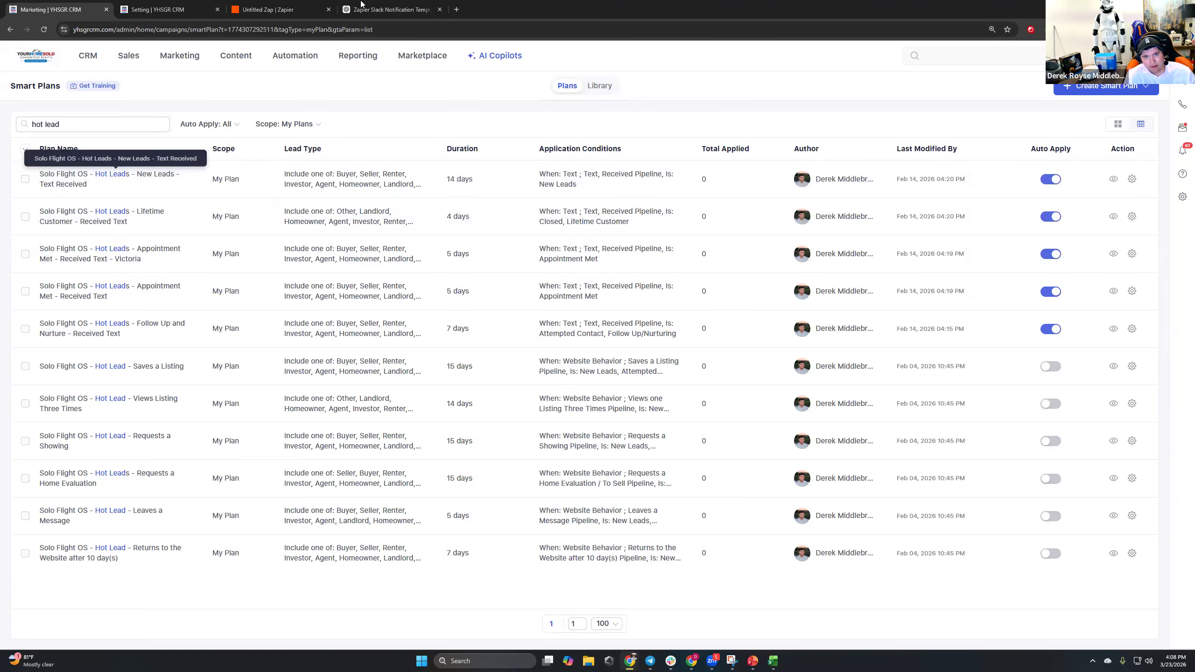
Select and copy the whole hot lead plans table.
left_click(392, 10)
left_click(505, 622)
left_click(57, 10)
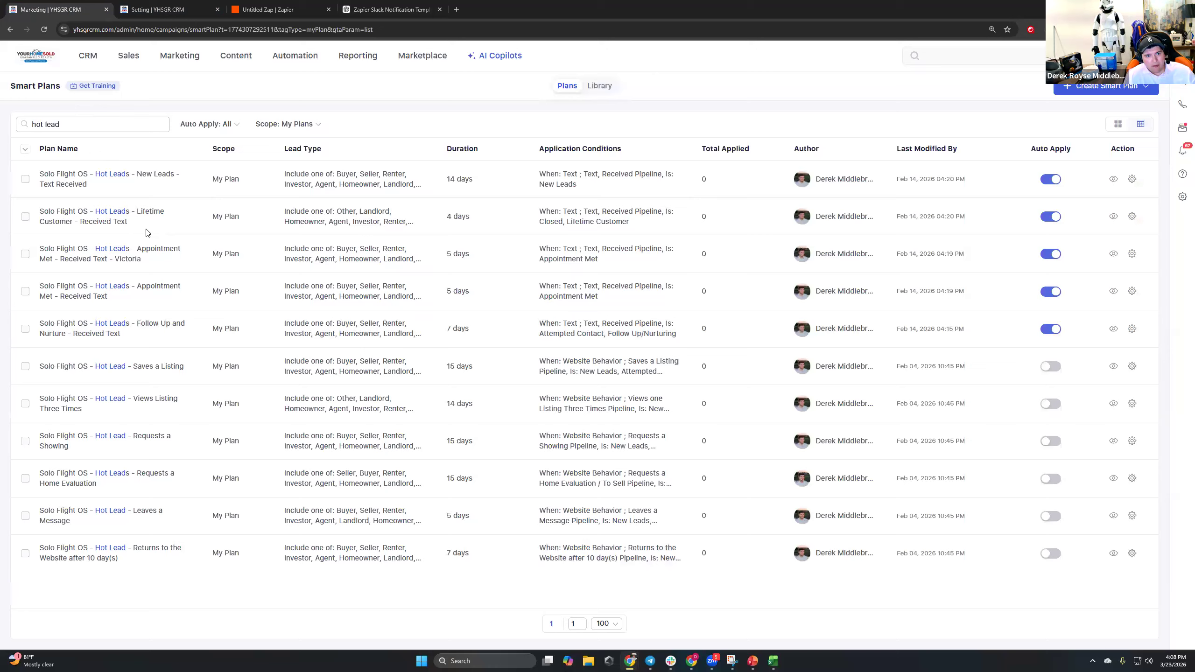
left_click_drag(35, 170, 1098, 594)
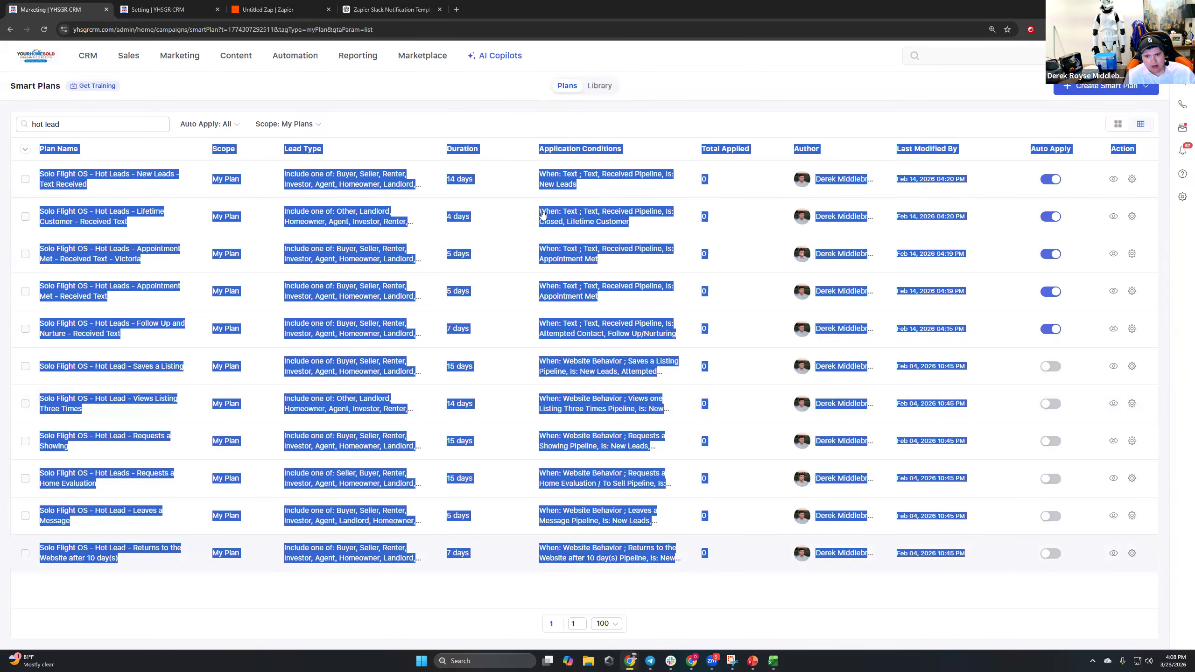
left_click(392, 10)
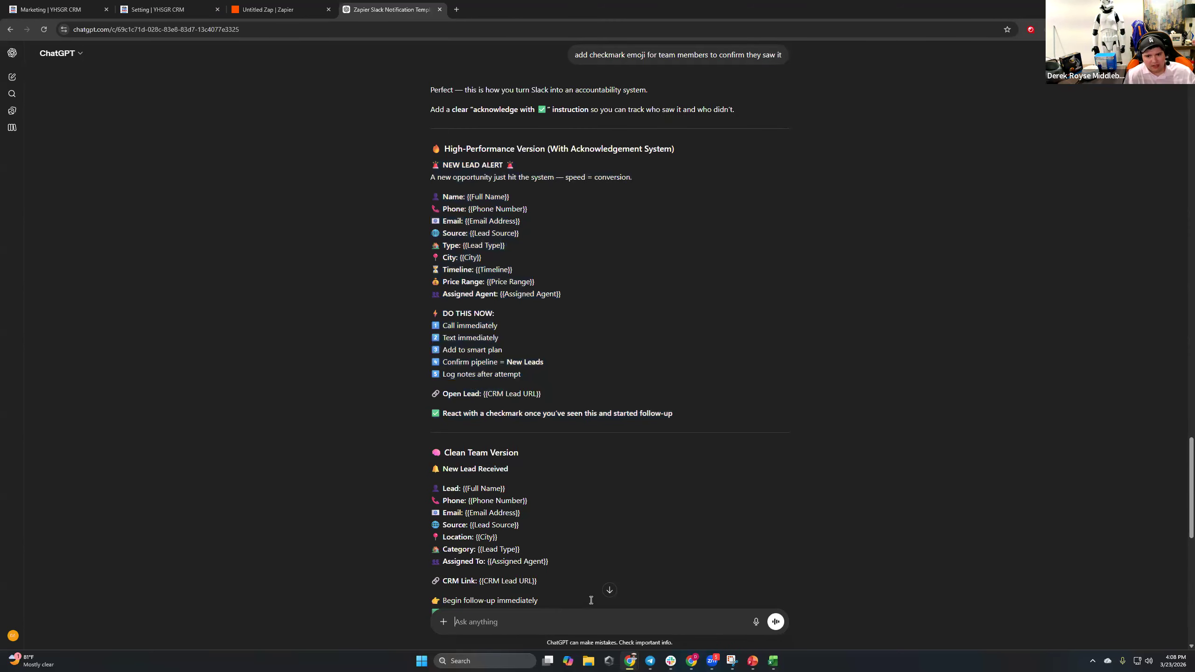
Paste the plan table and send 'make me slack notification for every plan' to ChatGPT.
key("ctrl+v")
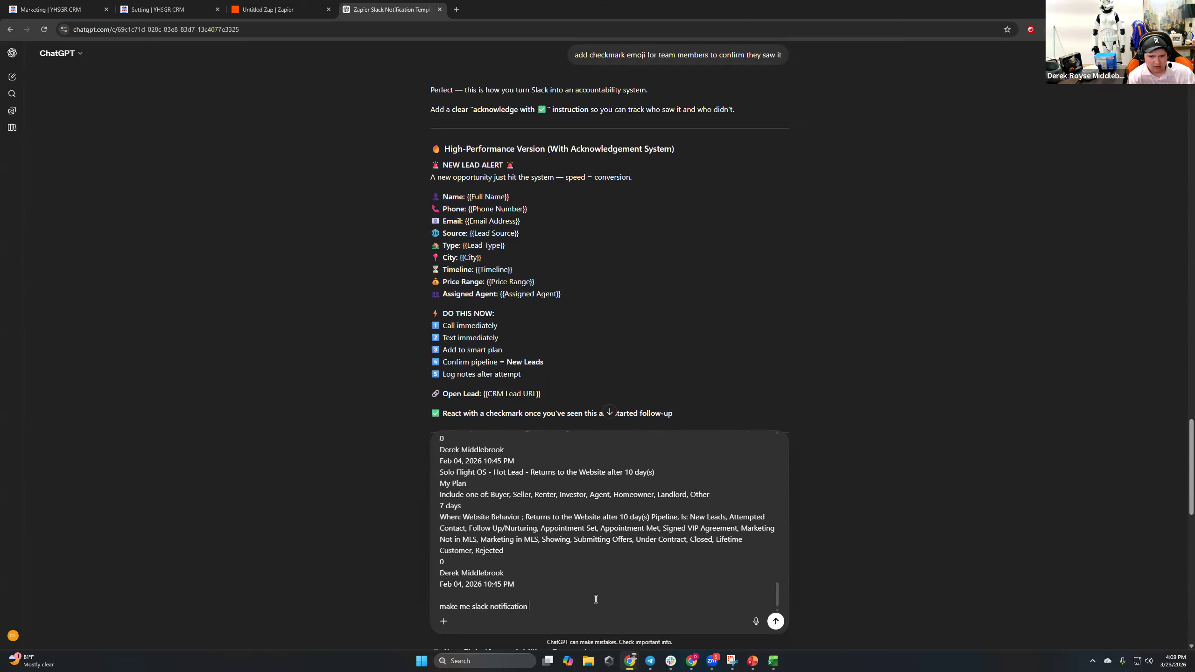
type("plan")
key("Return")
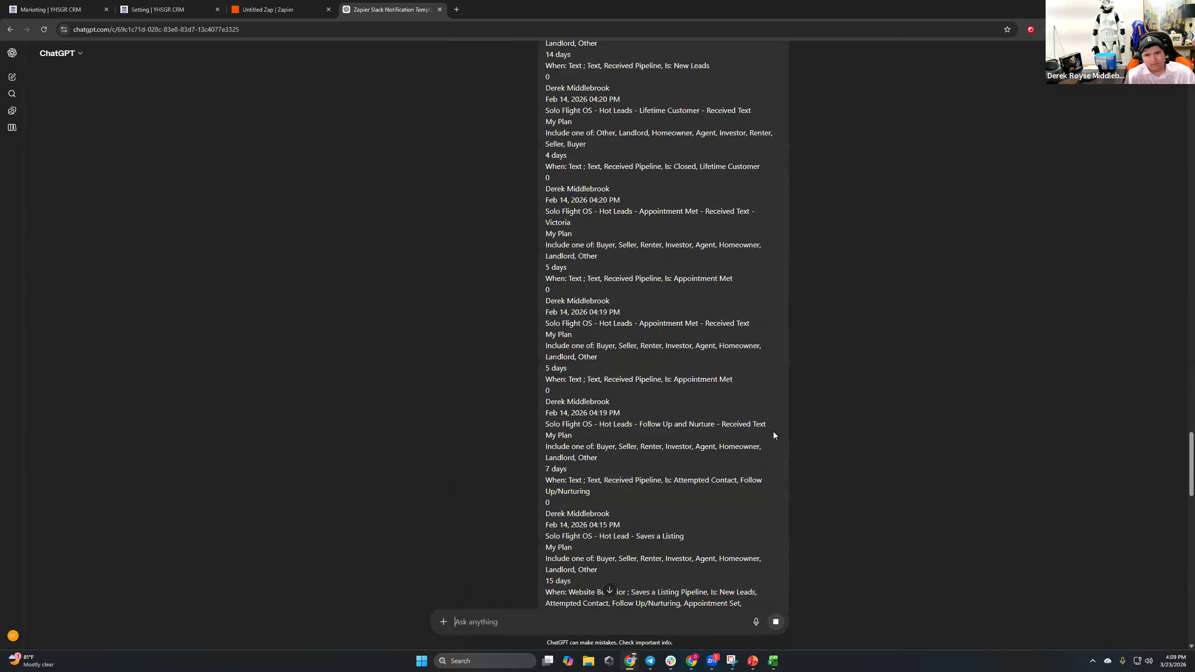
Return to the Lofty smart plans list and clear its table selection.
left_click(268, 9)
key("ctrl+shift+Tab")
key("ctrl+shift+Tab")
left_click(99, 165)
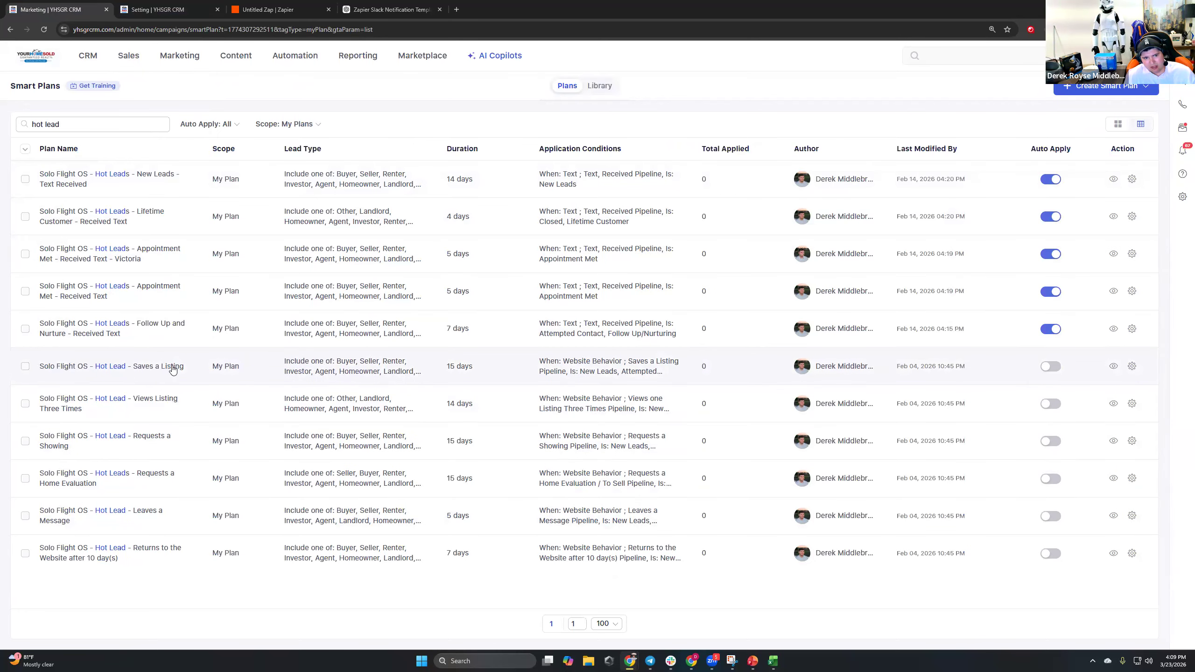
Preview the Saves a Listing smart plan, including its auto text step, then close the preview.
left_click(175, 367)
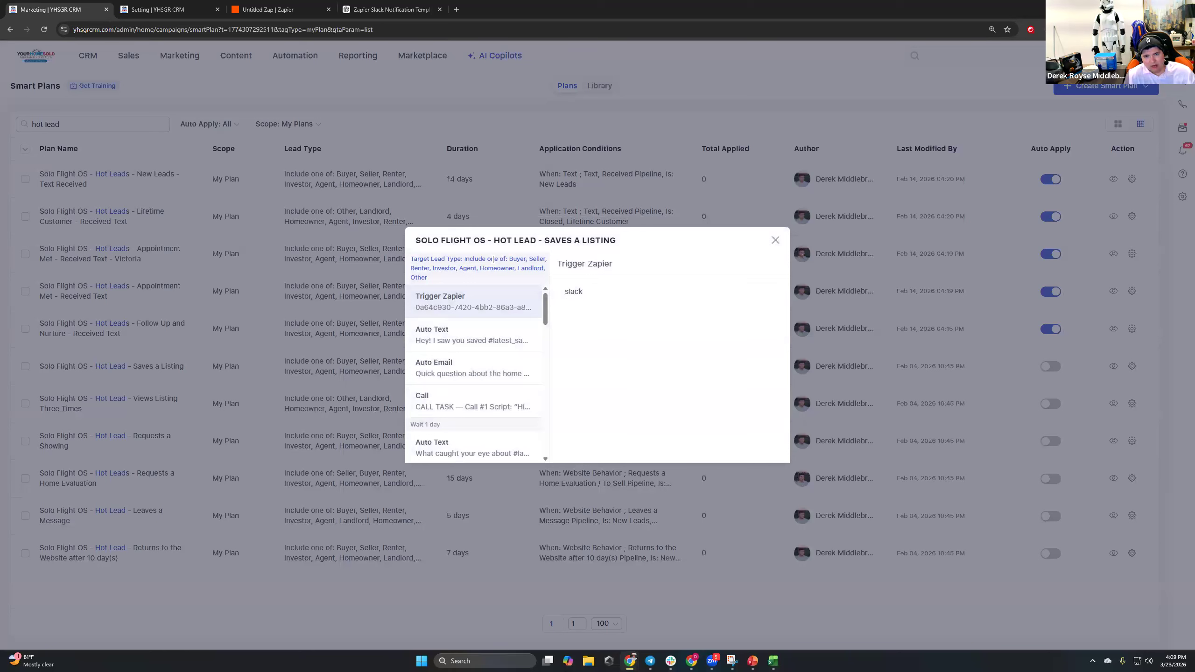
left_click_drag(552, 240, 623, 241)
left_click(579, 276)
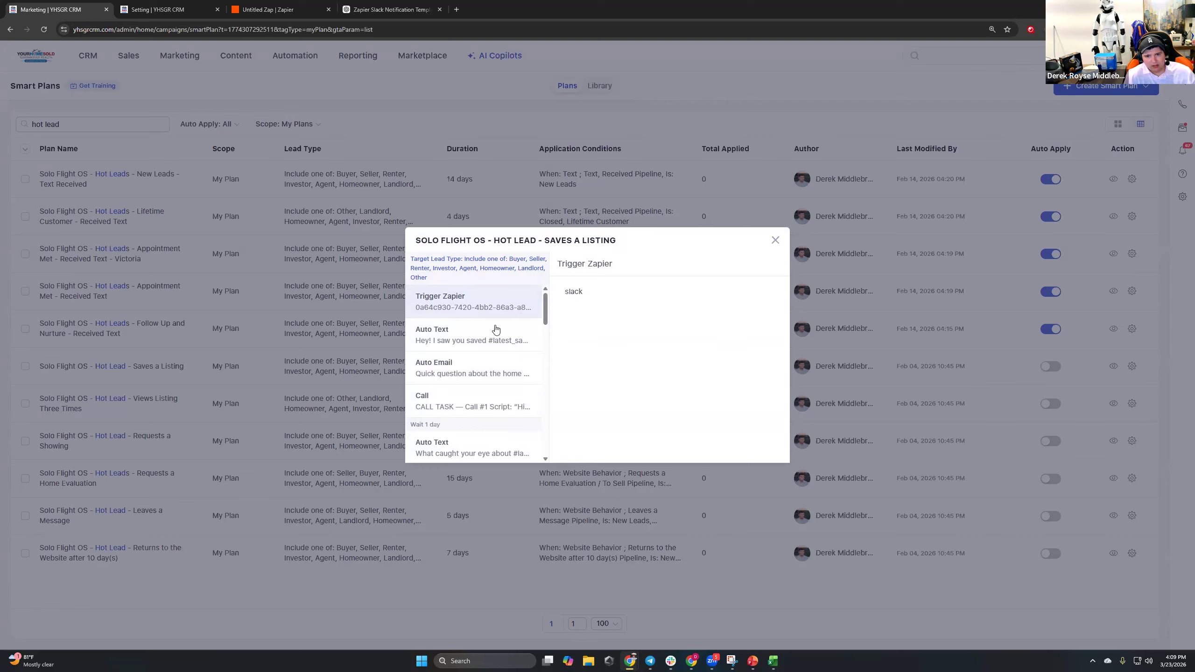
left_click(517, 338)
left_click(775, 241)
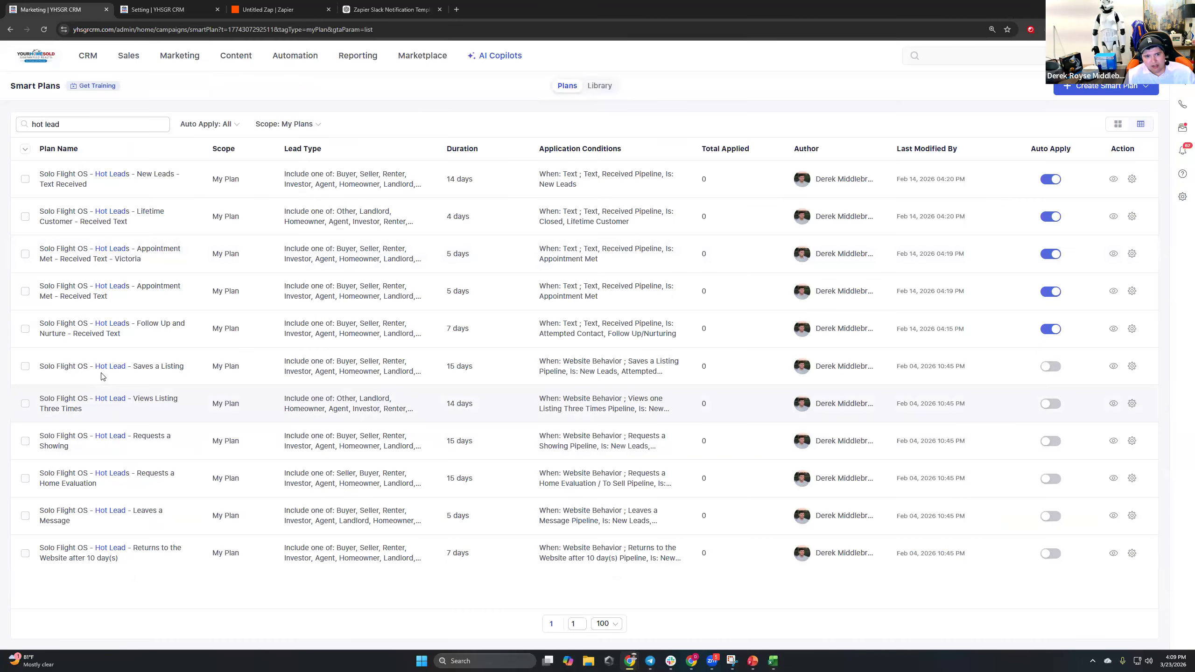
left_click(141, 367)
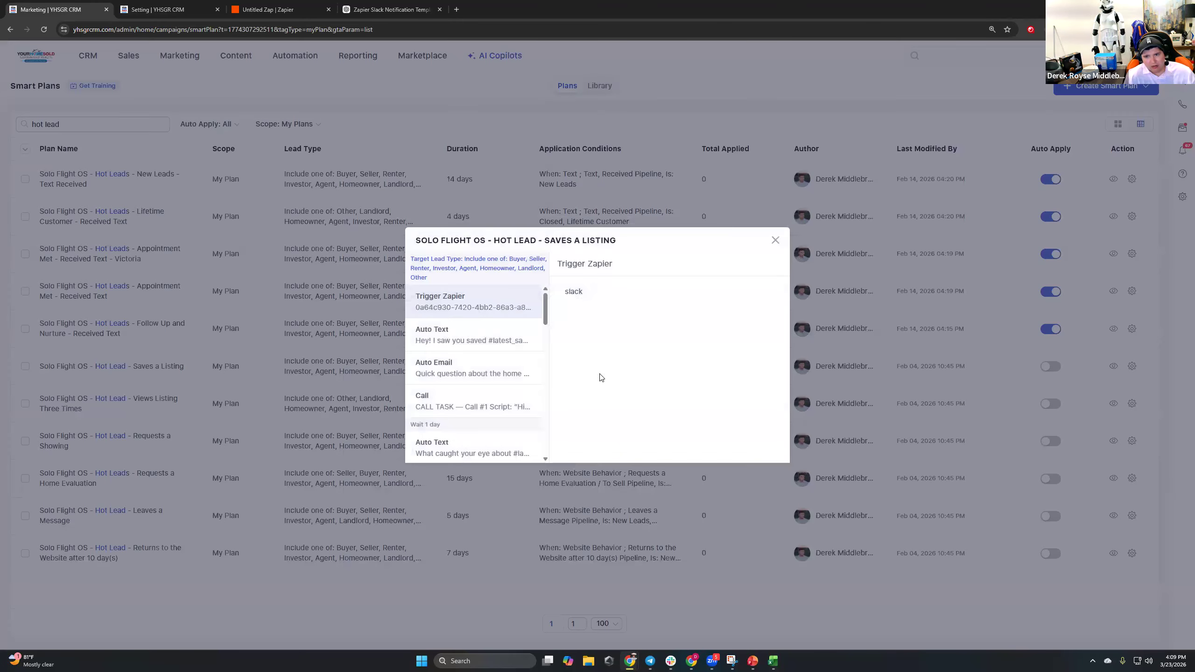
left_click(781, 244)
left_click(146, 372)
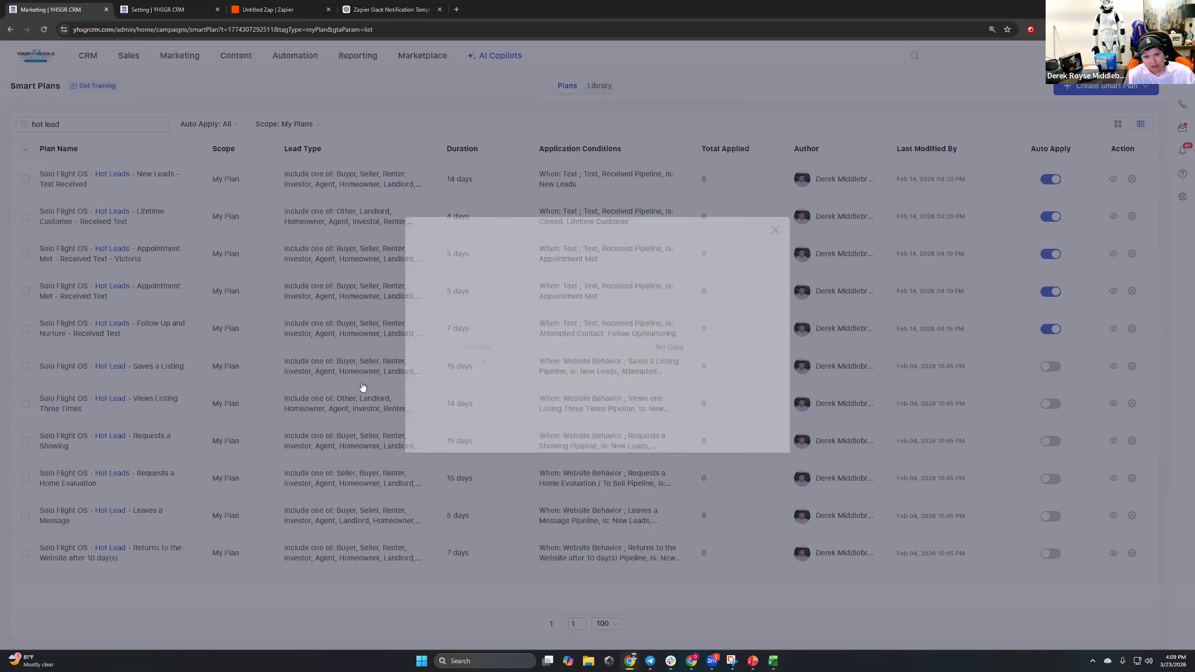
left_click(817, 246)
Switch off Auto Apply for the Follow Up and Nurture – Received Text plan and preview it.
left_click(1050, 328)
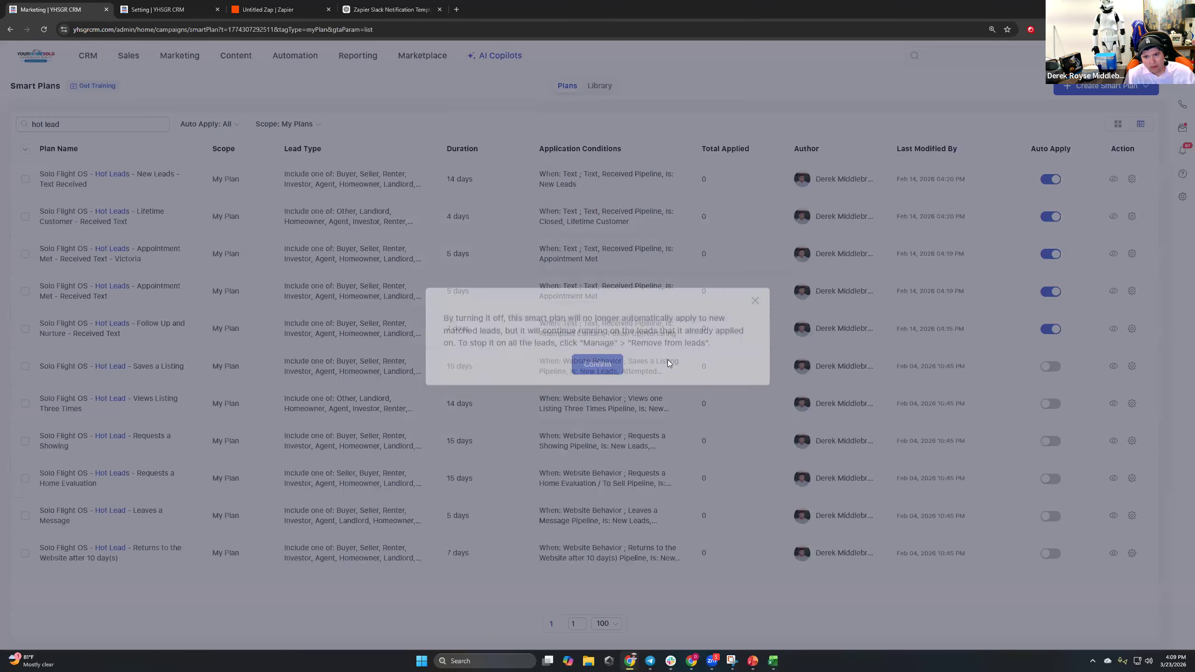
left_click(595, 372)
left_click(117, 325)
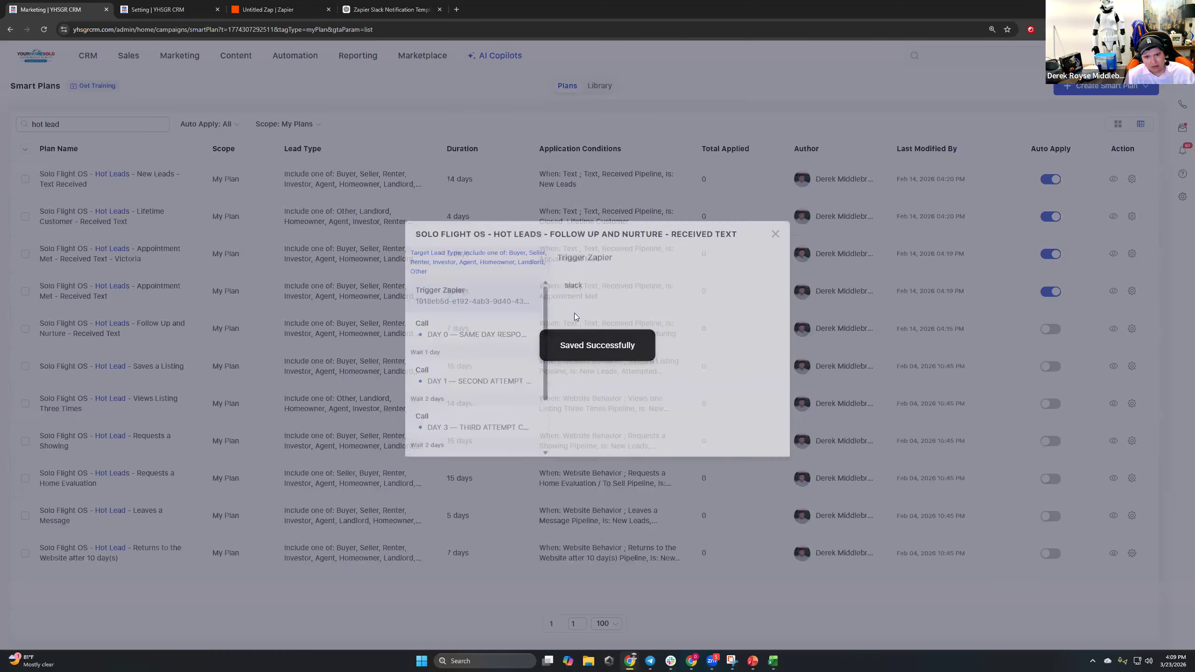
left_click(369, 9)
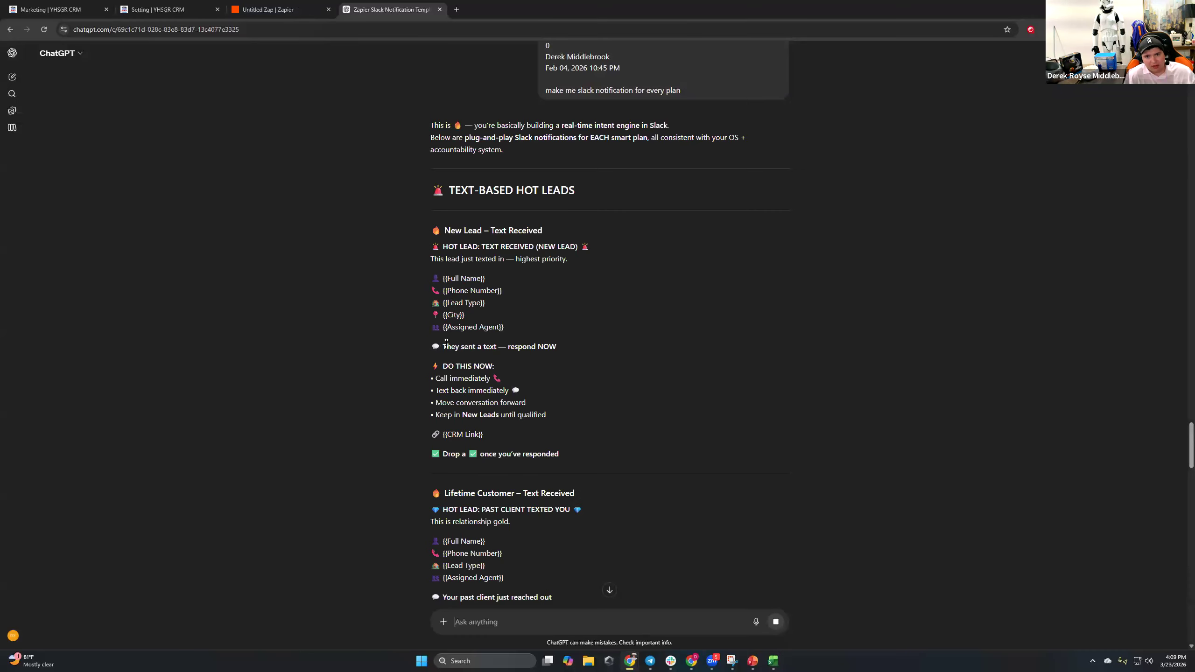
Scroll through ChatGPT's alert templates past the Appointment Met section, zooming the page out.
scroll(566, 340, "up", 3)
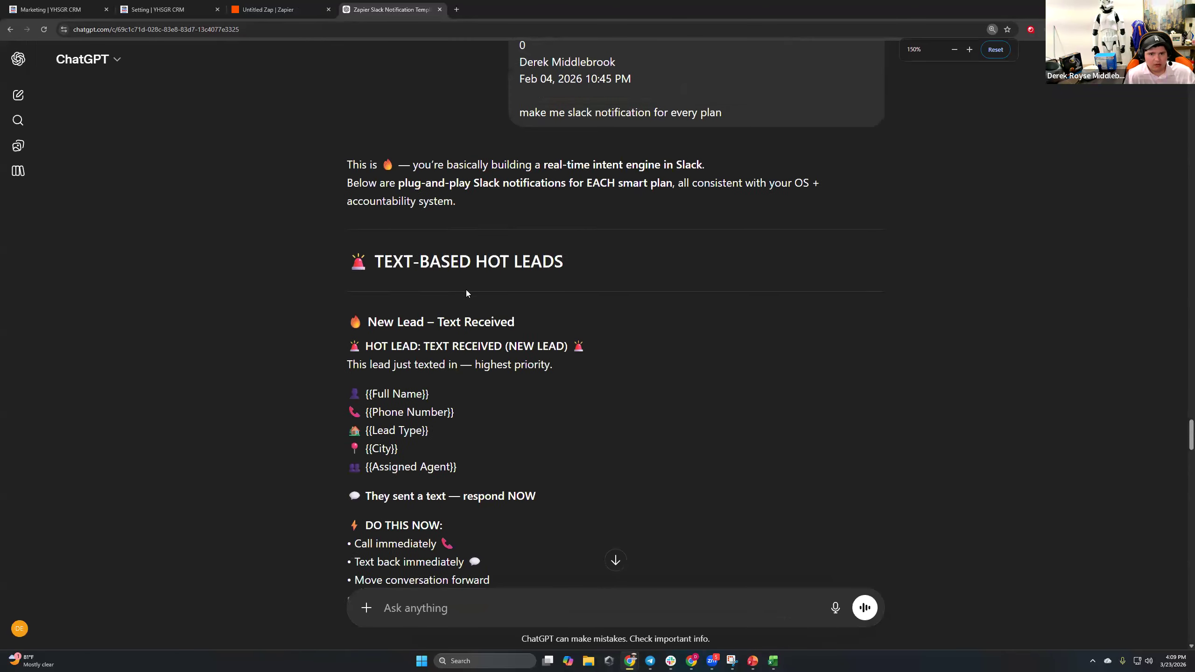
scroll(467, 292, "down", 2)
left_click_drag(472, 373, 600, 199)
scroll(482, 334, "down", 6)
left_click(594, 211)
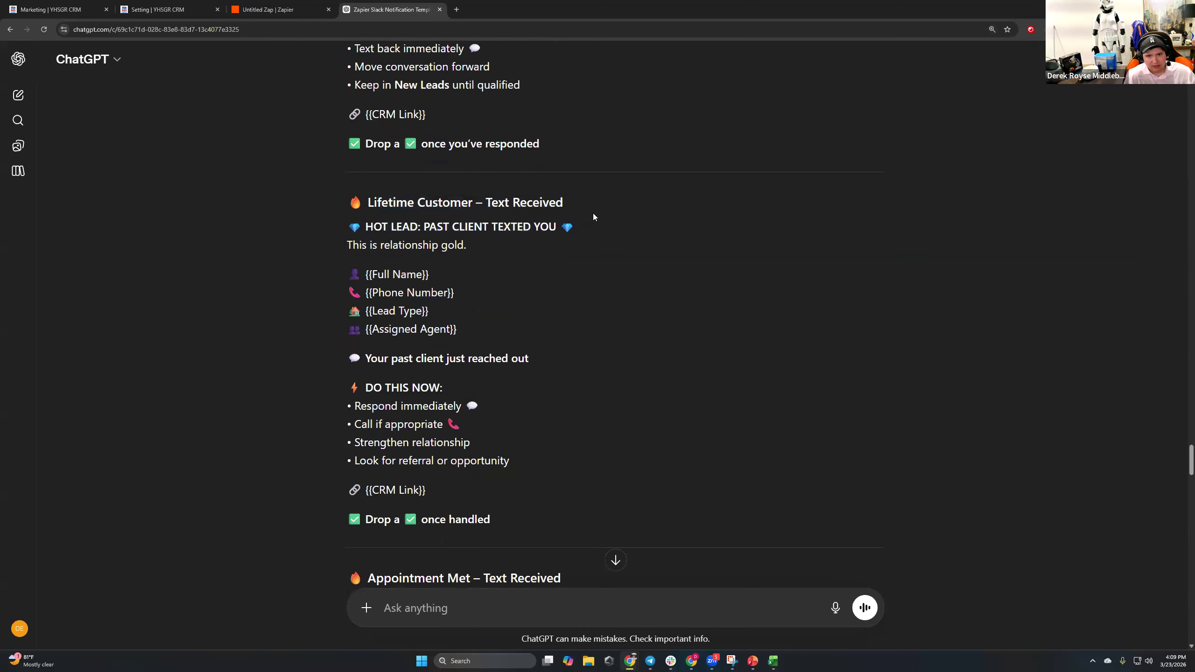
scroll(490, 206, "up", 5)
left_click_drag(447, 180, 549, 187)
scroll(546, 190, "down", 7)
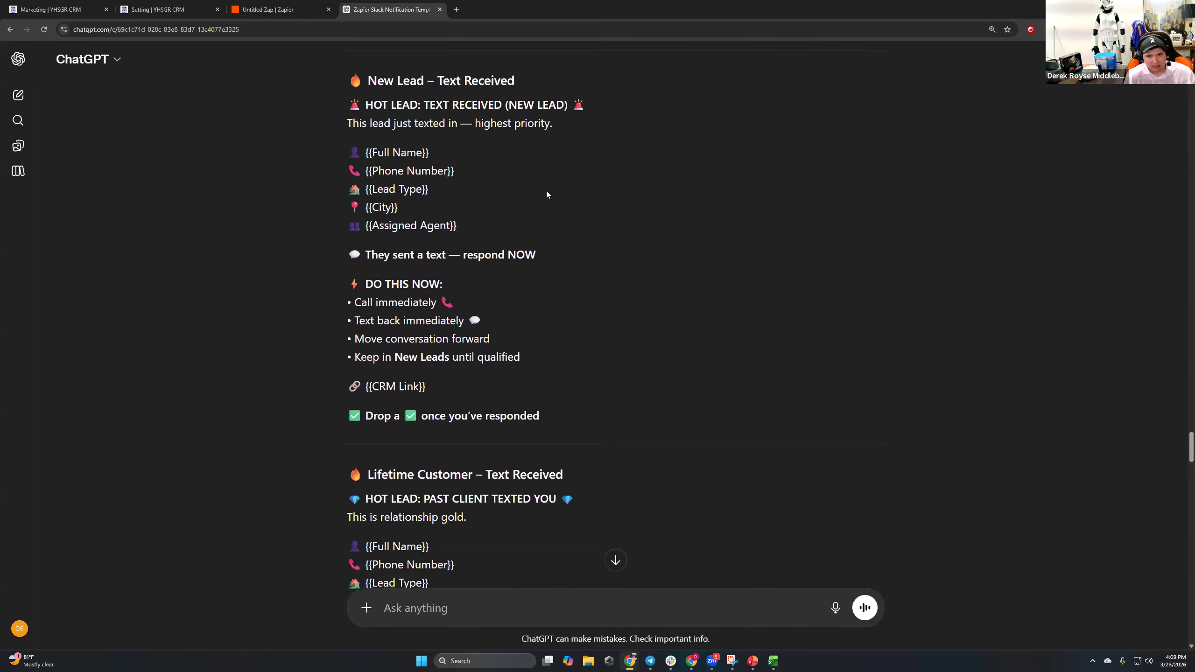
scroll(519, 207, "down", 4)
left_click_drag(348, 204, 534, 247)
left_click(497, 278)
scroll(497, 278, "down", 2)
key("ctrl+minus")
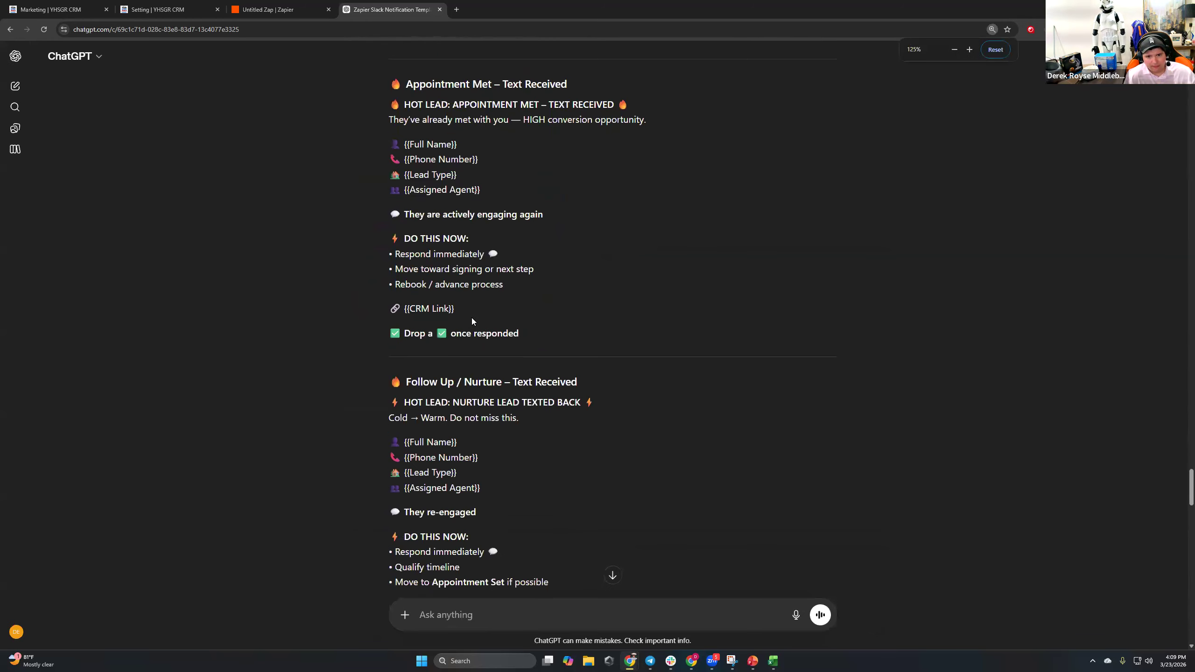
scroll(472, 318, "down", 5)
left_click_drag(388, 258, 619, 256)
left_click(619, 256)
scroll(588, 239, "down", 7)
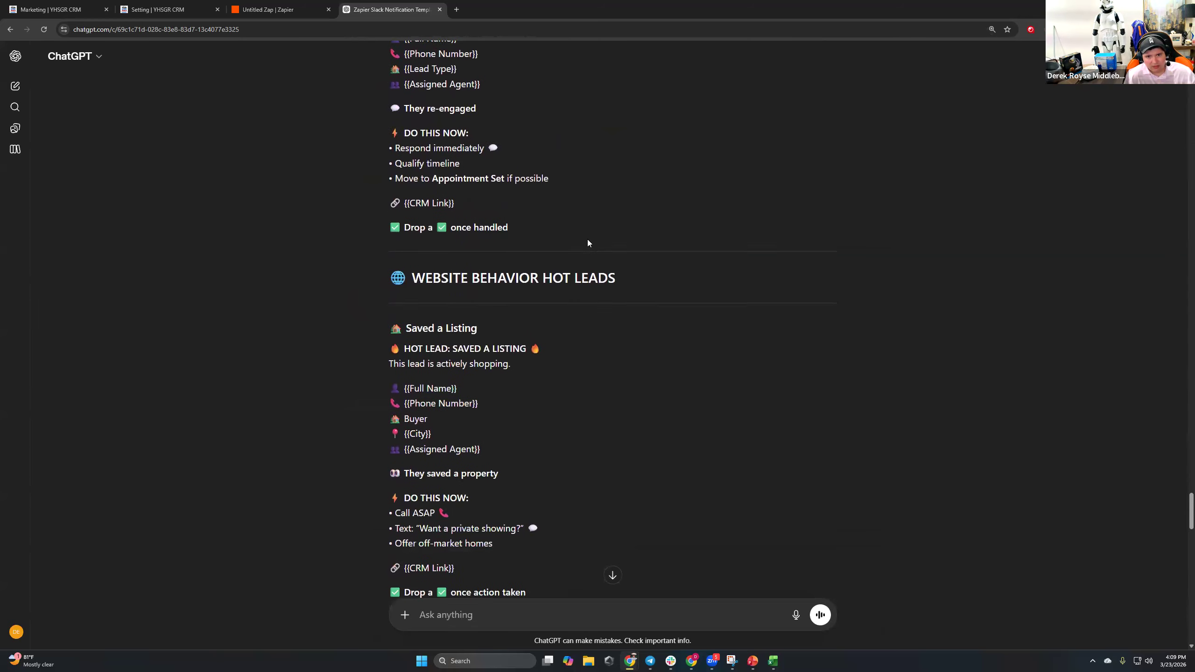
Highlight the Saved a Listing, Viewed Same Home 3X, Showing Request and Seller Requested Home Value lines.
triple_click(543, 256)
left_click(541, 256)
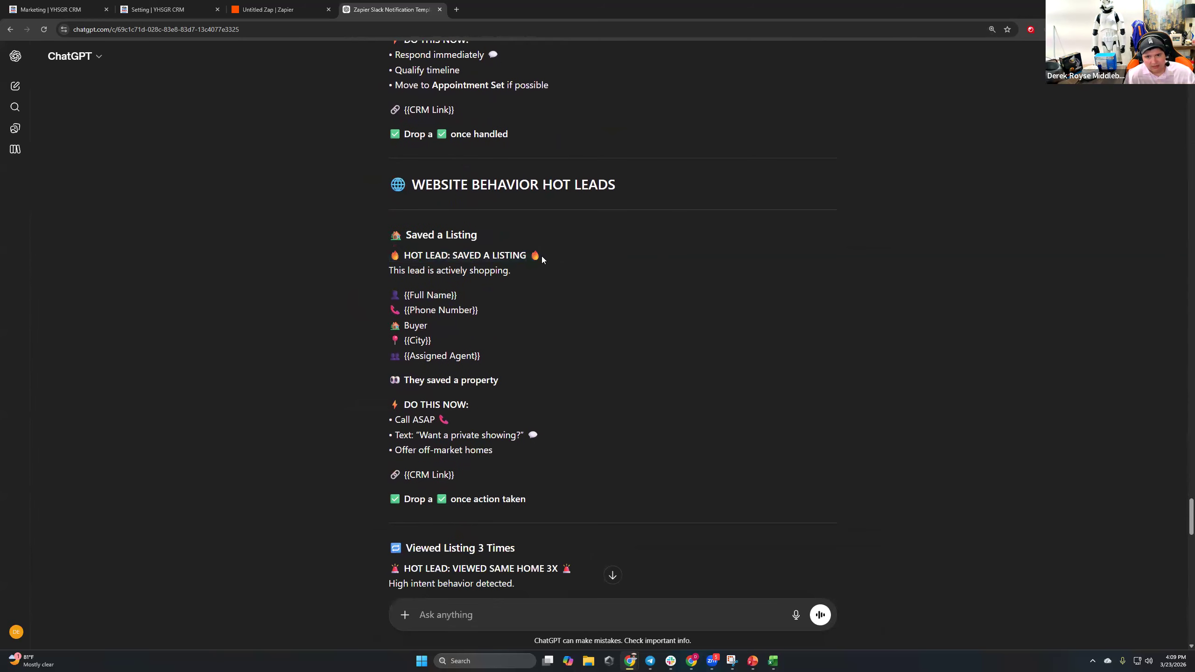
scroll(542, 257, "down", 5)
triple_click(587, 330)
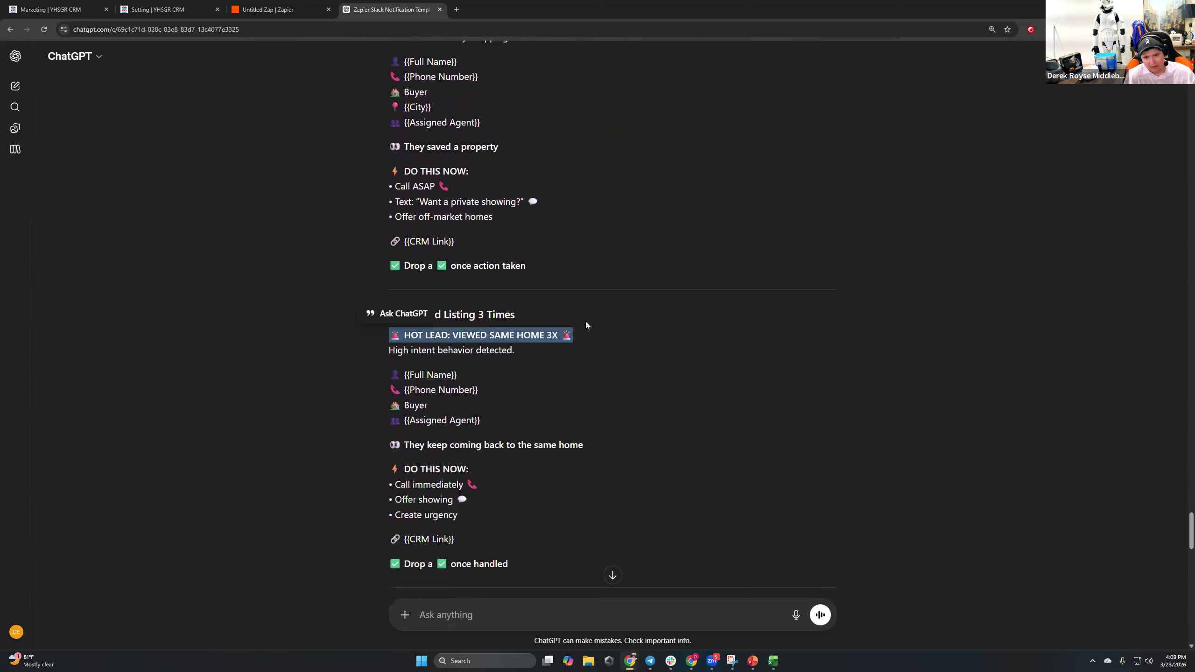
left_click(586, 325)
scroll(583, 320, "down", 5)
triple_click(576, 304)
left_click(576, 300)
scroll(550, 276, "down", 5)
scroll(513, 301, "down", 2)
triple_click(647, 293)
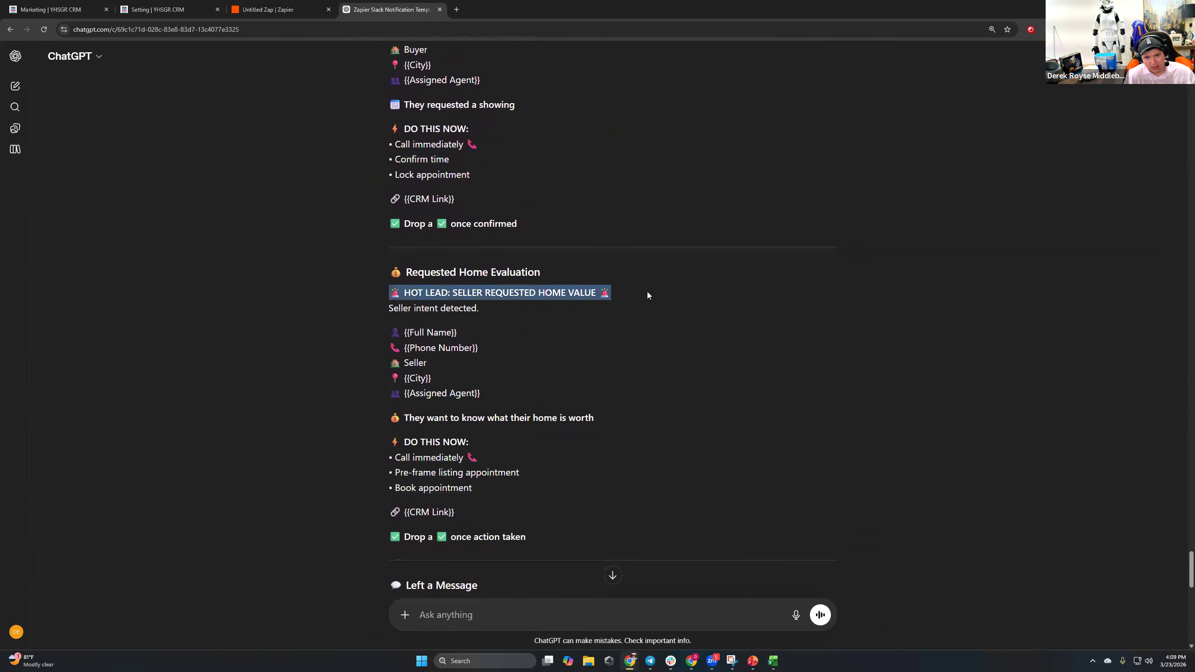
left_click(647, 291)
scroll(518, 301, "down", 6)
Highlight the Left a Message, return-visit and optional add-ons text, then bring up Slack.
left_click_drag(382, 279, 562, 278)
left_click(560, 281)
scroll(560, 278, "down", 6)
left_click_drag(382, 282, 575, 281)
left_click(575, 280)
scroll(566, 272, "down", 6)
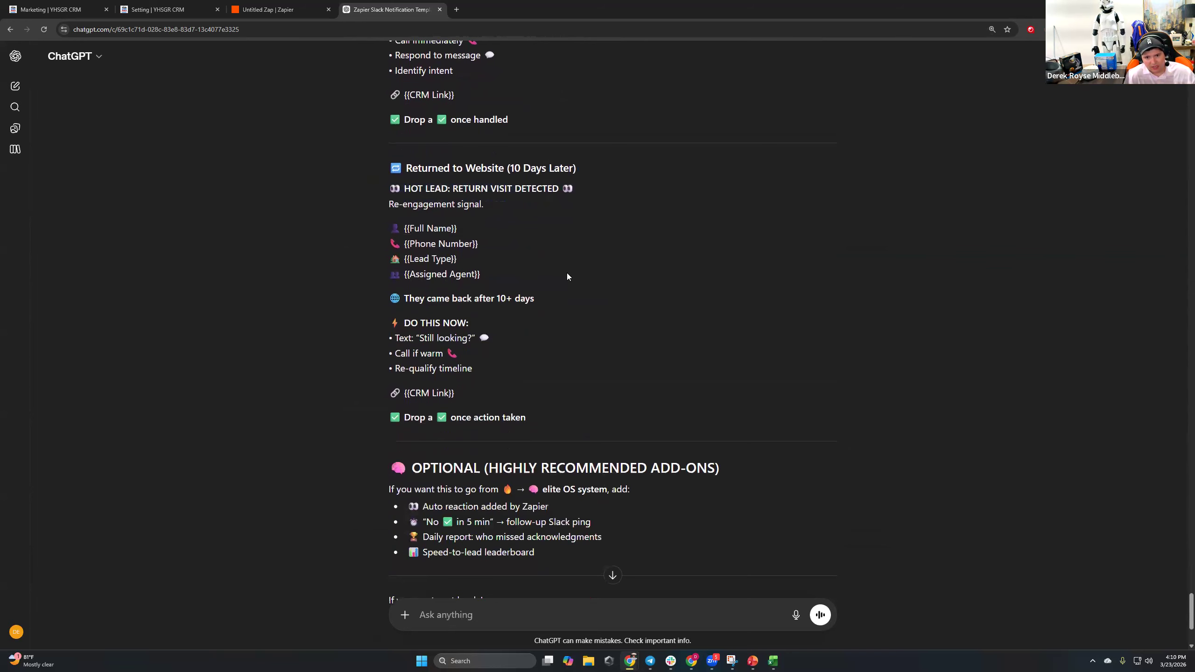
left_click_drag(574, 356, 523, 269)
left_click(522, 307)
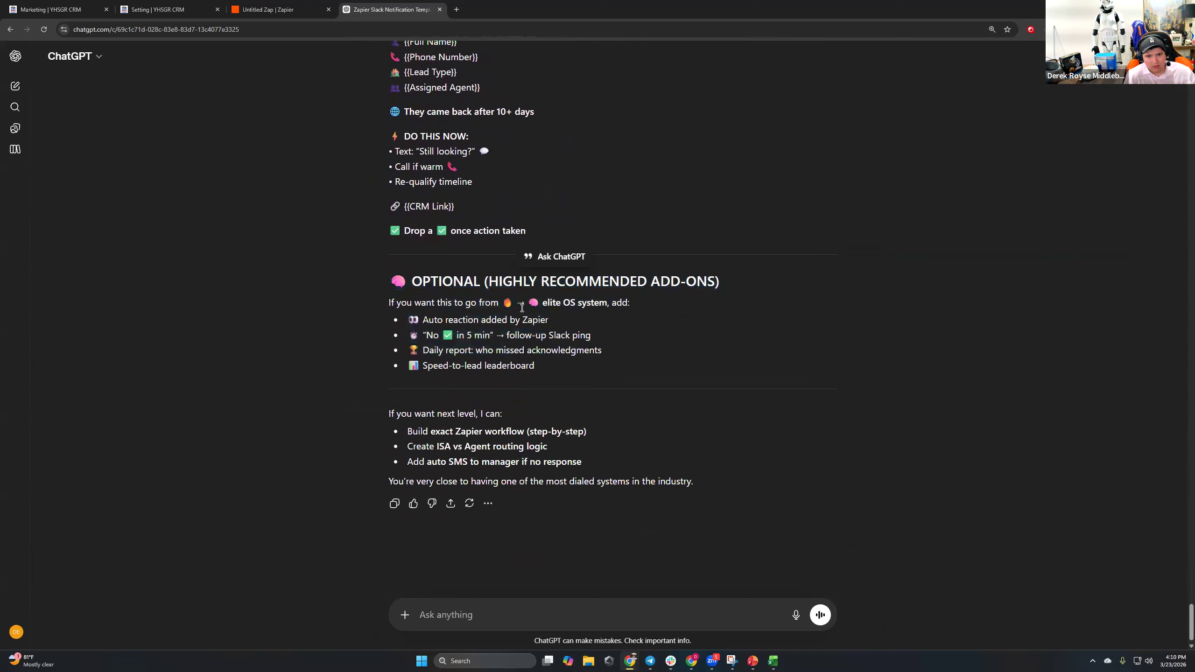
scroll(467, 203, "up", 20)
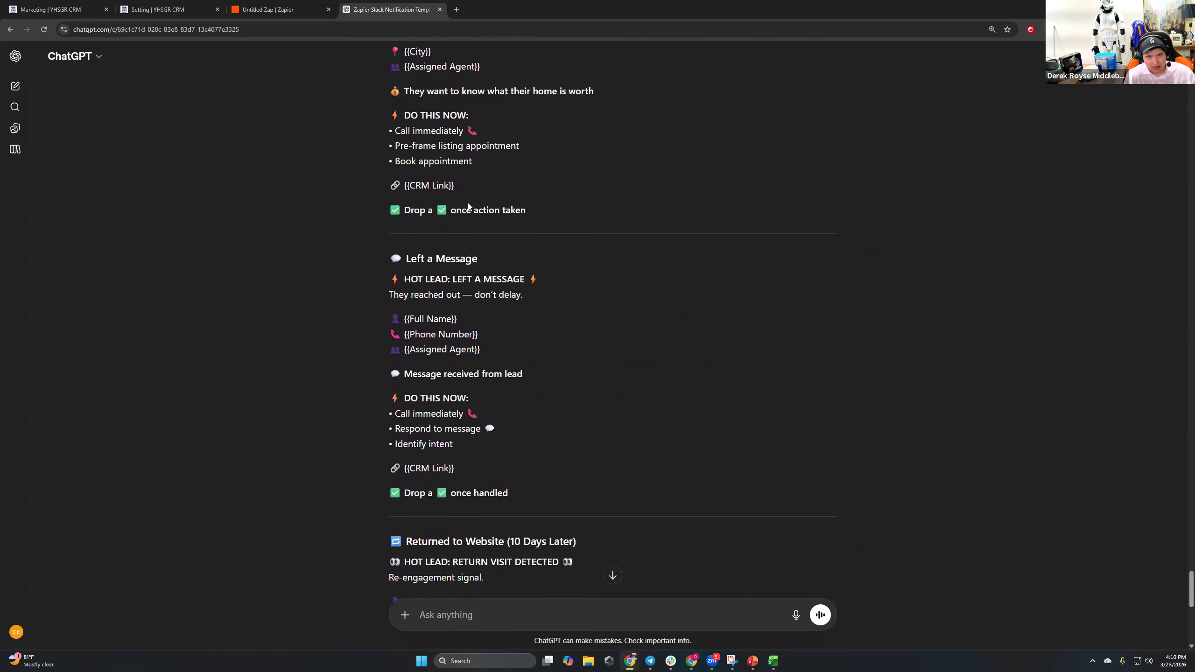
scroll(482, 208, "up", 20)
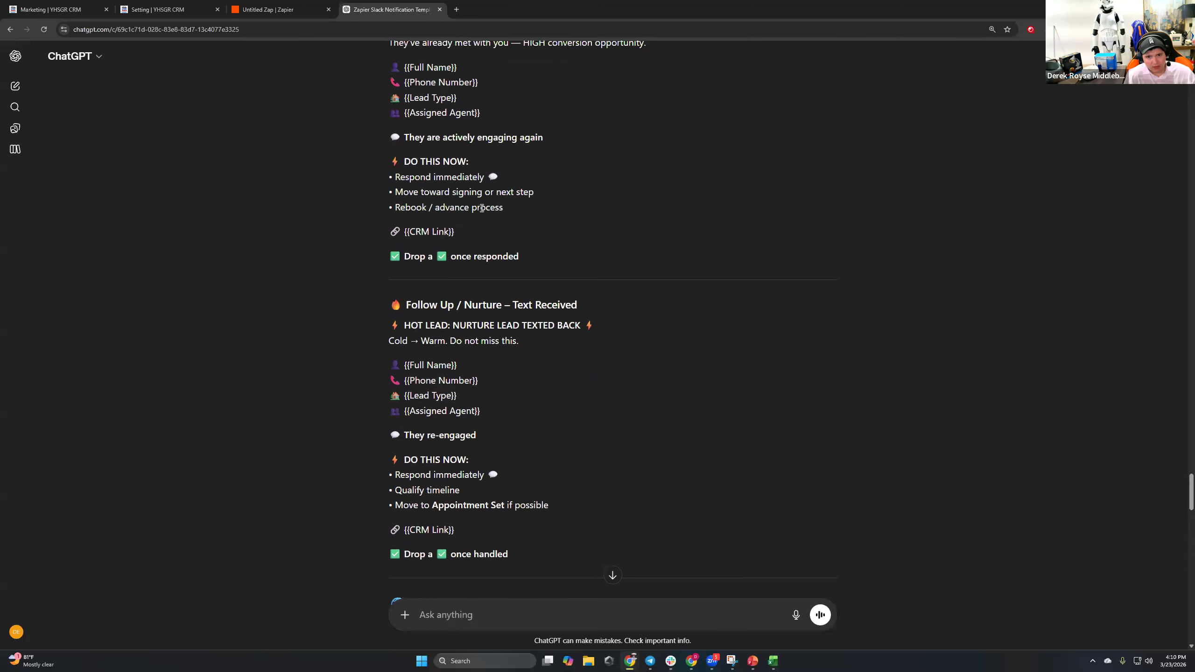
left_click(672, 661)
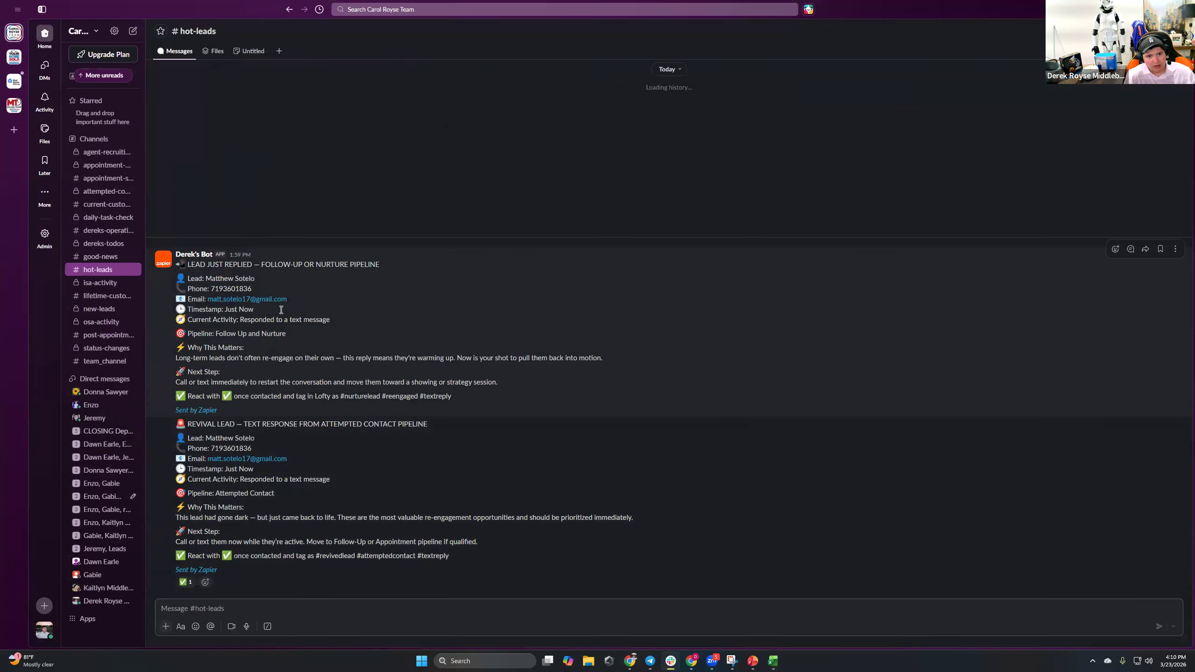
Scroll back through older Zapier bot alerts in #hot-leads, then return to the Untitled Zap.
scroll(342, 324, "up", 10)
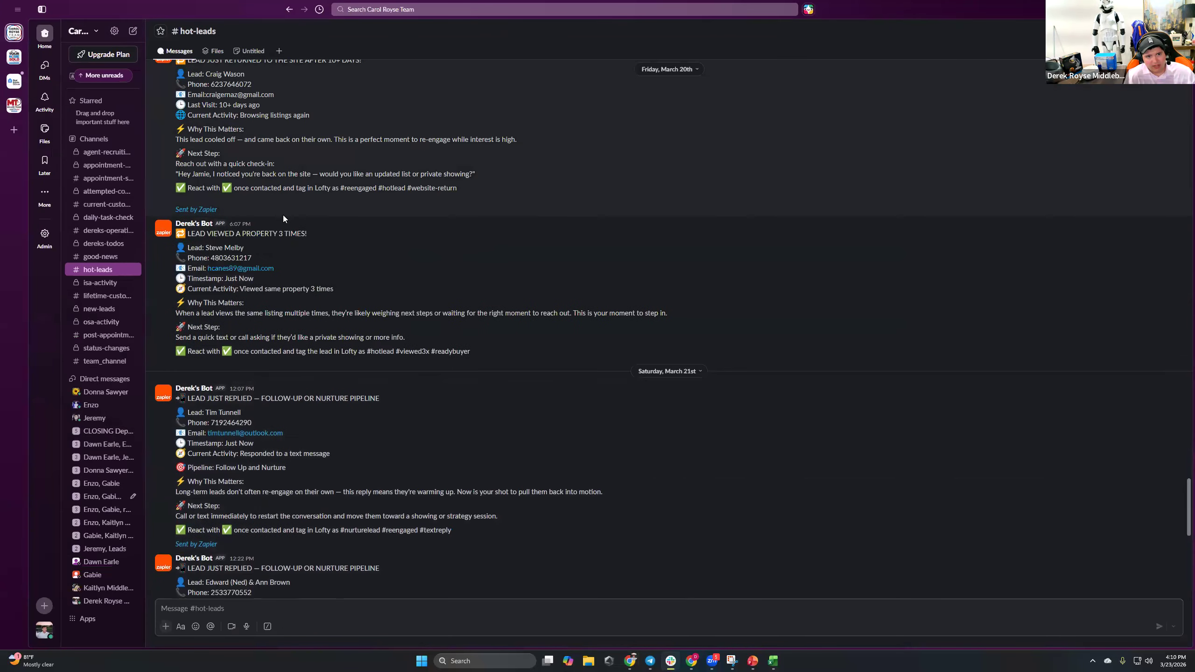
scroll(283, 215, "up", 15)
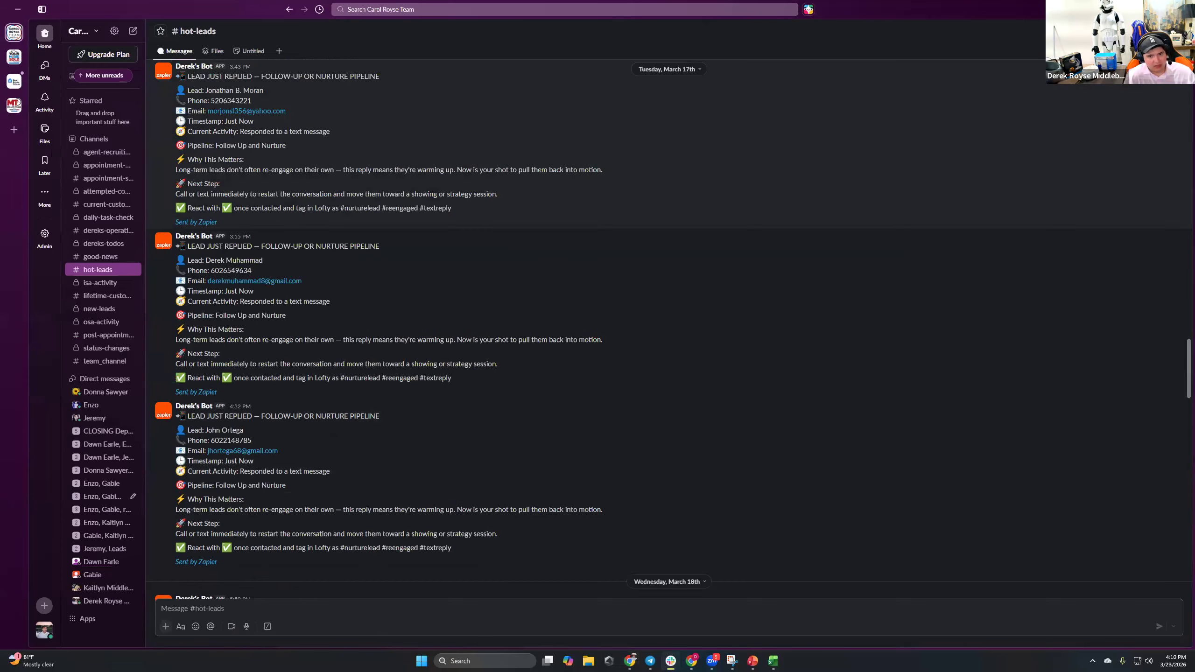
key("alt+Tab")
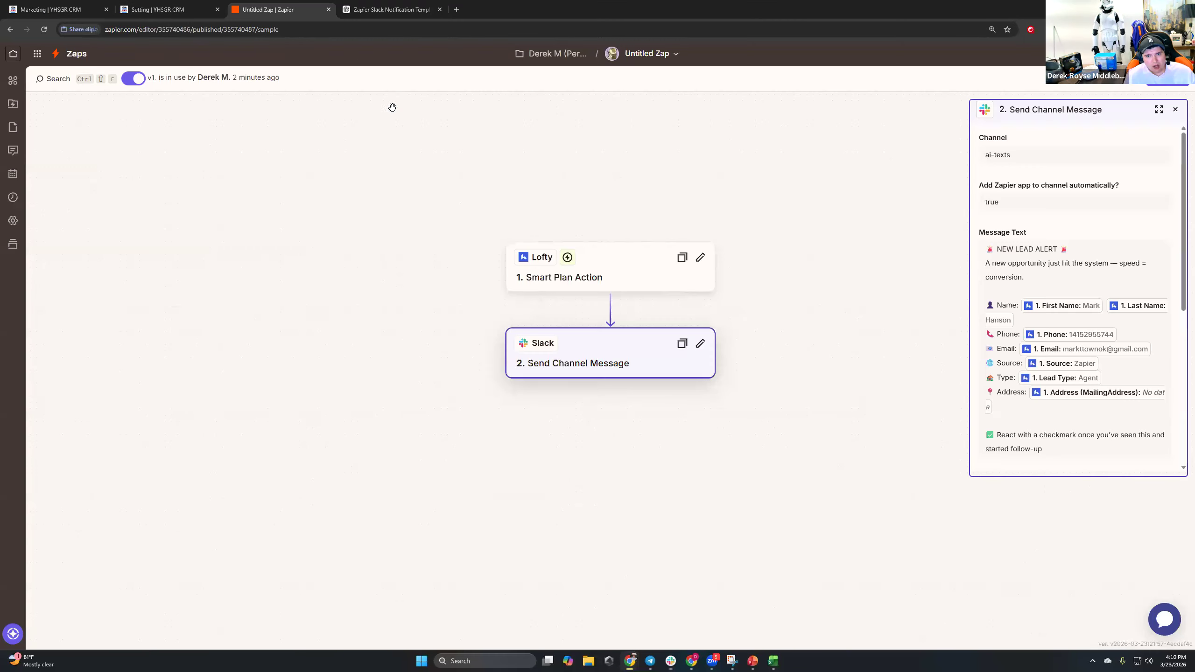
left_click(278, 9)
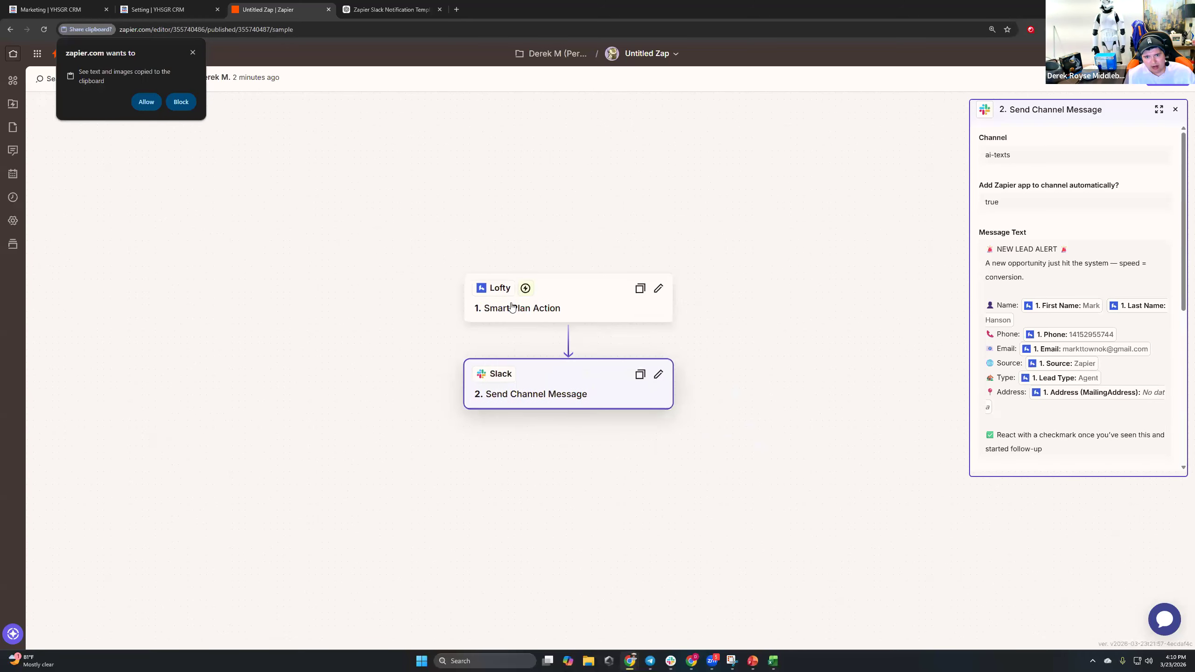
Inspect the Zap's Lofty trigger and Slack message step cards, dismiss the clipboard prompt, and return to Lofty.
left_click(577, 306)
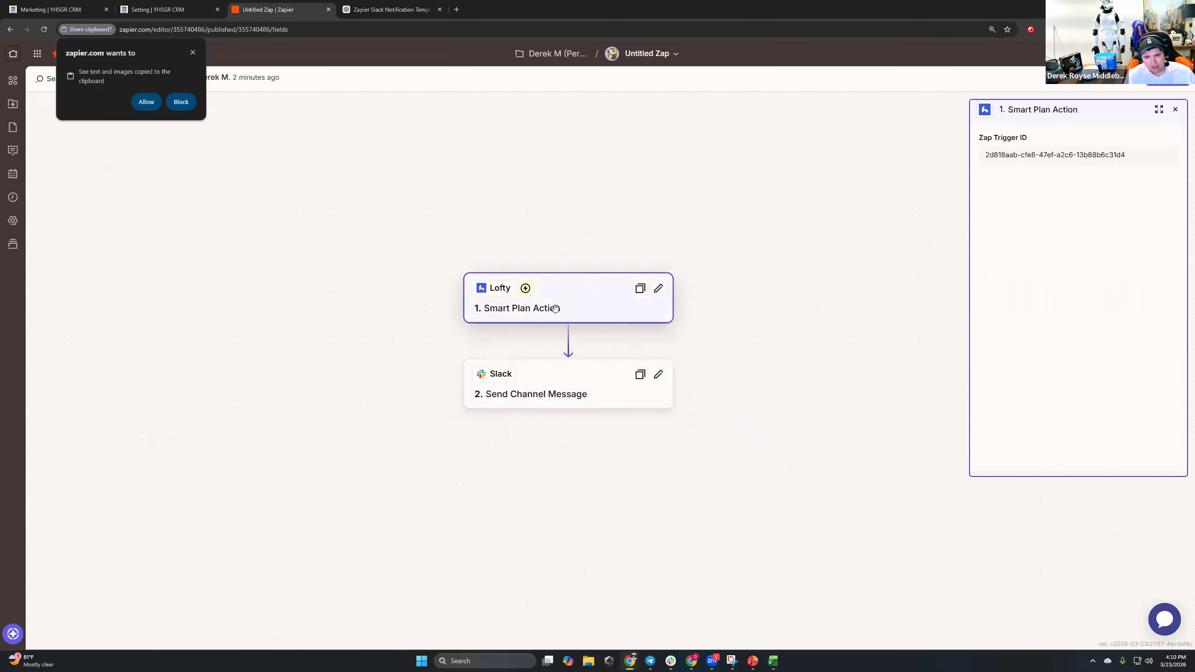
left_click(644, 391)
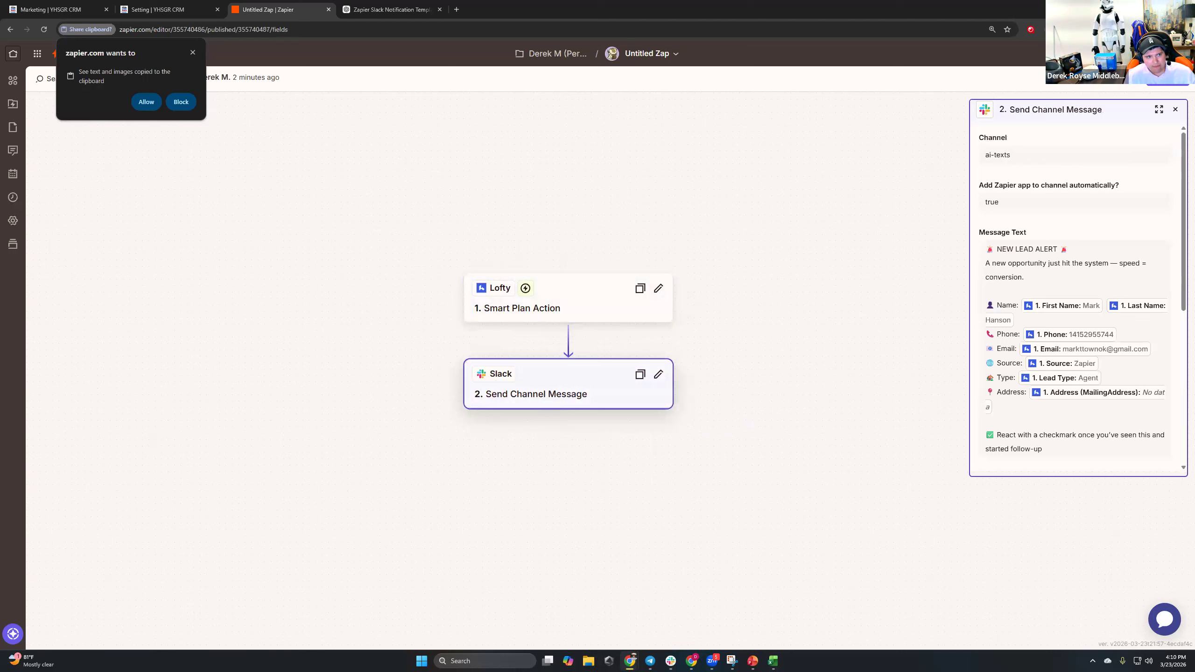
left_click(193, 53)
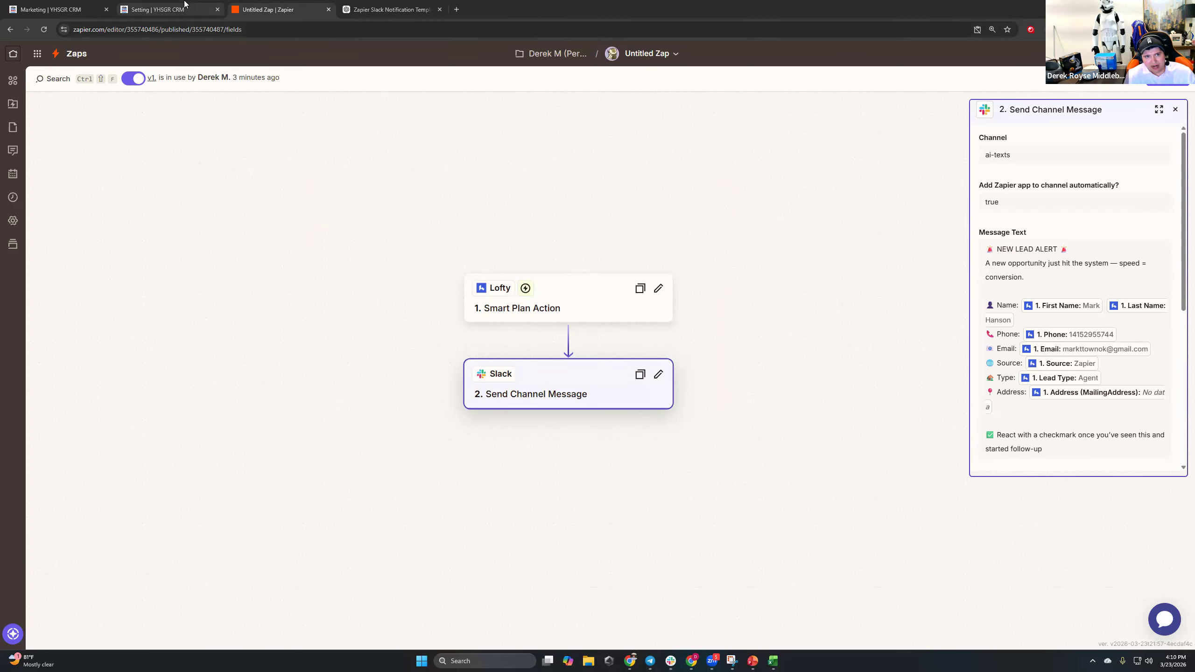
left_click(155, 10)
left_click(51, 9)
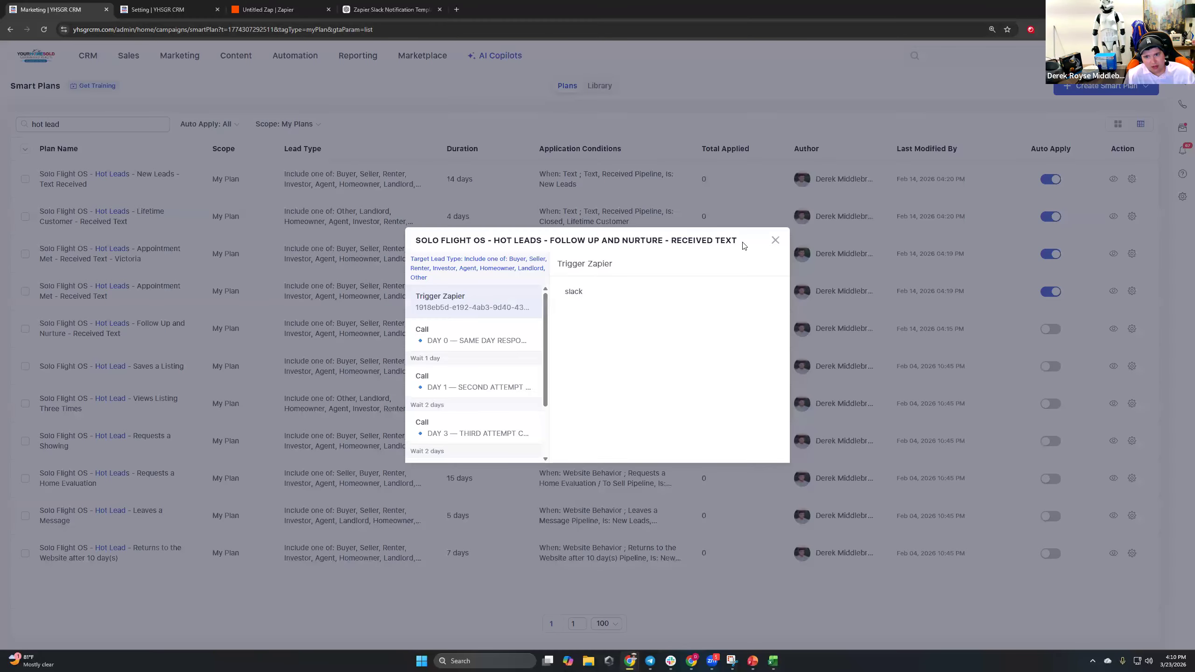
Open the New Leads – Text Received plan for editing and show its action steps.
left_click(775, 241)
left_click(1132, 179)
left_click(1087, 200)
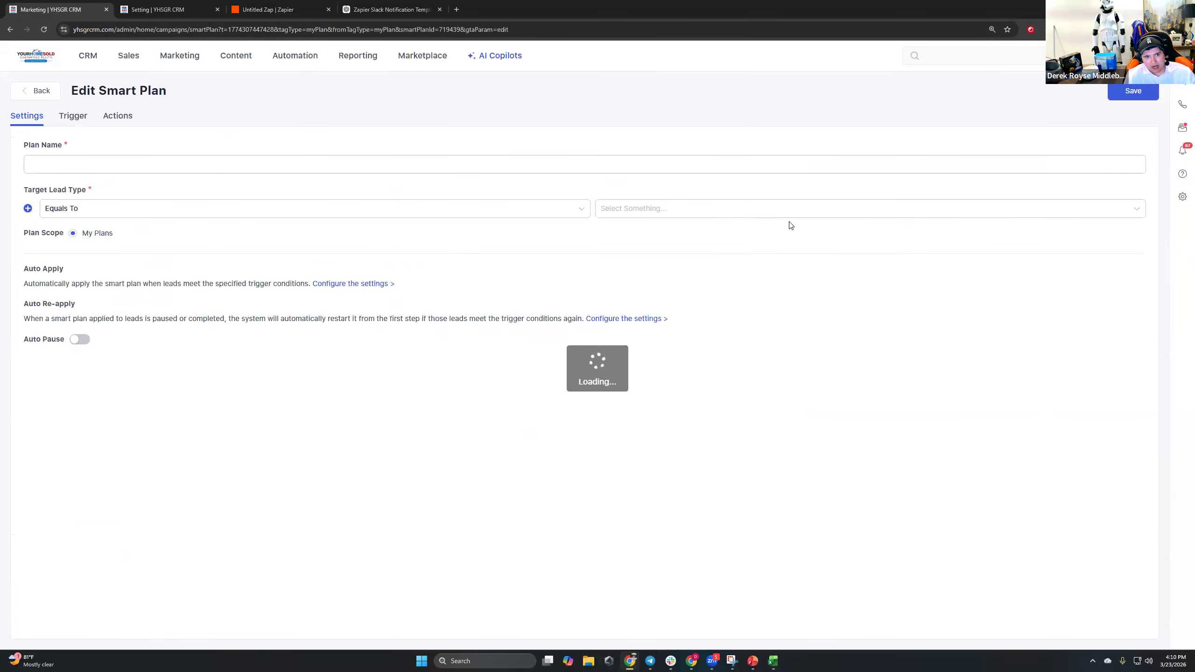
left_click(118, 116)
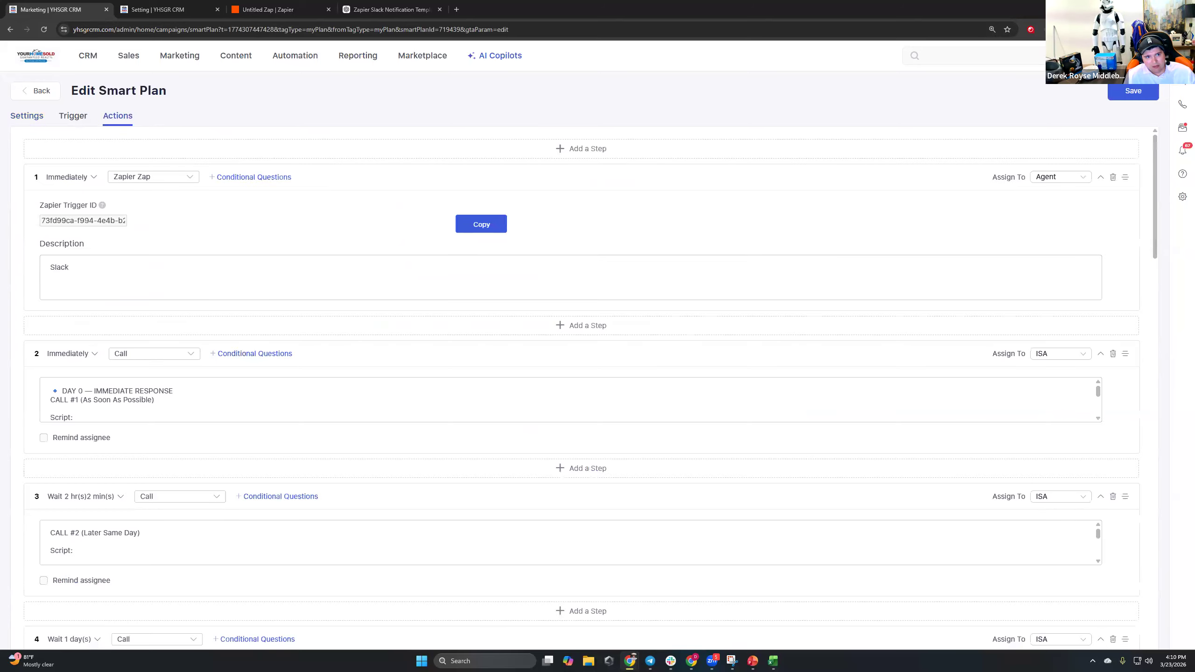
Outline the Zapier Trigger ID and Agent assignment in red, with arrows linking them to the Zap.
left_click_drag(29, 191, 139, 236)
left_click_drag(1141, 196, 981, 153)
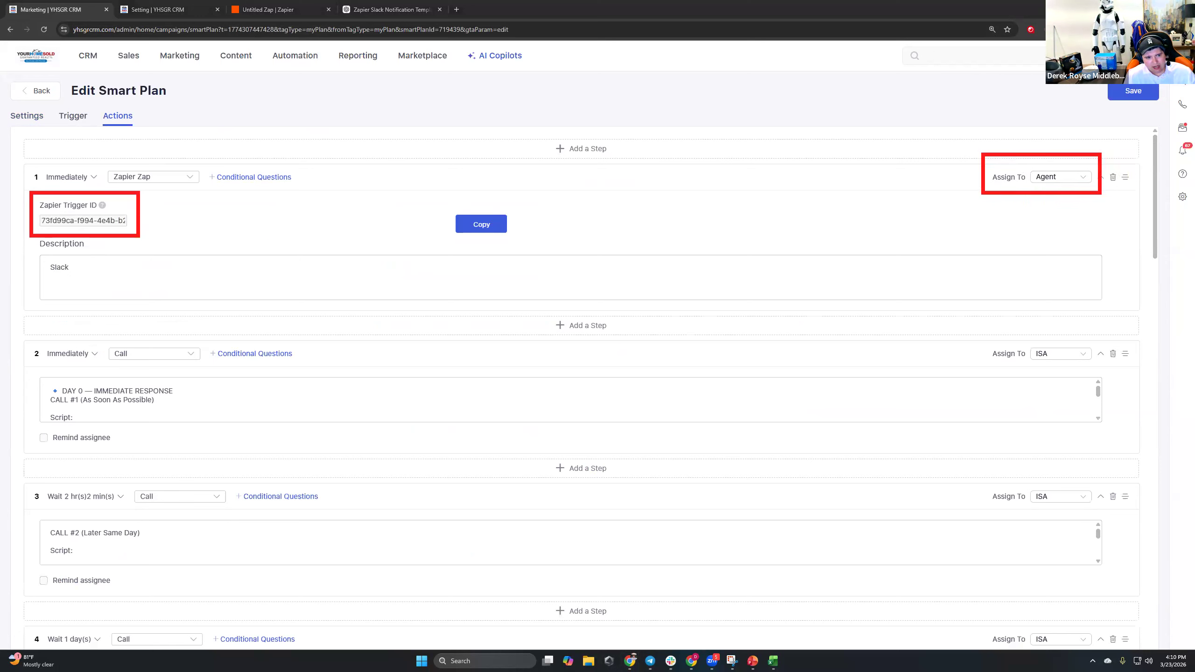
left_click_drag(611, 134, 157, 213)
left_click_drag(615, 135, 973, 177)
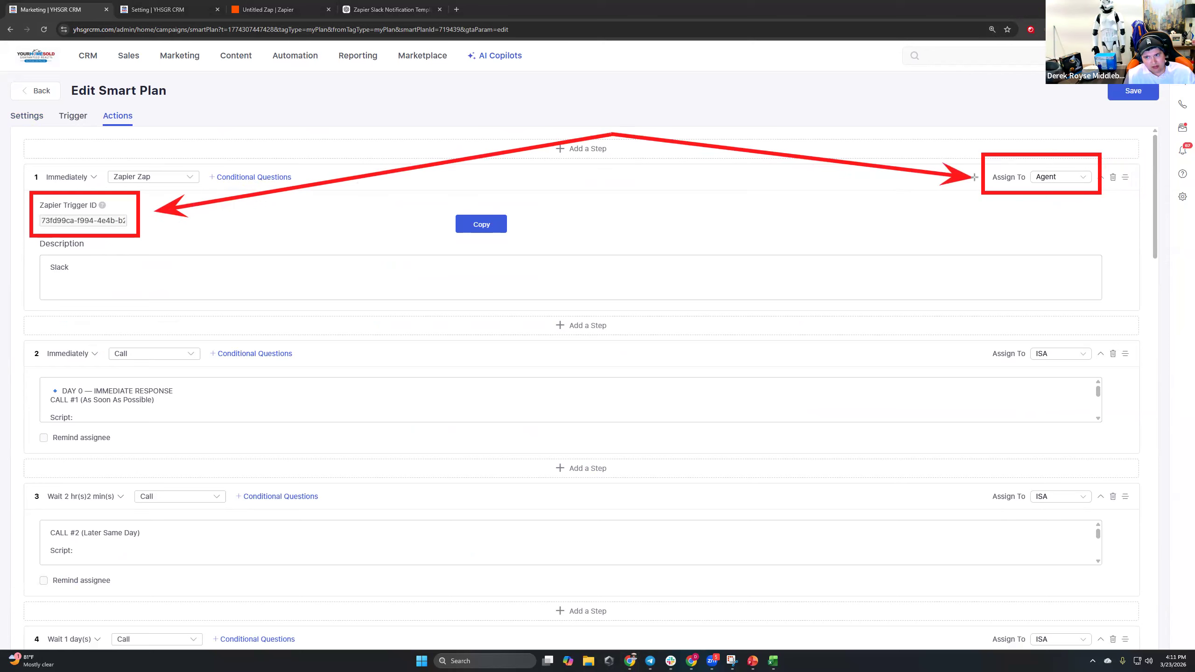
left_click_drag(606, 83, 610, 134)
left_click_drag(607, 83, 297, 14)
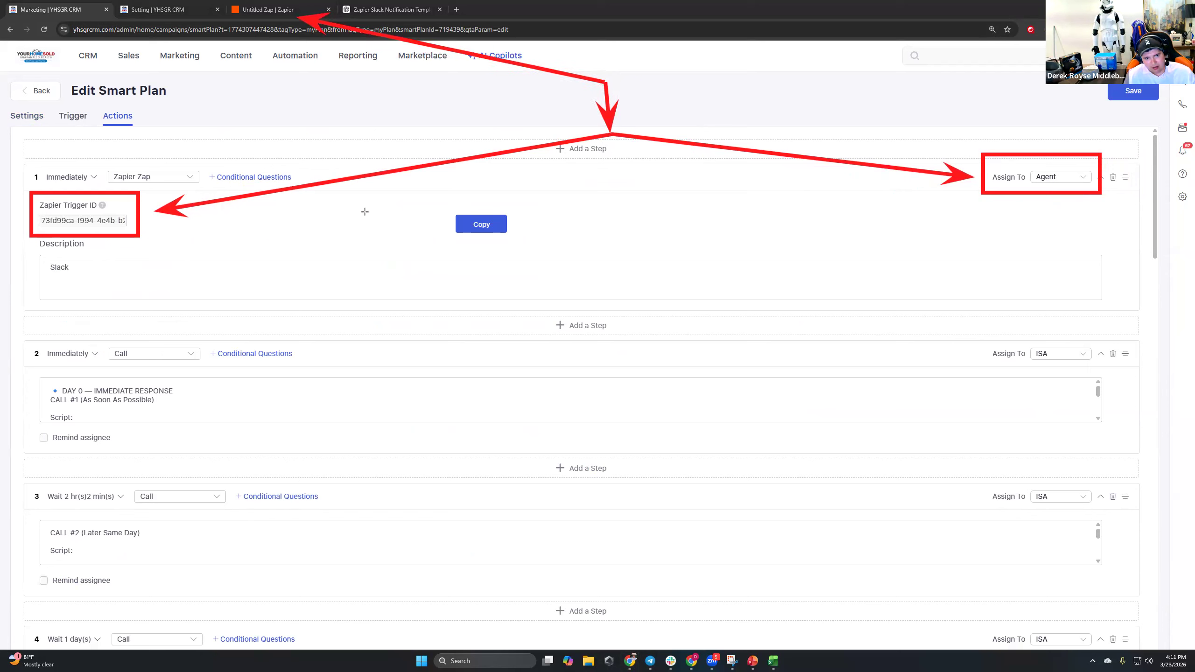
Add more arrows emphasising the trigger ID and Agent assignment, then clear all annotations.
left_click_drag(147, 239, 390, 385)
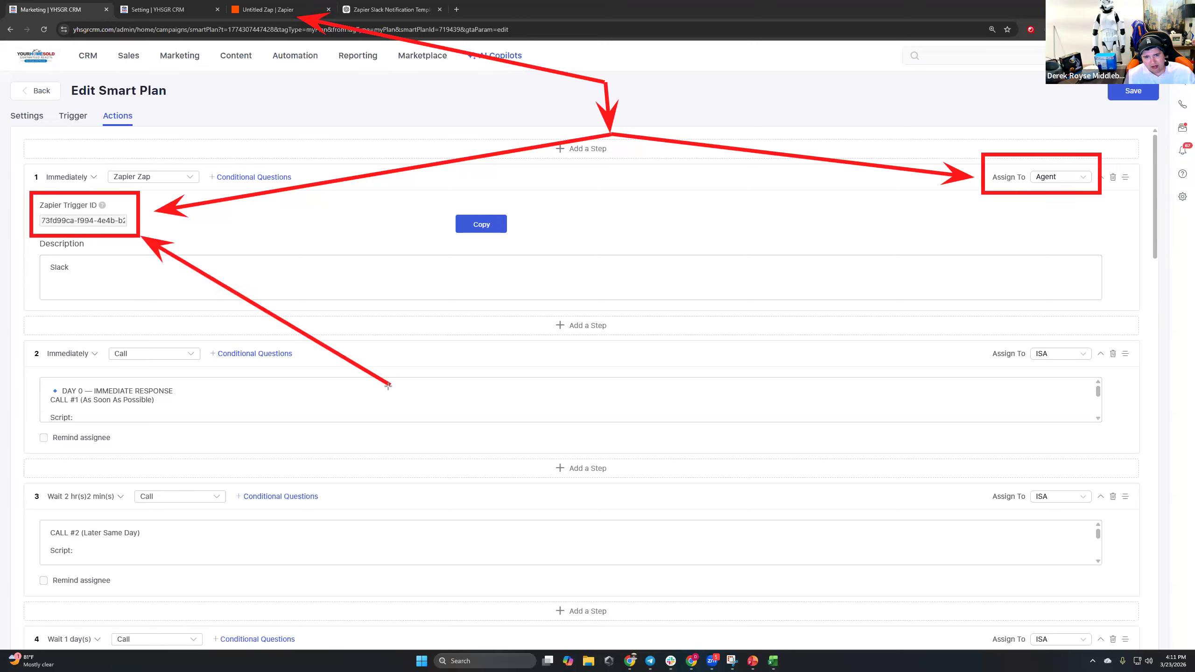
left_click_drag(937, 200, 980, 192)
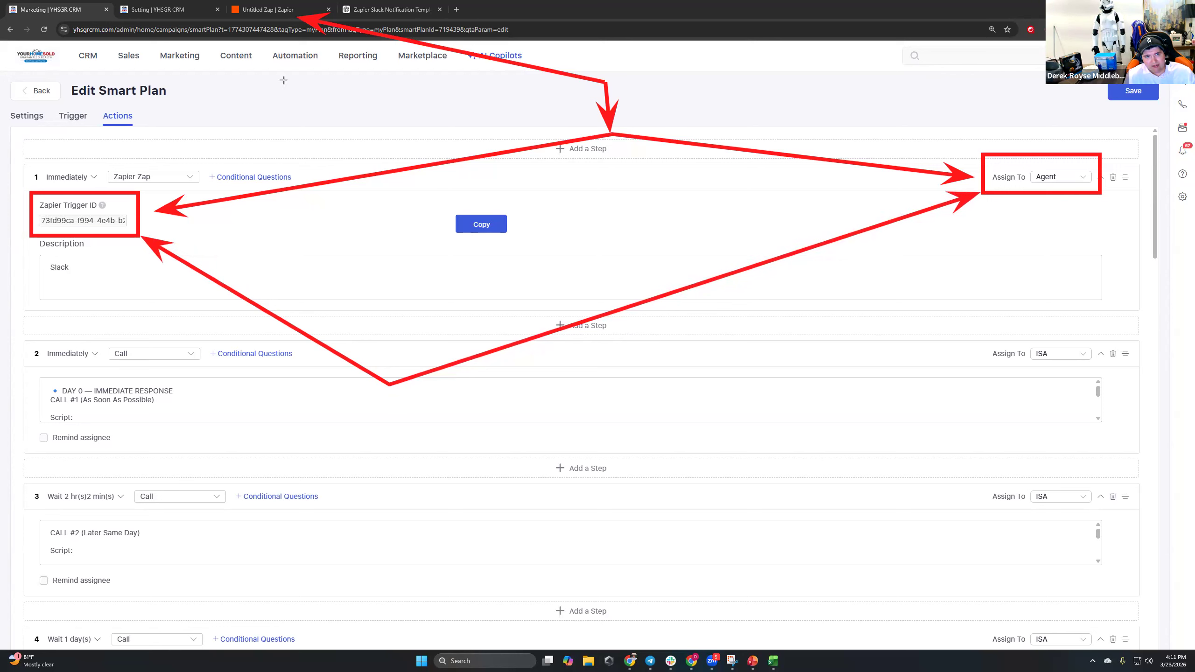
left_click_drag(280, 18, 279, 13)
mouse_move(292, 124)
left_mouse_down()
mouse_move(607, 114)
mouse_move(978, 159)
left_mouse_up()
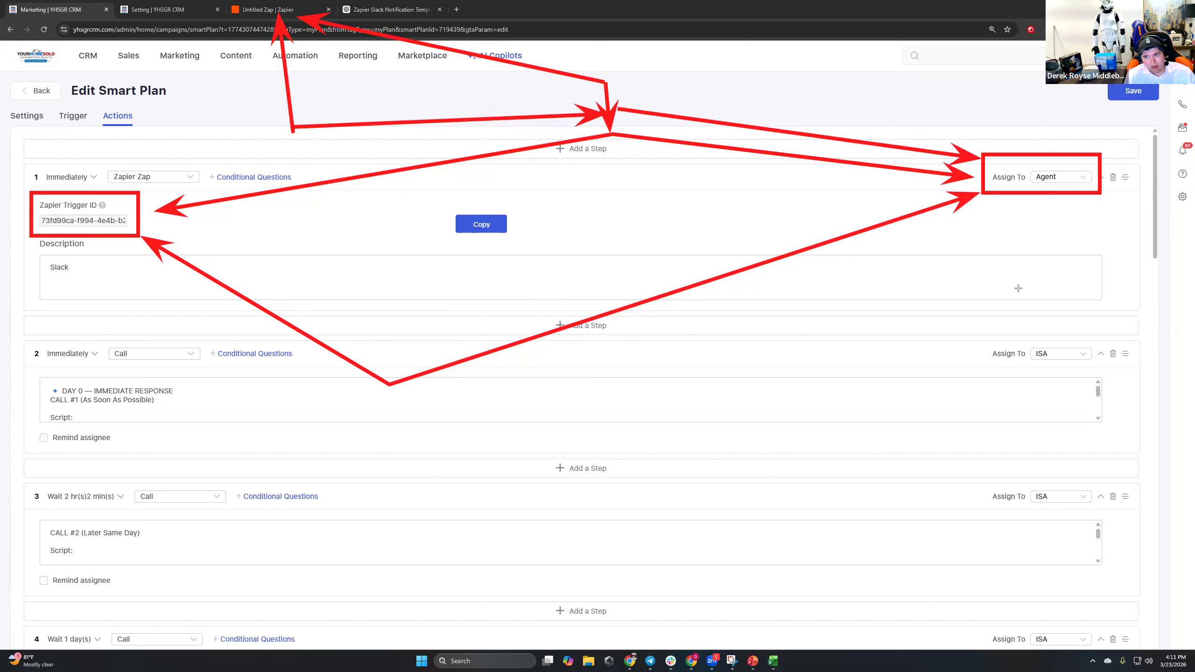
left_click_drag(992, 101, 1006, 145)
left_click_drag(1028, 301, 1030, 205)
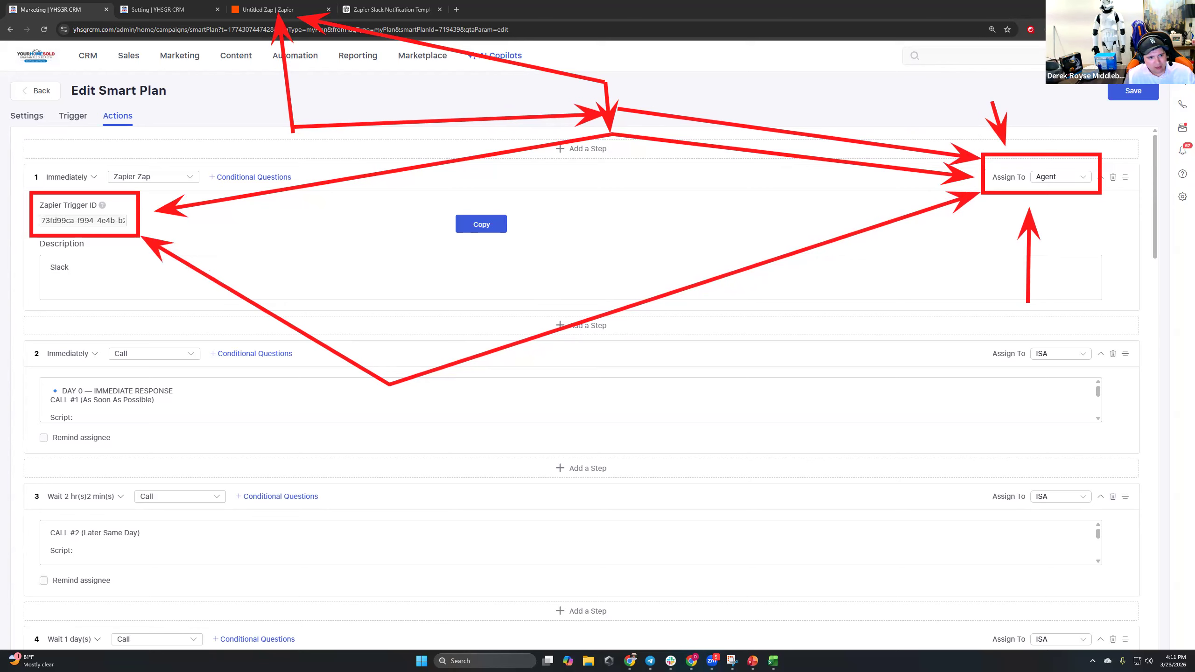
key("Escape")
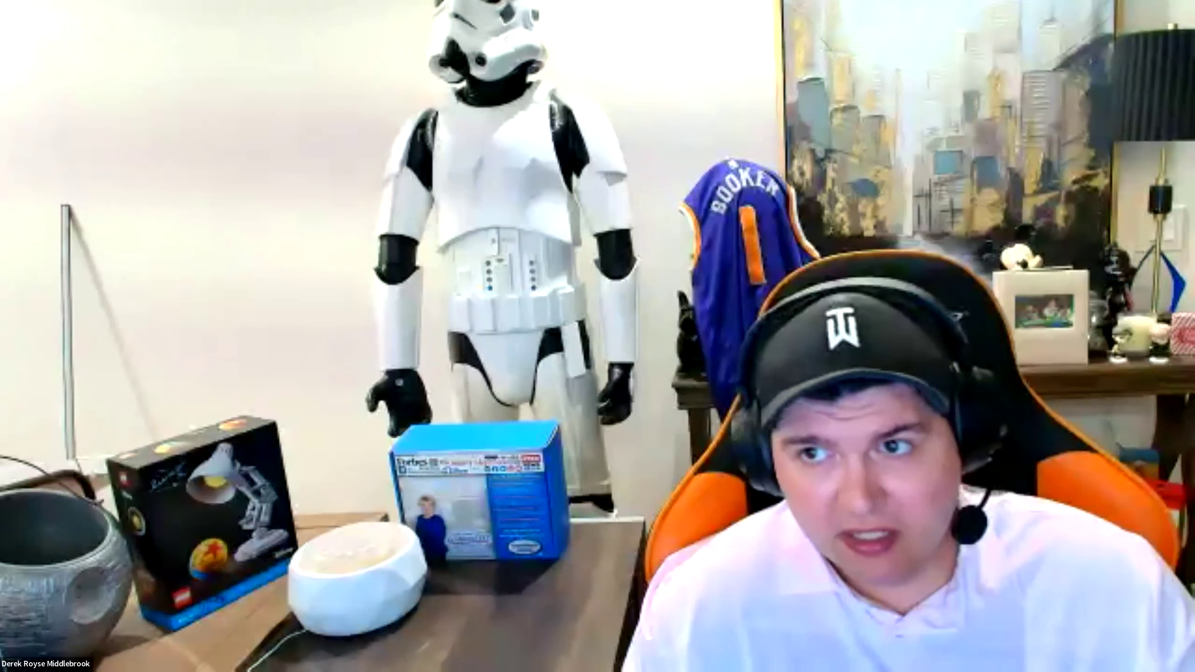